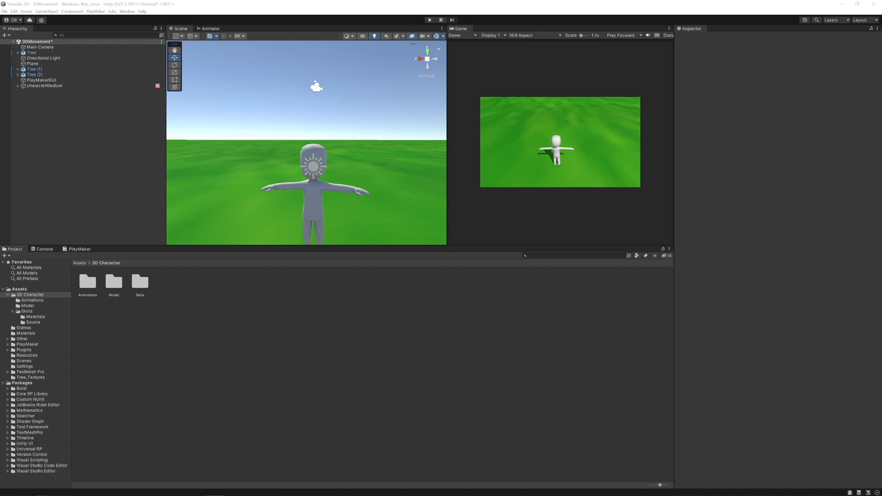
Step: Examine the untextured character model in the scene from the front and from the side
{"action": "right_click_drag", "start_coordinate": [281, 158], "coordinate": [204, 205]}
{"action": "middle_click_drag", "start_coordinate": [311, 205], "coordinate": [235, 189]}
{"action": "right_click_drag", "start_coordinate": [259, 178], "coordinate": [356, 164]}
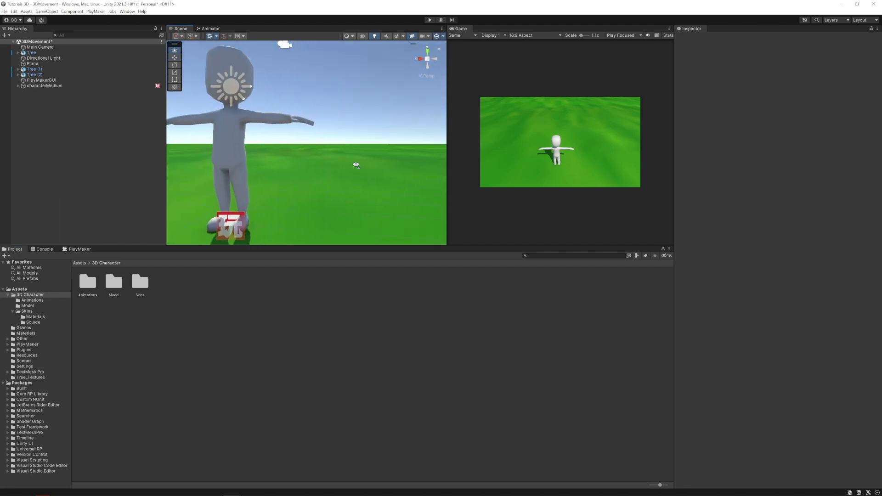
{"action": "scroll", "coordinate": [279, 165], "scroll_direction": "up", "scroll_amount": 5}
{"action": "middle_click_drag", "start_coordinate": [280, 166], "coordinate": [319, 173]}
{"action": "scroll", "coordinate": [267, 167], "scroll_direction": "up", "scroll_amount": 5}
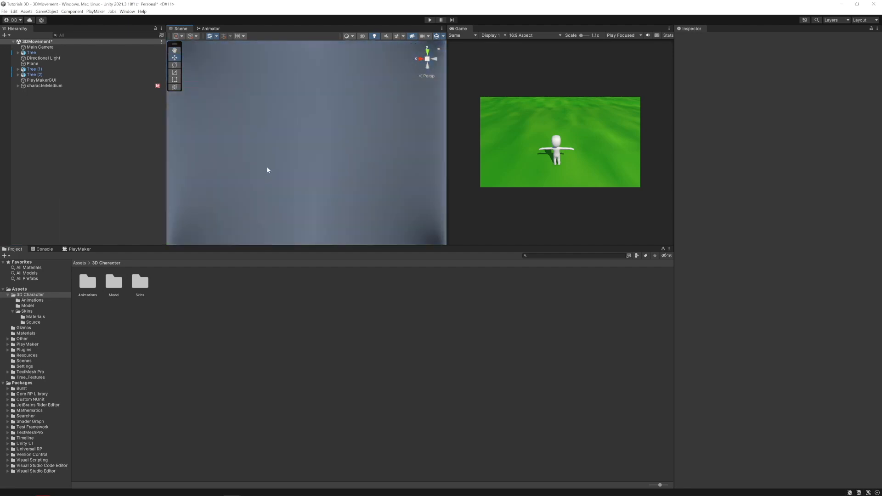
{"action": "scroll", "coordinate": [277, 173], "scroll_direction": "down", "scroll_amount": 3}
{"action": "scroll", "coordinate": [278, 177], "scroll_direction": "down", "scroll_amount": 3}
{"action": "scroll", "coordinate": [282, 178], "scroll_direction": "down", "scroll_amount": 2}
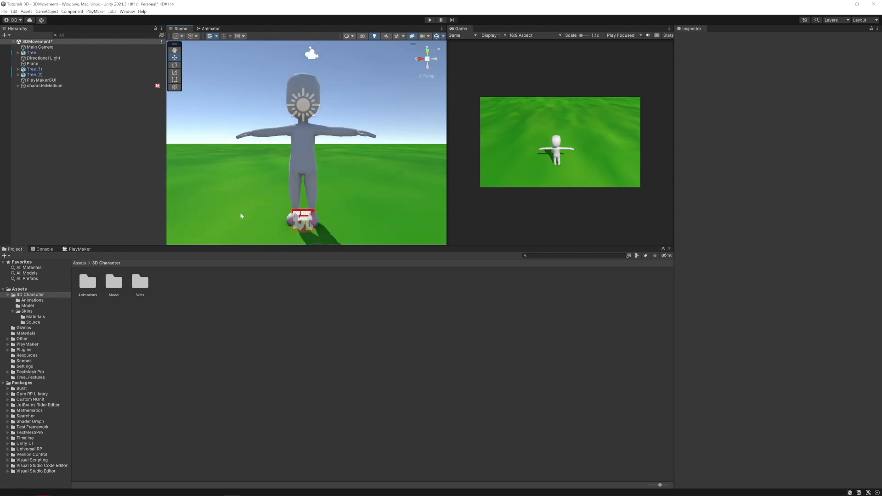
{"action": "right_click_drag", "start_coordinate": [244, 203], "coordinate": [359, 189]}
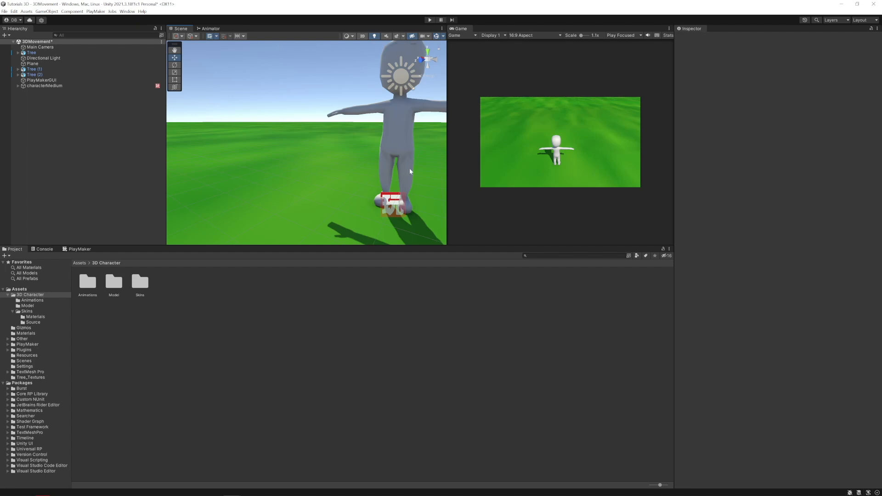
{"action": "scroll", "coordinate": [403, 172], "scroll_direction": "down", "scroll_amount": 4}
{"action": "right_click_drag", "start_coordinate": [404, 172], "coordinate": [330, 187]}
{"action": "middle_click_drag", "start_coordinate": [330, 187], "coordinate": [265, 191]}
{"action": "scroll", "coordinate": [294, 184], "scroll_direction": "down", "scroll_amount": 4}
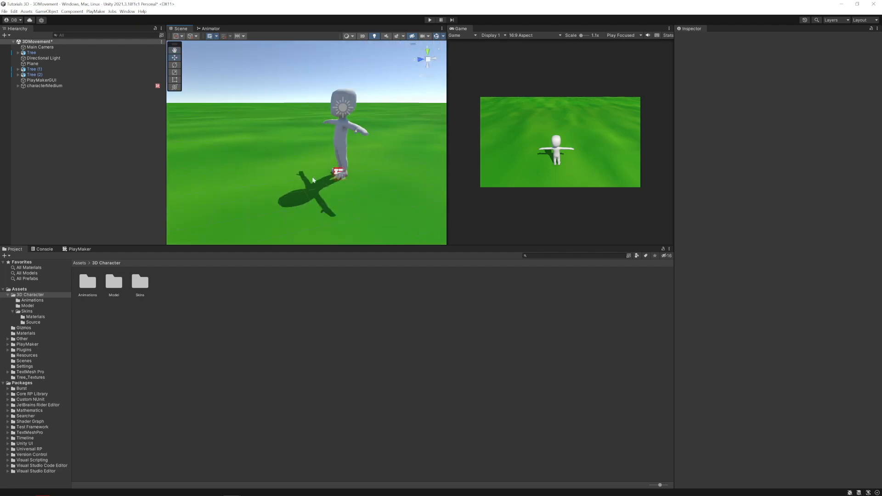
{"action": "right_click_drag", "start_coordinate": [313, 181], "coordinate": [294, 189]}
{"action": "middle_click_drag", "start_coordinate": [294, 189], "coordinate": [242, 191]}
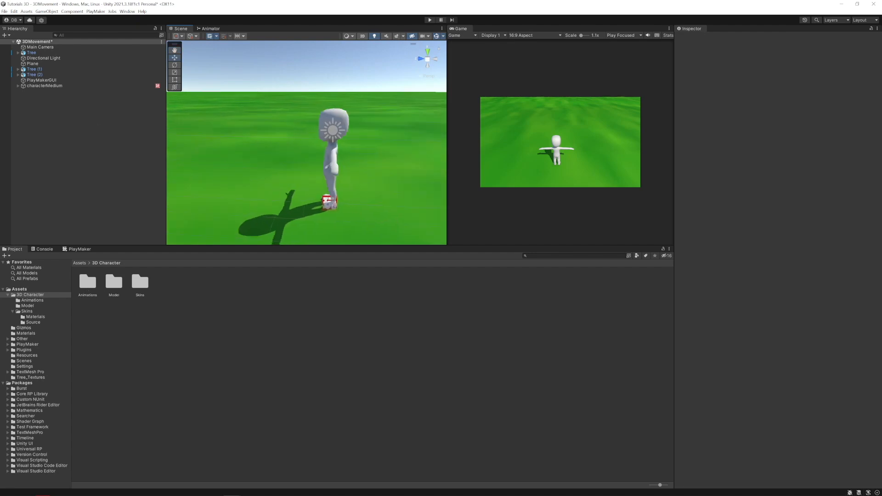
Step: Add a Mesh Collider component to the characterMedium object and open its Movement FSM for viewing
{"action": "left_click", "coordinate": [38, 86]}
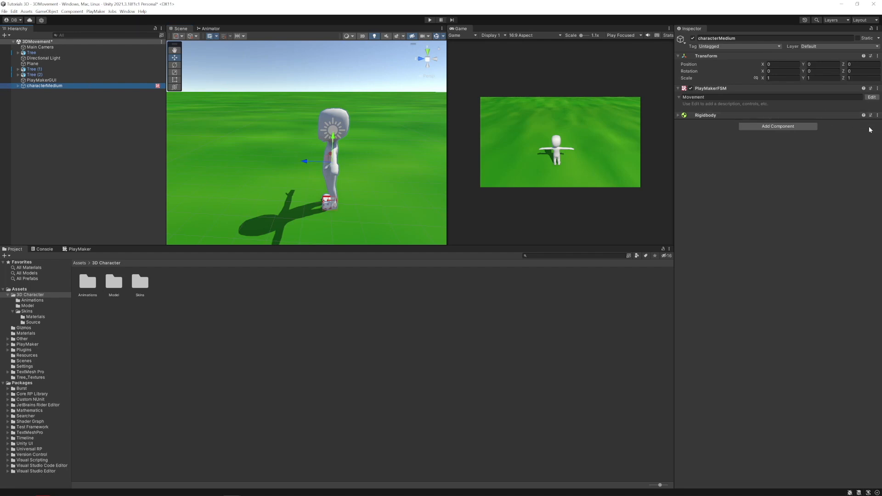
{"action": "left_click", "coordinate": [780, 126]}
{"action": "left_click", "coordinate": [776, 150]}
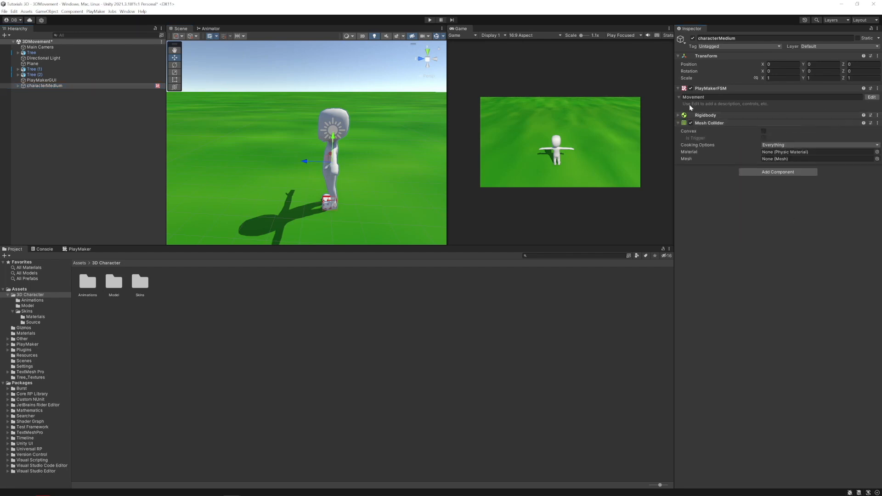
{"action": "left_click", "coordinate": [871, 98]}
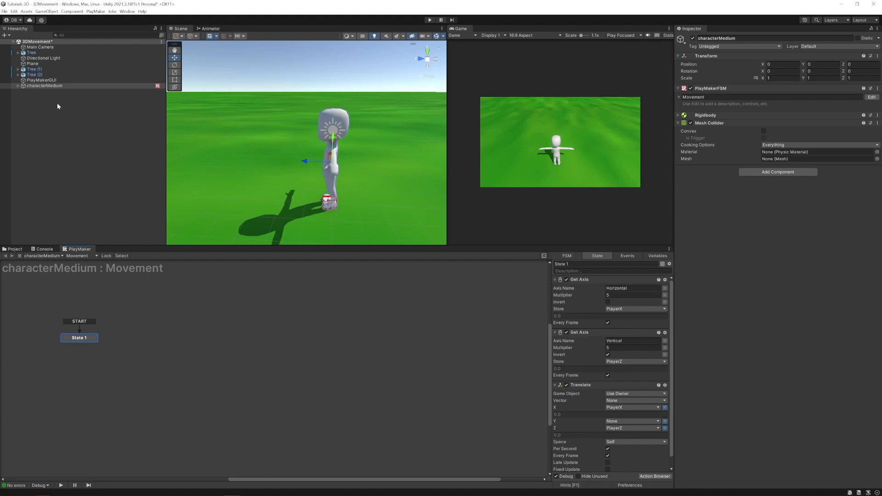
{"action": "left_click", "coordinate": [722, 123]}
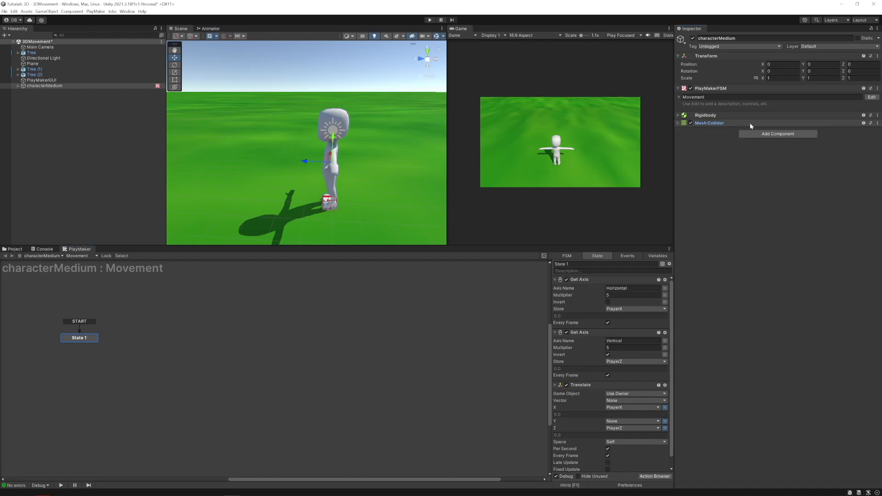
{"action": "left_click", "coordinate": [50, 86]}
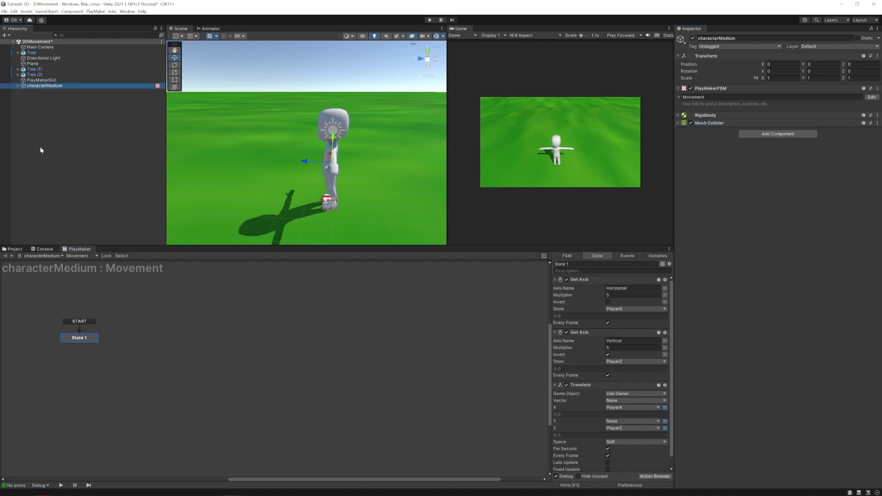
Step: Create a new material named Skin in the 3D Character/Skins folder
{"action": "left_click", "coordinate": [15, 249]}
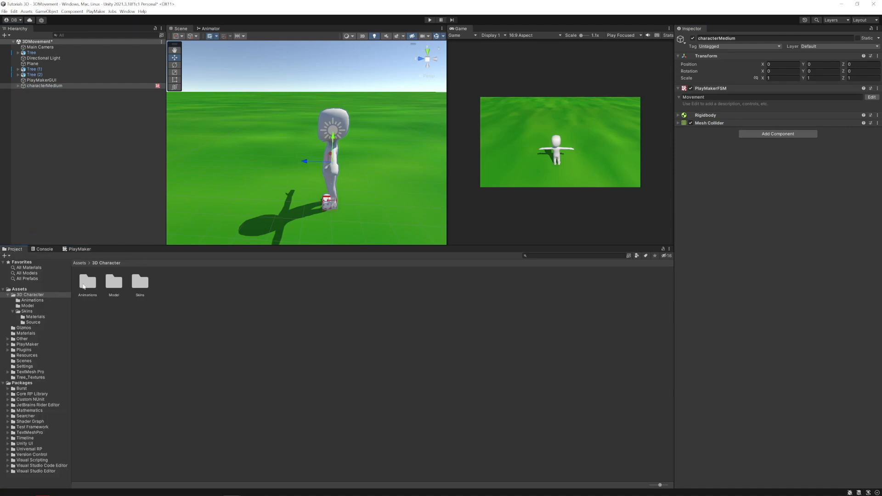
{"action": "double_click", "coordinate": [140, 284]}
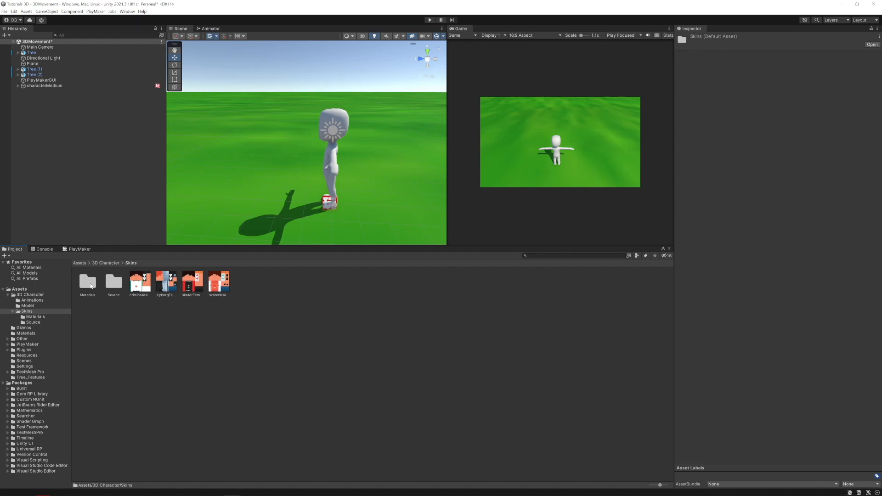
{"action": "right_click", "coordinate": [256, 281]}
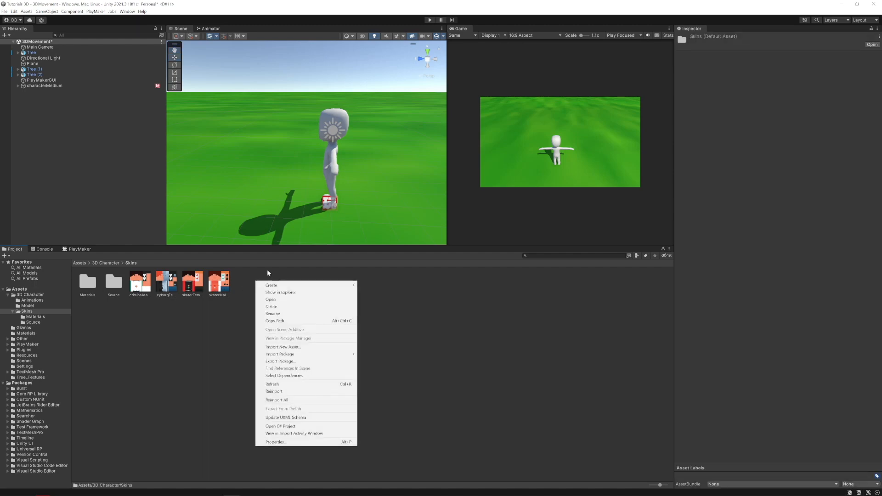
{"action": "mouse_move", "coordinate": [286, 288]}
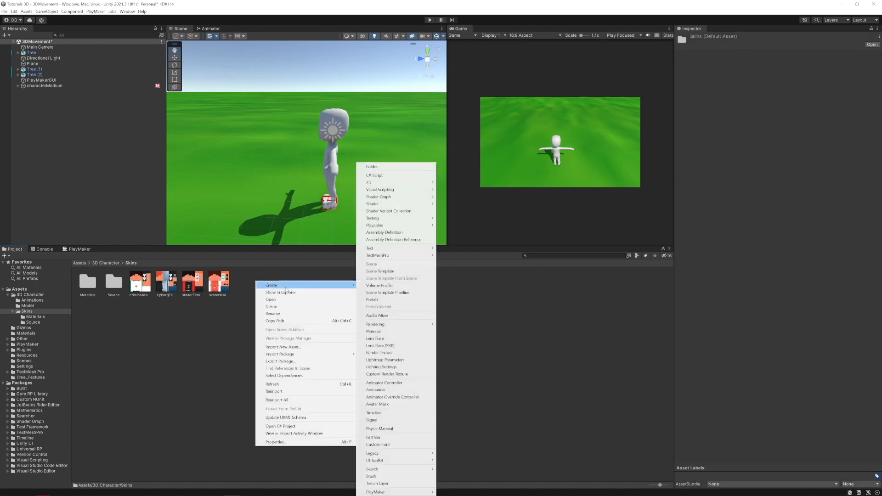
{"action": "left_click", "coordinate": [378, 331]}
{"action": "type", "text": "Skin"}
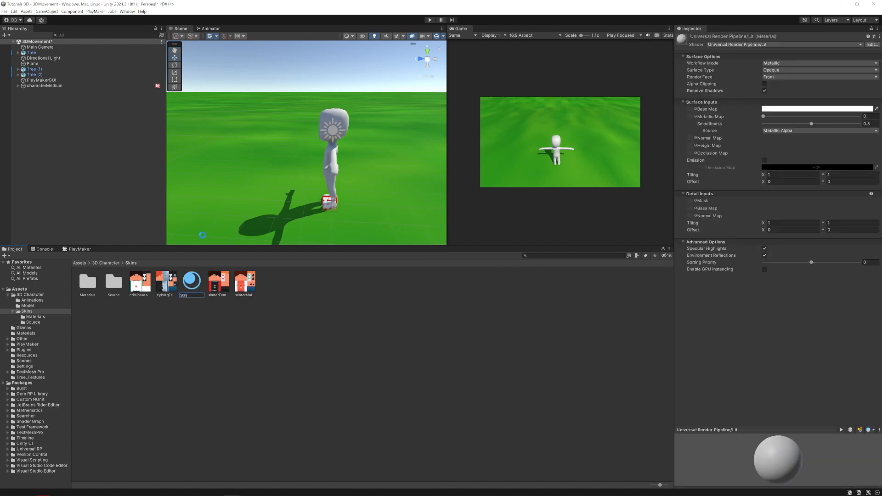
{"action": "key", "text": "Return"}
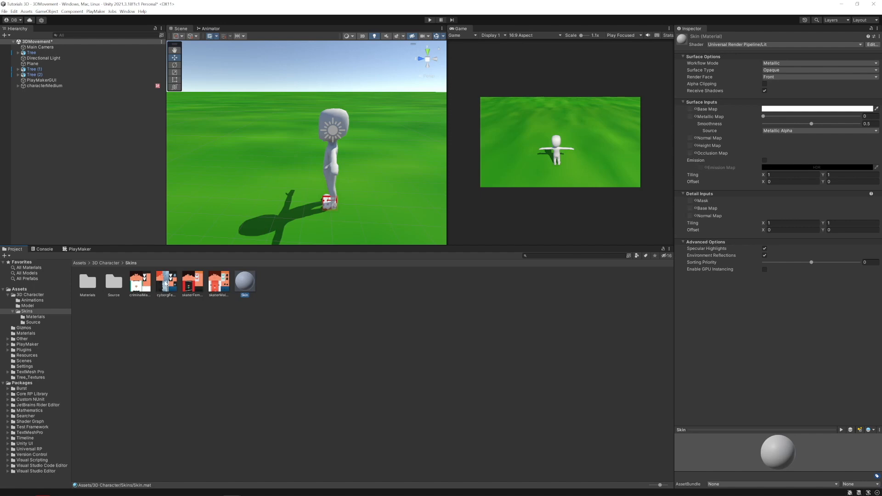
Step: Assign the cyborg texture as the Skin material's base map and apply the material to the character in the scene
{"action": "left_click_drag", "start_coordinate": [165, 284], "coordinate": [690, 109]}
{"action": "left_click_drag", "start_coordinate": [247, 283], "coordinate": [406, 165]}
{"action": "middle_click_drag", "start_coordinate": [281, 168], "coordinate": [352, 163]}
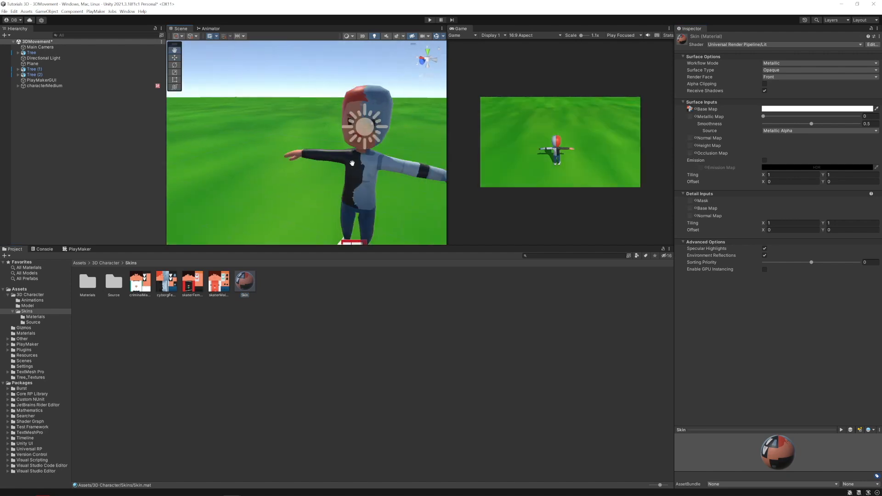
{"action": "right_click_drag", "start_coordinate": [351, 163], "coordinate": [413, 171]}
{"action": "middle_click_drag", "start_coordinate": [322, 163], "coordinate": [379, 148]}
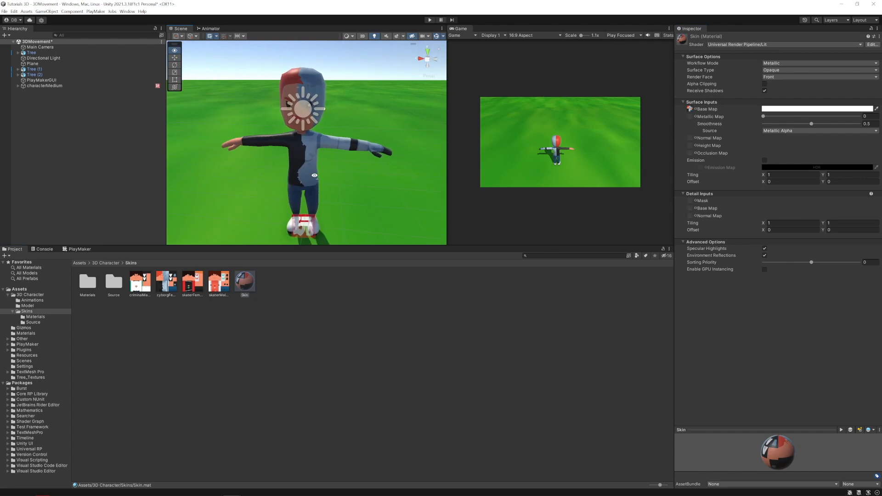
{"action": "left_click", "coordinate": [59, 111]}
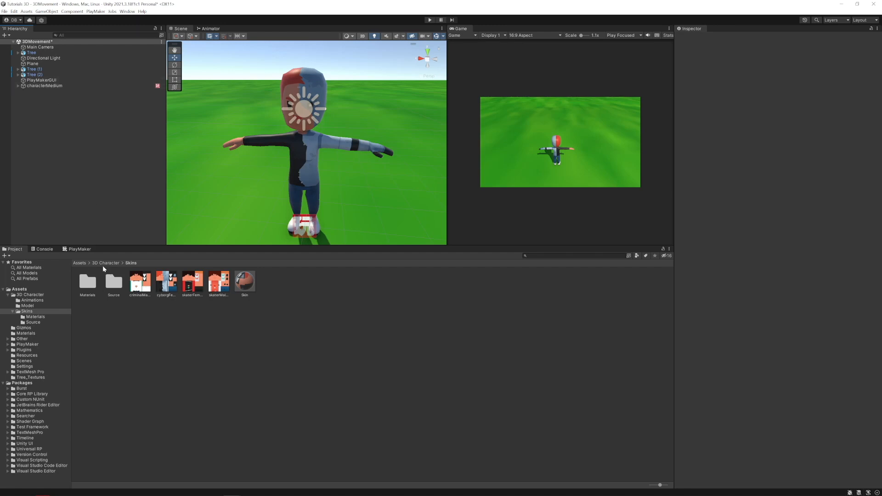
Step: Choose Humanoid as the rig animation type for the characterMedium model in the 3D Character/Model folder
{"action": "left_click", "coordinate": [48, 86]}
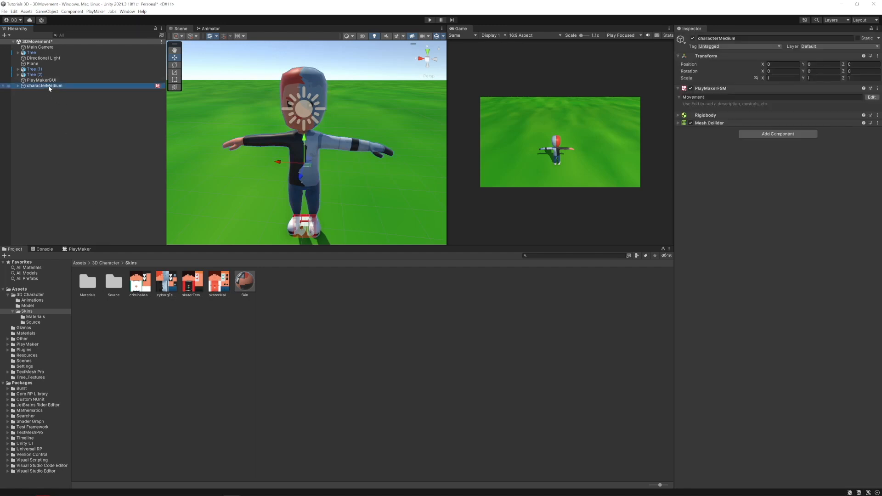
{"action": "left_click", "coordinate": [106, 262]}
{"action": "left_click", "coordinate": [81, 262]}
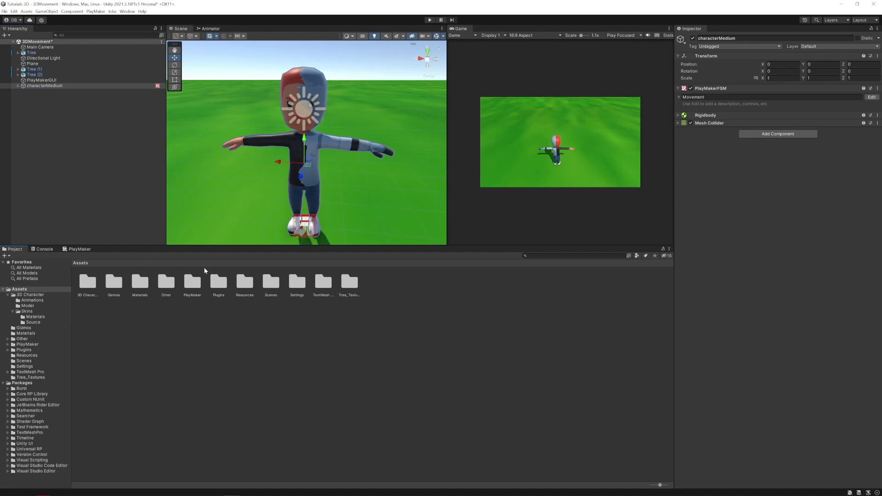
{"action": "left_click", "coordinate": [85, 284]}
{"action": "double_click", "coordinate": [85, 284]}
{"action": "double_click", "coordinate": [107, 282]}
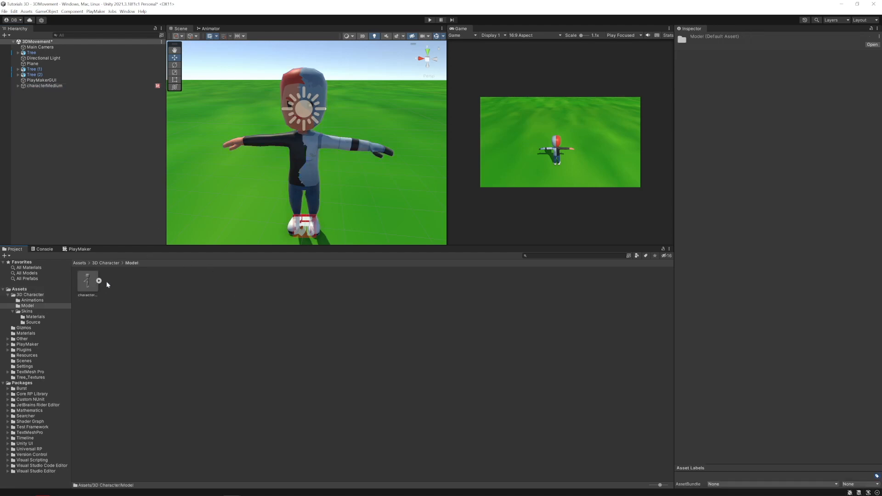
{"action": "left_click", "coordinate": [78, 285]}
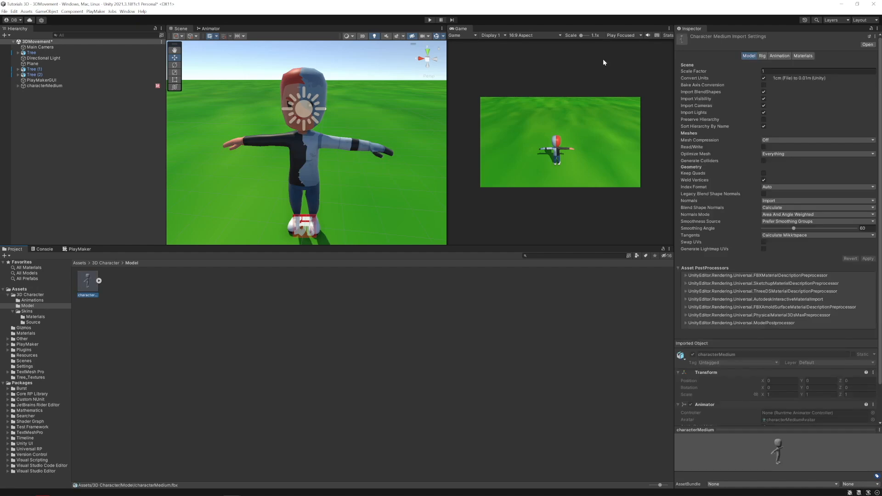
{"action": "left_click", "coordinate": [764, 56]}
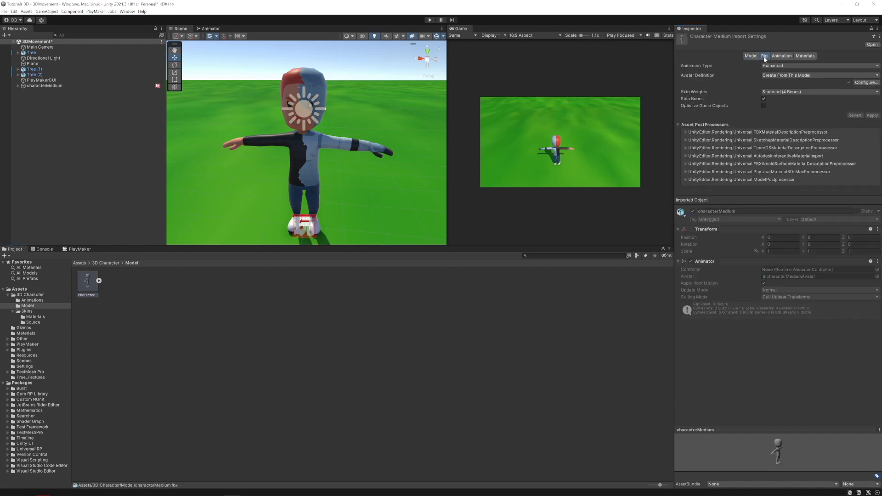
{"action": "left_click", "coordinate": [61, 86]}
{"action": "left_click", "coordinate": [86, 282]}
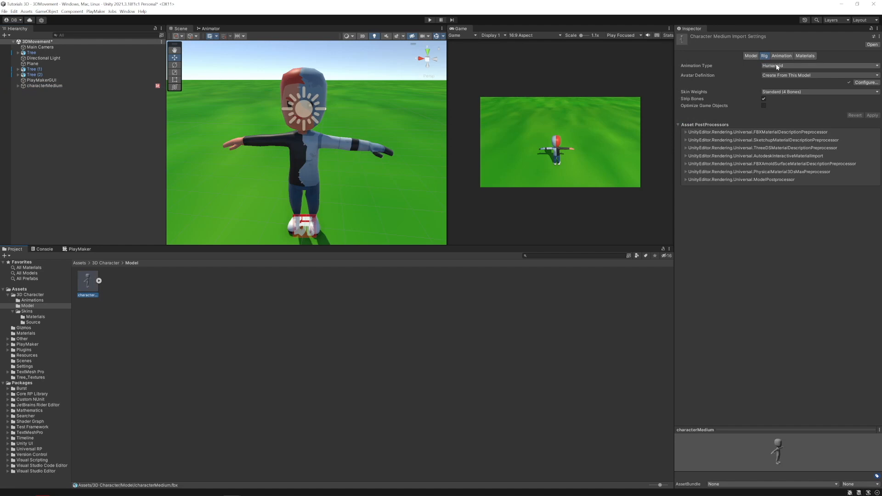
{"action": "left_click", "coordinate": [774, 67]}
{"action": "left_click", "coordinate": [790, 95]}
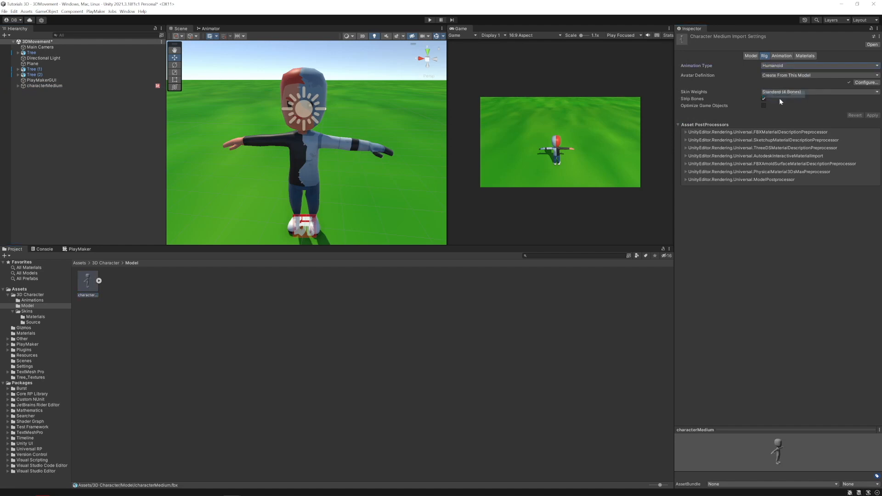
Step: Review the animation, materials and model import settings of the characterMedium model
{"action": "left_click", "coordinate": [784, 56]}
{"action": "left_click", "coordinate": [804, 55]}
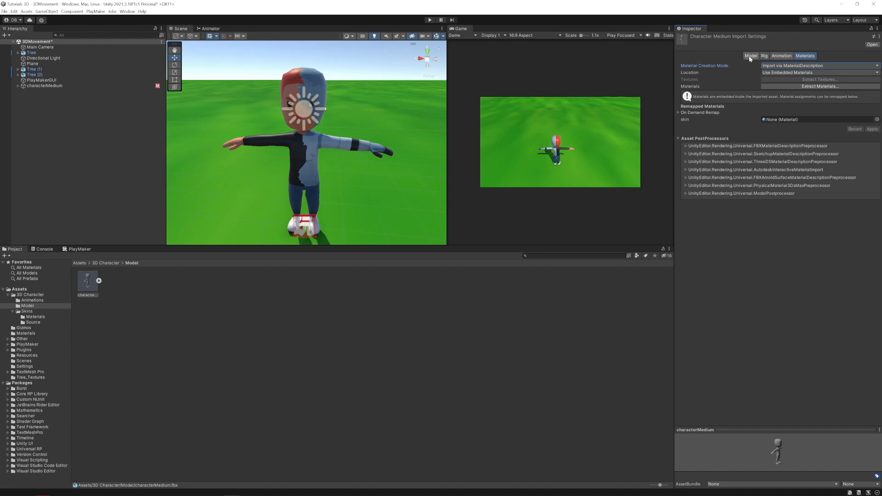
{"action": "left_click", "coordinate": [750, 57]}
{"action": "left_click", "coordinate": [34, 86]}
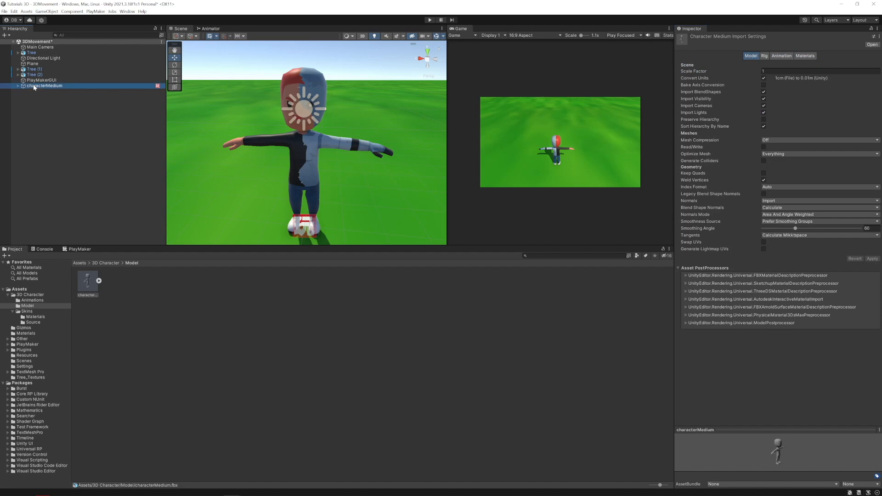
Step: Set the rig animation type of the run animation in 3D Character/Animations to Humanoid and apply the change
{"action": "left_click", "coordinate": [80, 262]}
{"action": "double_click", "coordinate": [91, 286]}
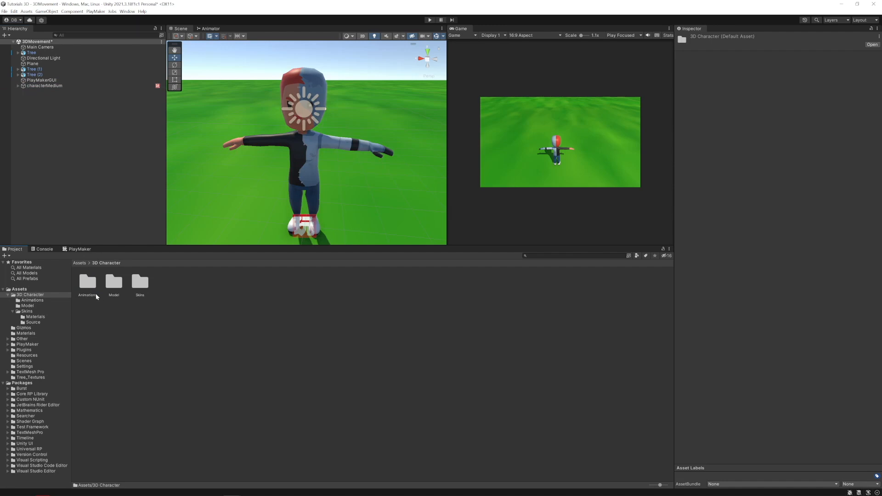
{"action": "double_click", "coordinate": [87, 285]}
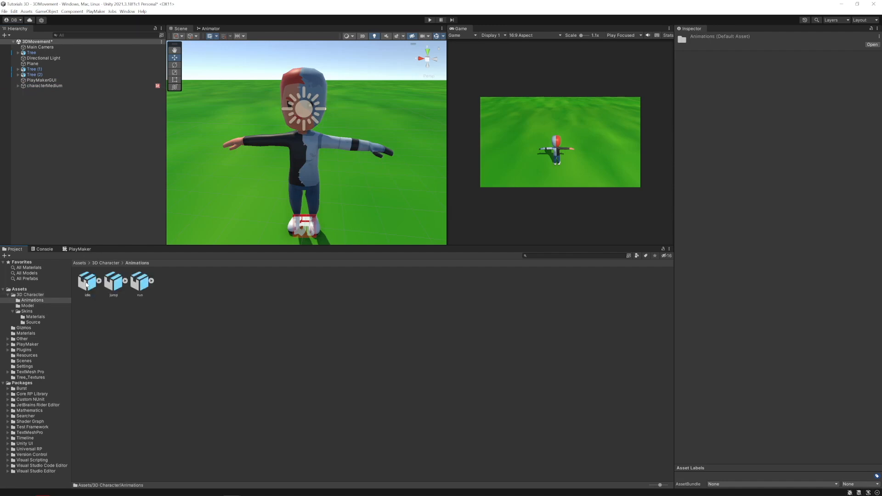
{"action": "left_click", "coordinate": [87, 284]}
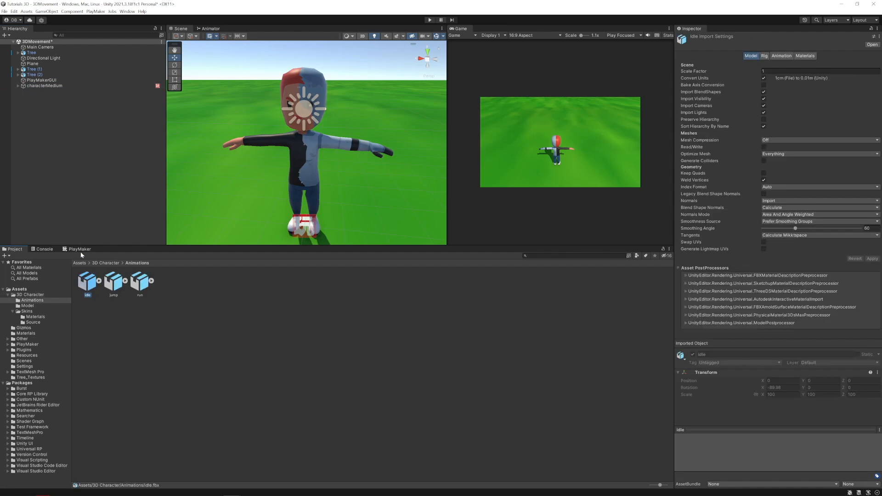
{"action": "left_click", "coordinate": [140, 283]}
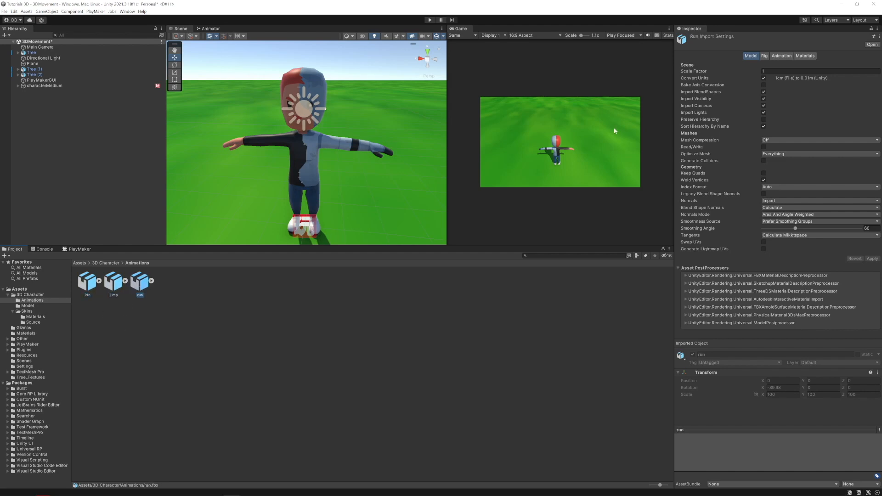
{"action": "left_click", "coordinate": [764, 56]}
{"action": "left_click", "coordinate": [776, 65]}
{"action": "left_click", "coordinate": [783, 94]}
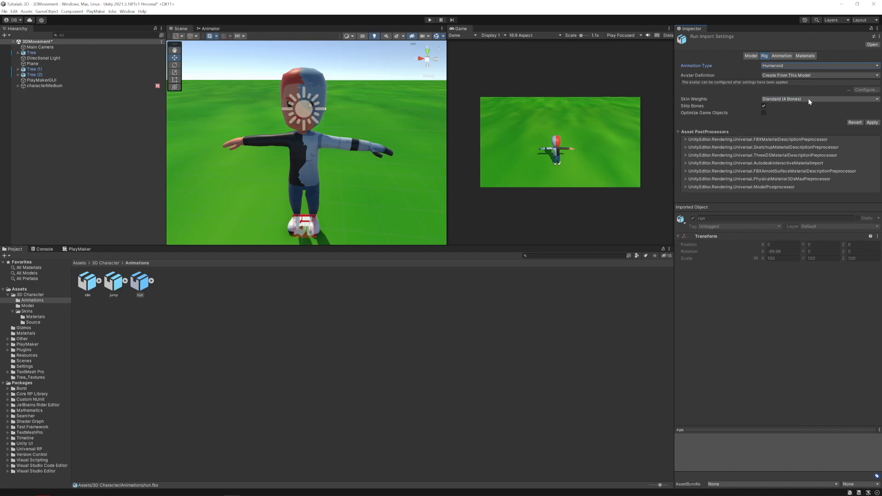
{"action": "left_click", "coordinate": [872, 122]}
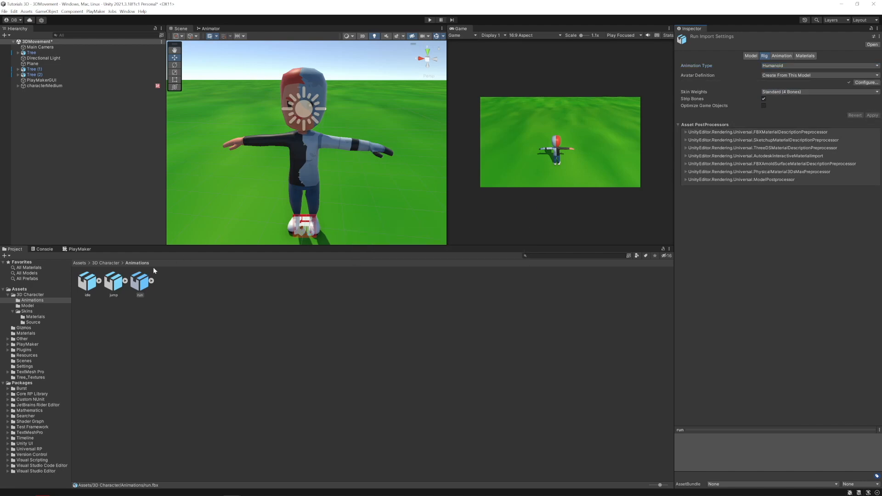
Step: Set the rig animation type of the idle animation to Humanoid and apply the change
{"action": "left_click", "coordinate": [90, 282]}
{"action": "left_click", "coordinate": [781, 65]}
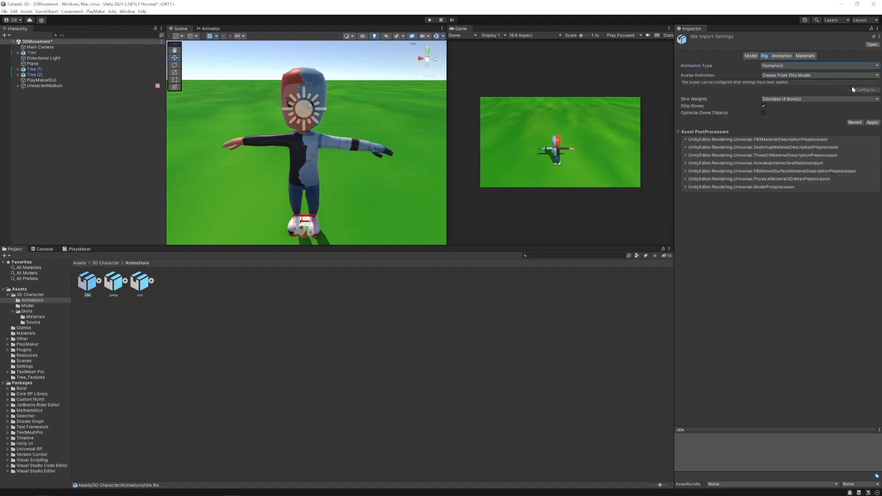
{"action": "left_click", "coordinate": [872, 122]}
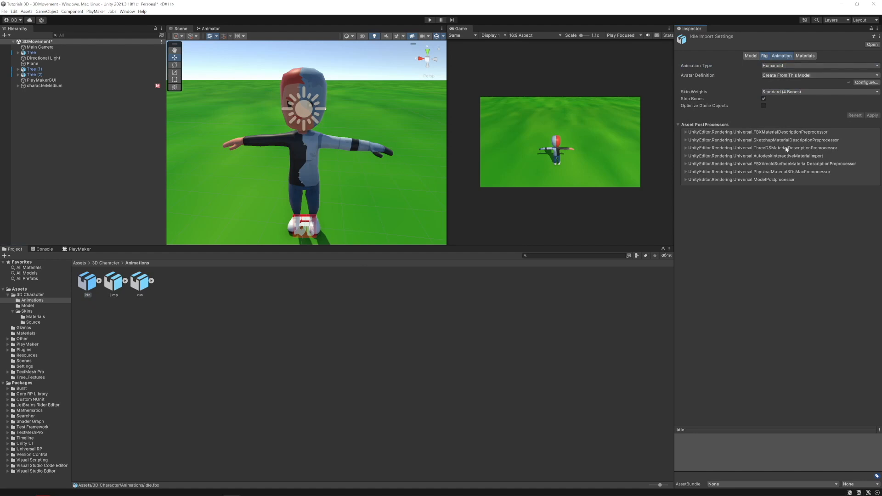
Step: Review the animation import settings and clips of the idle, run and jump models
{"action": "left_click", "coordinate": [781, 56]}
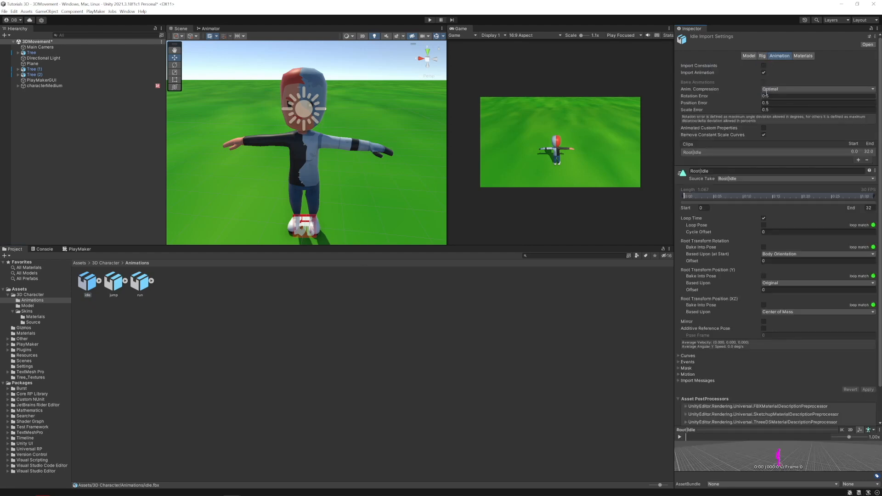
{"action": "left_click", "coordinate": [140, 282]}
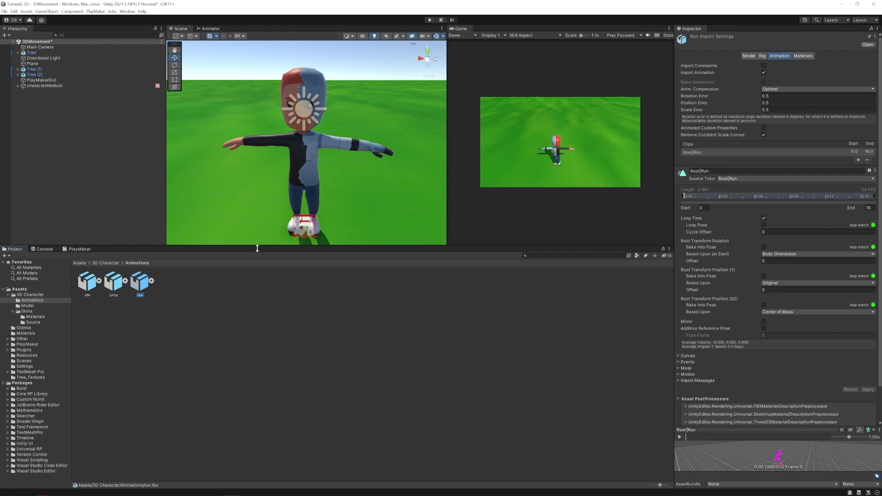
{"action": "left_click", "coordinate": [118, 283]}
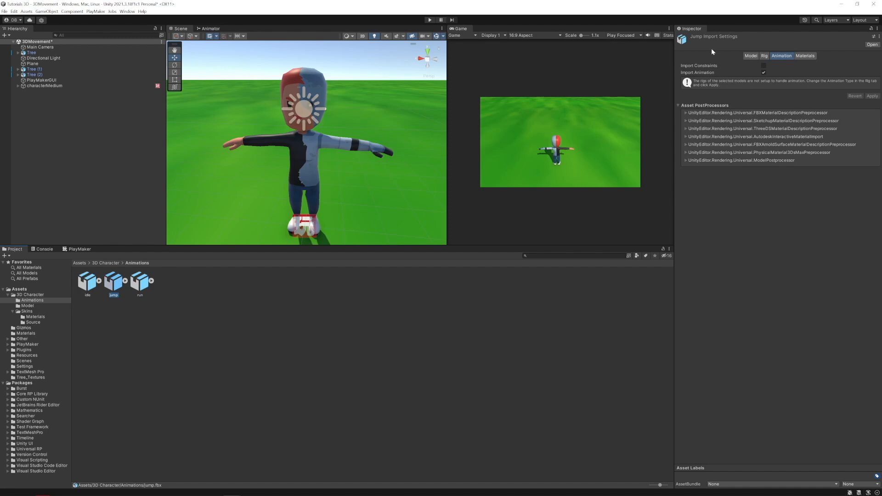
{"action": "left_click", "coordinate": [764, 56]}
{"action": "left_click", "coordinate": [781, 56]}
{"action": "left_click", "coordinate": [87, 288]}
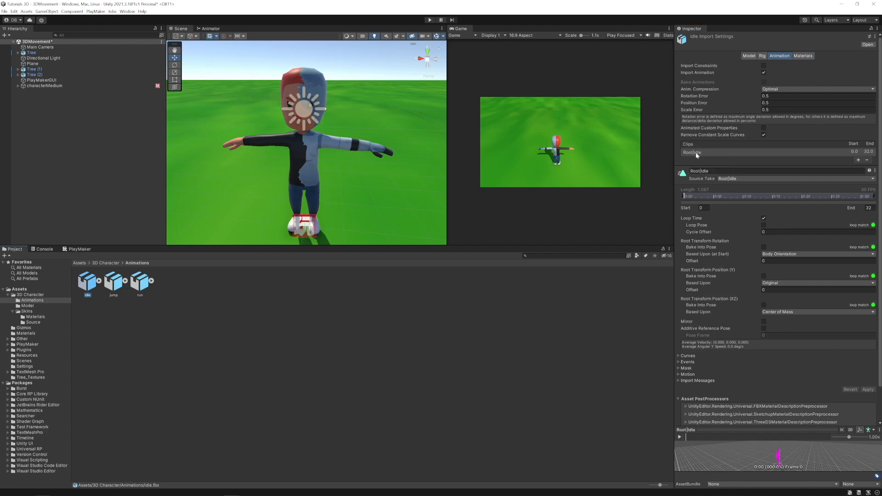
{"action": "left_click", "coordinate": [140, 282]}
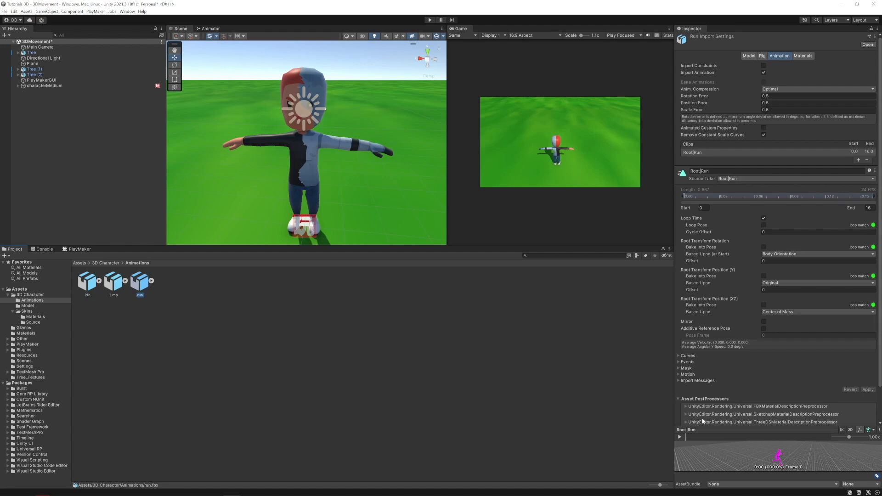
Step: Preview the run and idle animation clips by playing them in the import settings preview
{"action": "left_click", "coordinate": [678, 439]}
{"action": "left_click", "coordinate": [87, 282]}
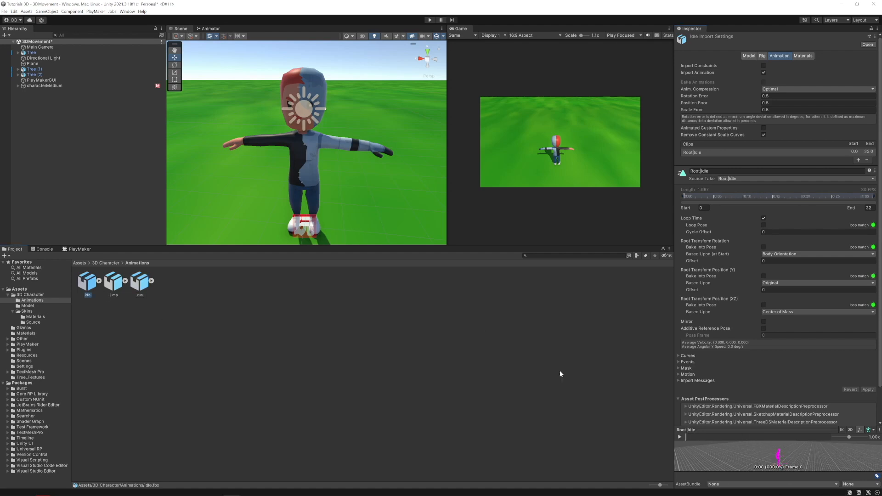
{"action": "left_click", "coordinate": [678, 431]}
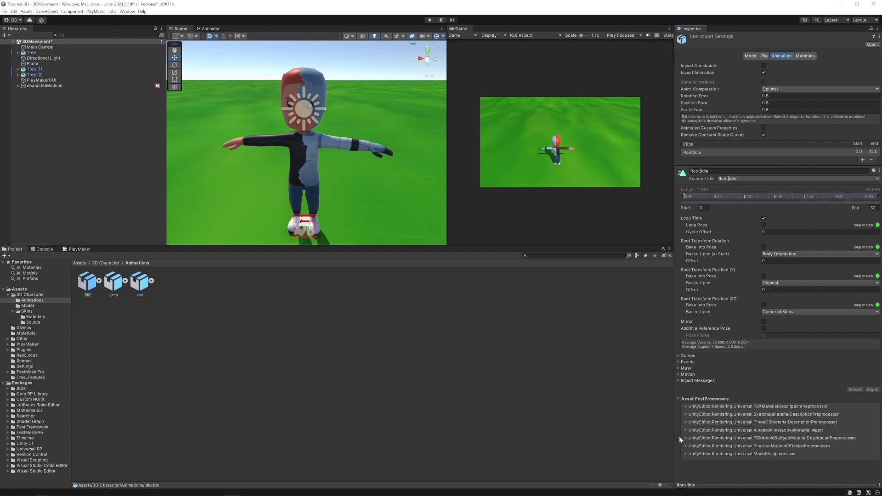
{"action": "left_click", "coordinate": [677, 399]}
{"action": "left_click", "coordinate": [677, 398]}
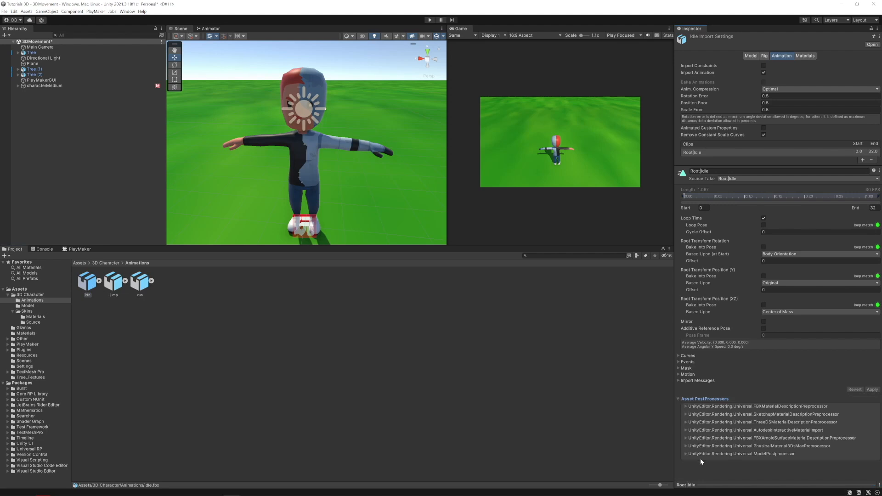
{"action": "left_click", "coordinate": [689, 484]}
{"action": "left_click", "coordinate": [680, 437]}
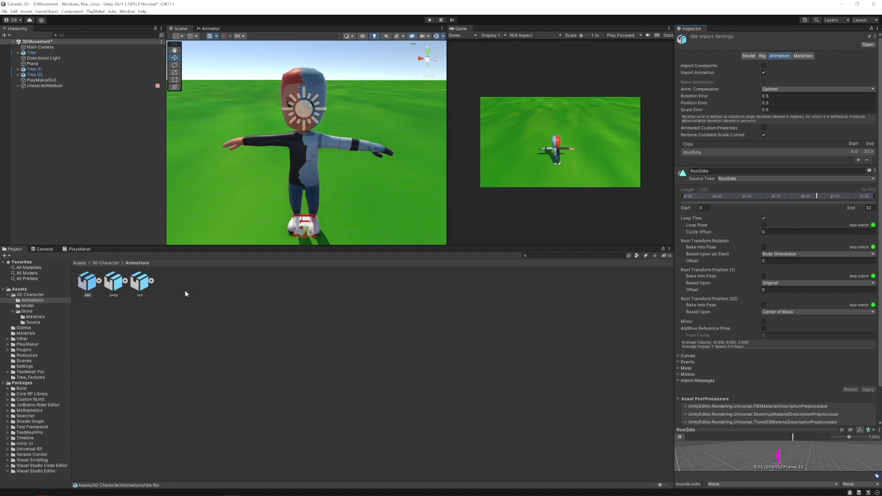
{"action": "left_click", "coordinate": [131, 279]}
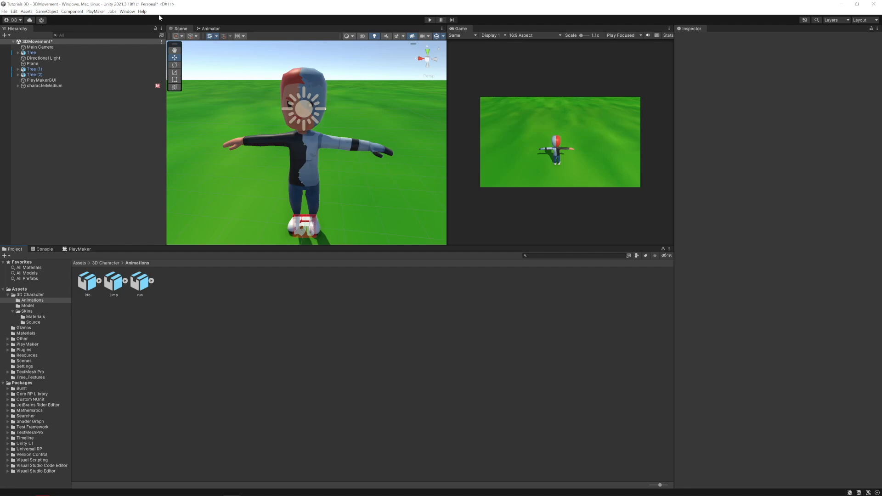
Step: Close the existing Animator window and open it again beside the Scene view
{"action": "left_click", "coordinate": [203, 28]}
{"action": "left_click", "coordinate": [178, 29]}
{"action": "left_click", "coordinate": [213, 30]}
{"action": "right_click", "coordinate": [213, 29]}
{"action": "left_click", "coordinate": [238, 49]}
{"action": "left_click", "coordinate": [127, 11]}
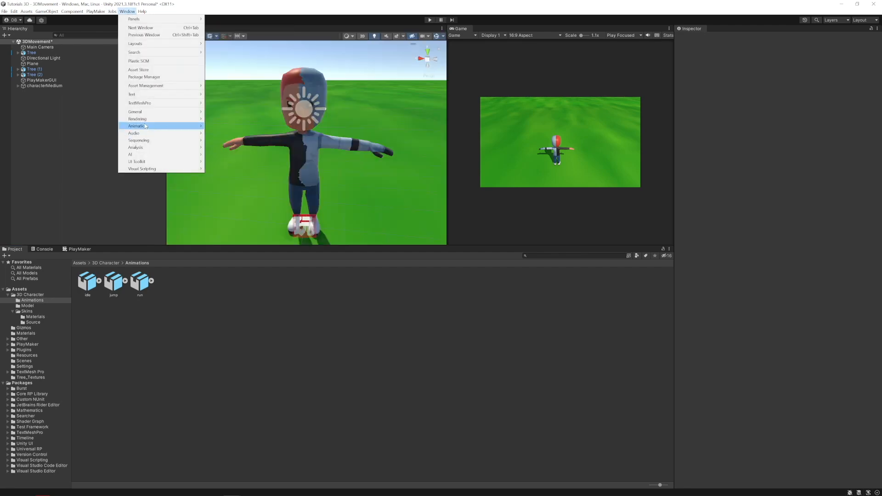
{"action": "mouse_move", "coordinate": [152, 126]}
{"action": "left_click", "coordinate": [230, 133]}
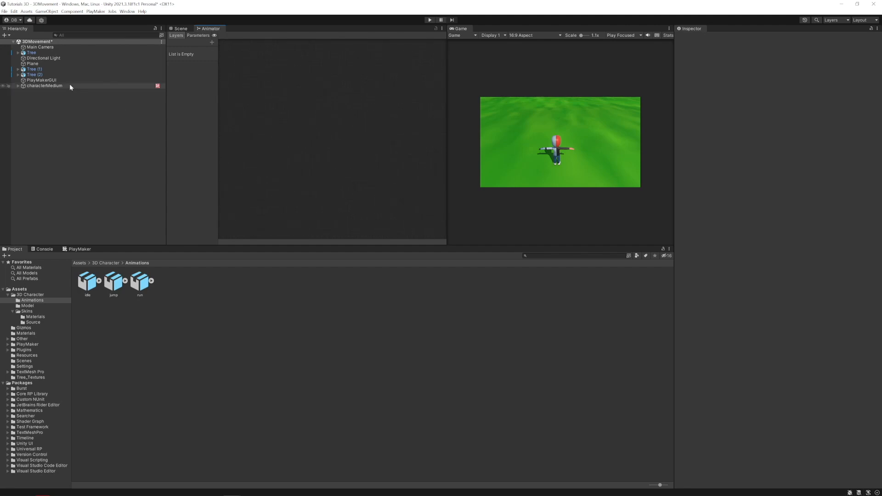
Step: Create an Animator Controller named Character in the 3D Character folder
{"action": "left_click", "coordinate": [58, 85]}
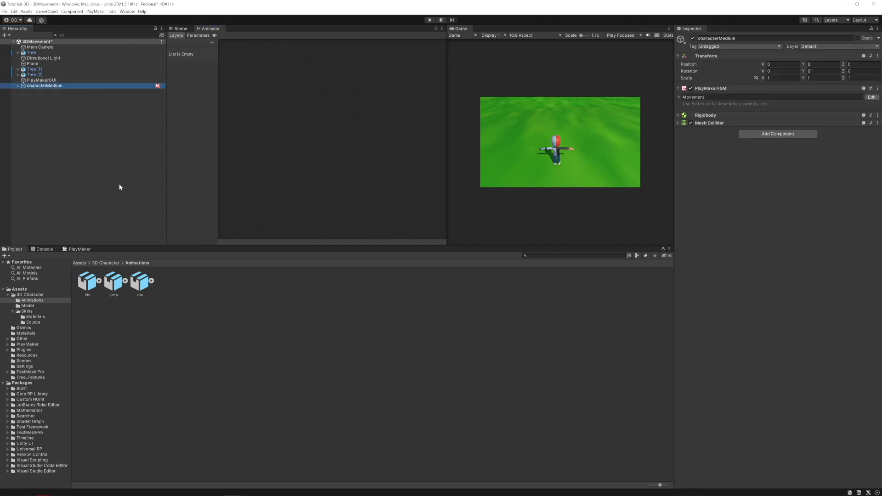
{"action": "left_click", "coordinate": [103, 263]}
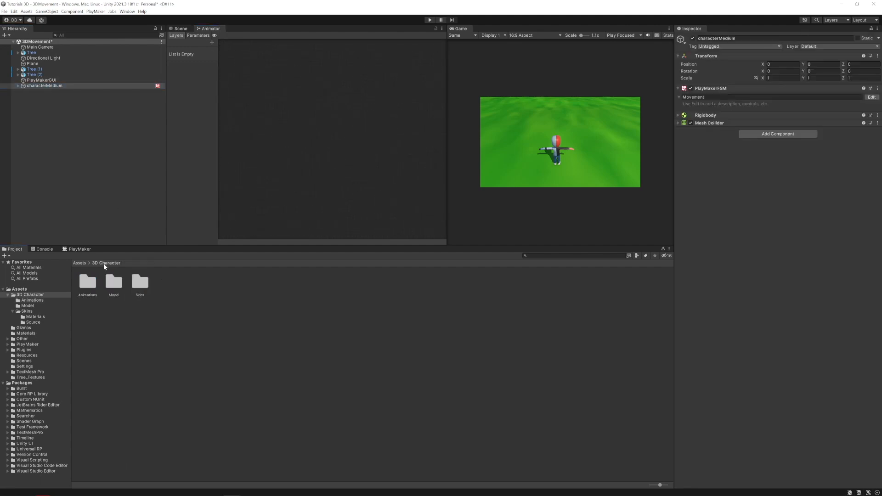
{"action": "right_click", "coordinate": [162, 283]}
{"action": "mouse_move", "coordinate": [192, 290]}
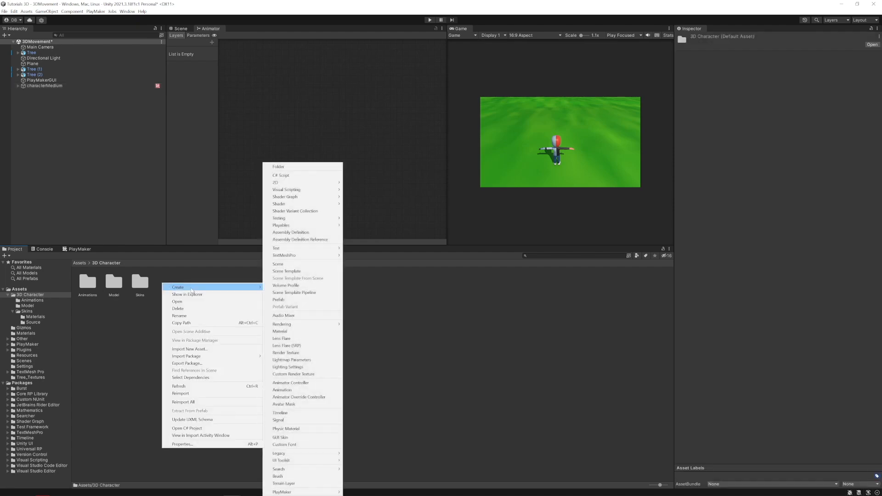
{"action": "left_click", "coordinate": [296, 382]}
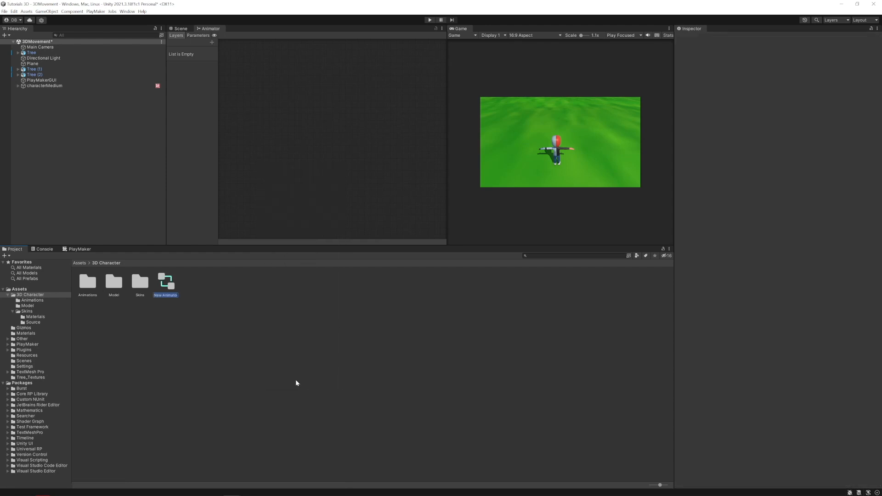
{"action": "type", "text": "Character"}
{"action": "key", "text": "Return"}
Step: Attach the Character controller to the characterMedium object and set its Animator avatar to characterMediumAvatar
{"action": "left_click_drag", "start_coordinate": [164, 278], "coordinate": [48, 88]}
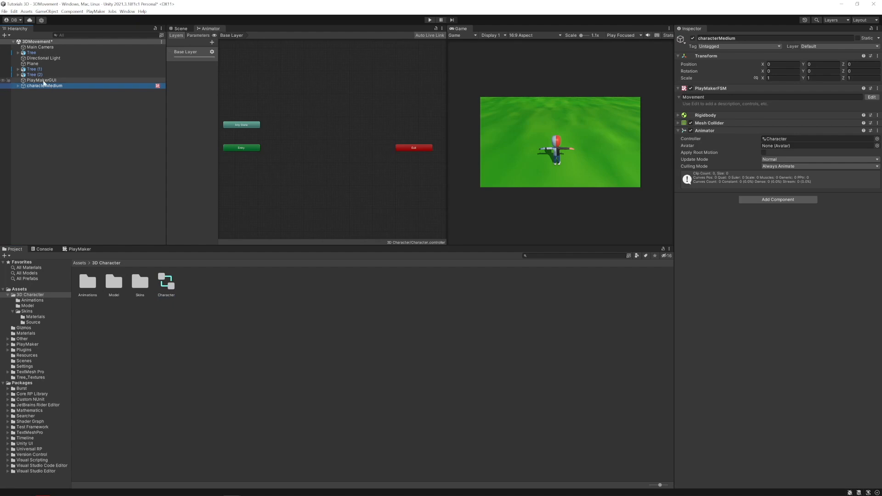
{"action": "left_click", "coordinate": [877, 146]}
{"action": "left_click", "coordinate": [772, 175]}
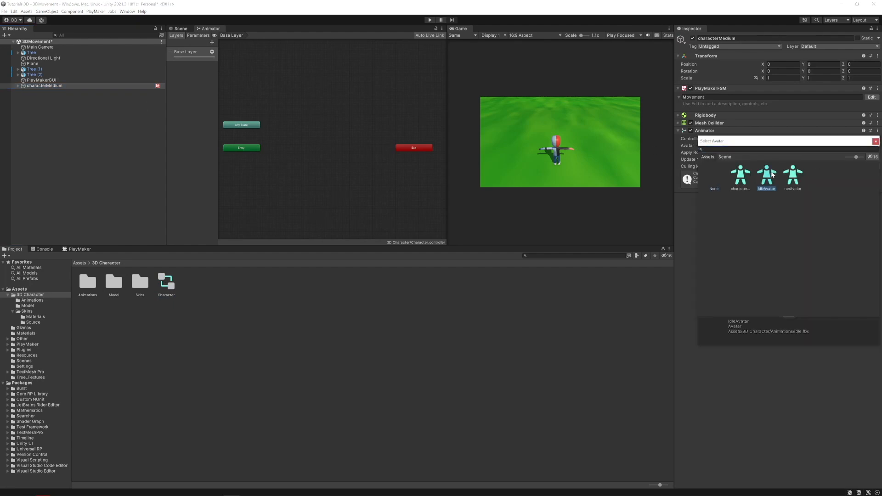
{"action": "left_click", "coordinate": [787, 175]}
{"action": "left_click", "coordinate": [750, 176]}
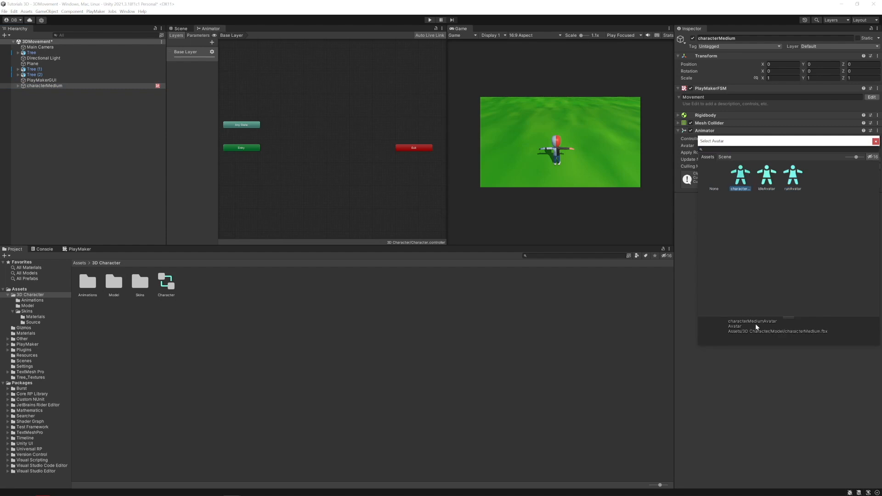
{"action": "double_click", "coordinate": [742, 179]}
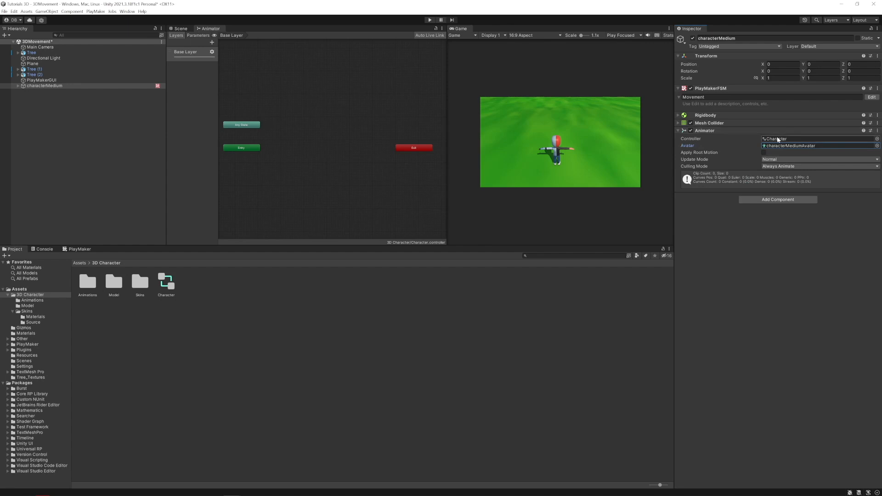
{"action": "left_click", "coordinate": [708, 131]}
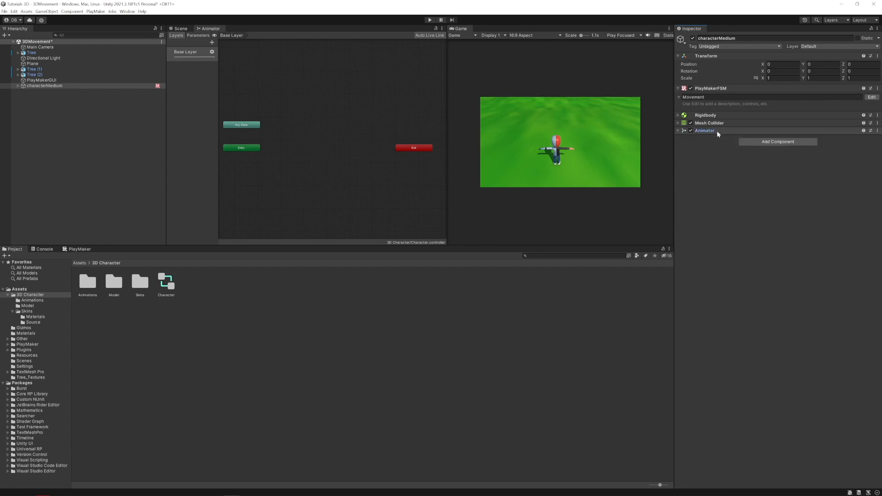
{"action": "left_click", "coordinate": [709, 131]}
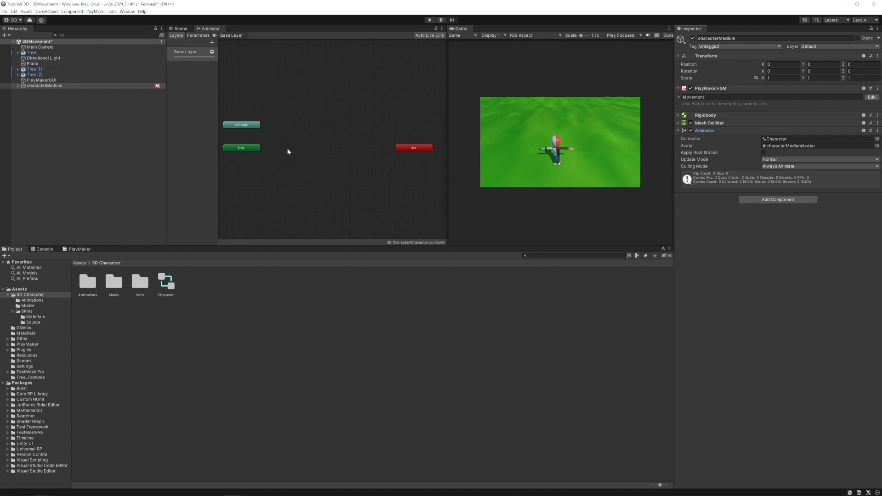
Step: Create an empty state in the Character controller's base layer and name it Idle
{"action": "left_click", "coordinate": [282, 136]}
{"action": "right_click", "coordinate": [282, 136]}
{"action": "mouse_move", "coordinate": [296, 140]}
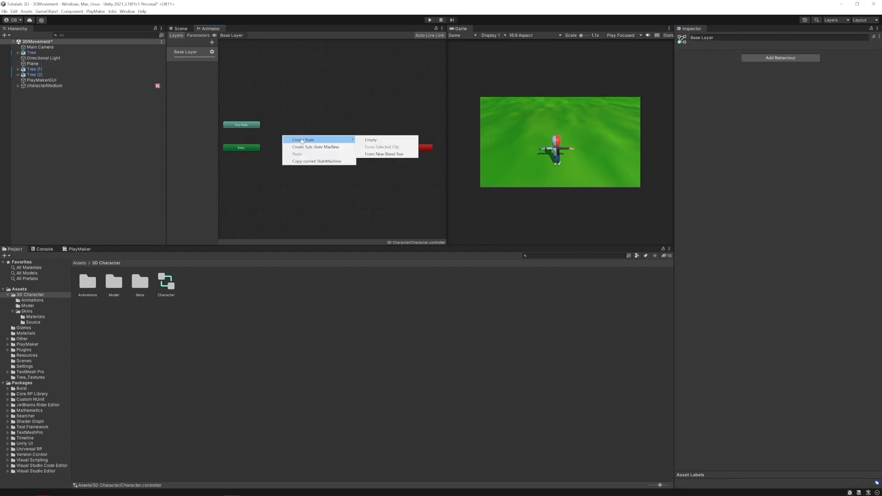
{"action": "left_click", "coordinate": [371, 141]}
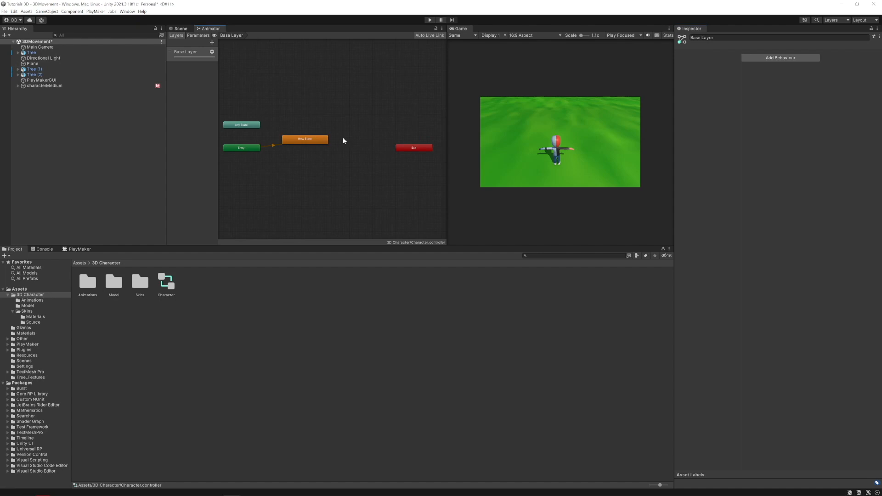
{"action": "left_click", "coordinate": [779, 37]}
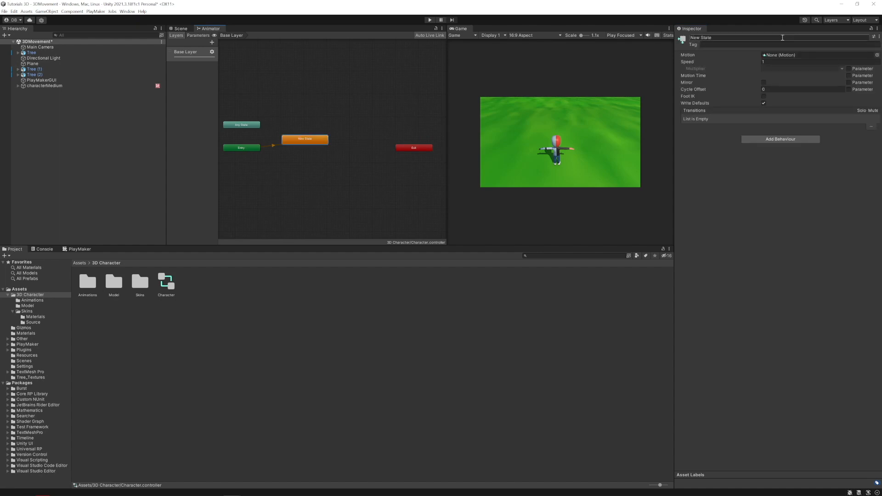
{"action": "type", "text": "Idle"}
{"action": "key", "text": "Return"}
Step: Assign the Root|Idle clip as the Idle state's motion and move the state level with Any State
{"action": "left_click", "coordinate": [877, 55]}
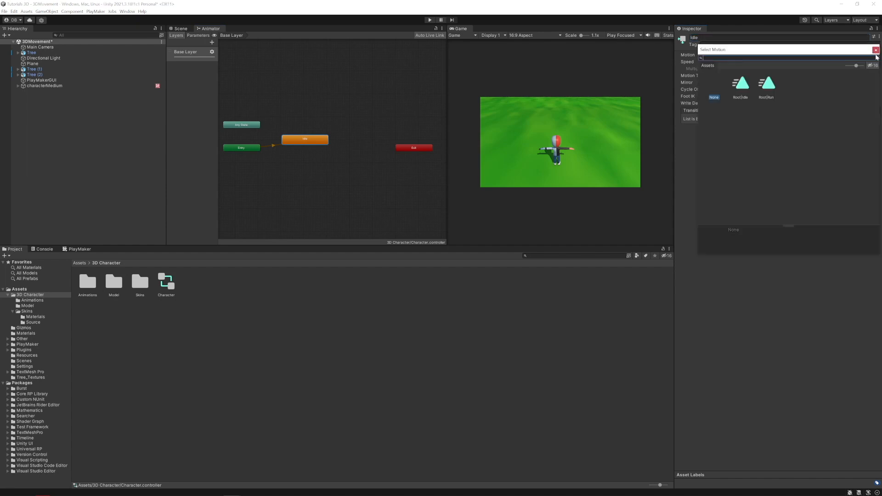
{"action": "double_click", "coordinate": [745, 85]}
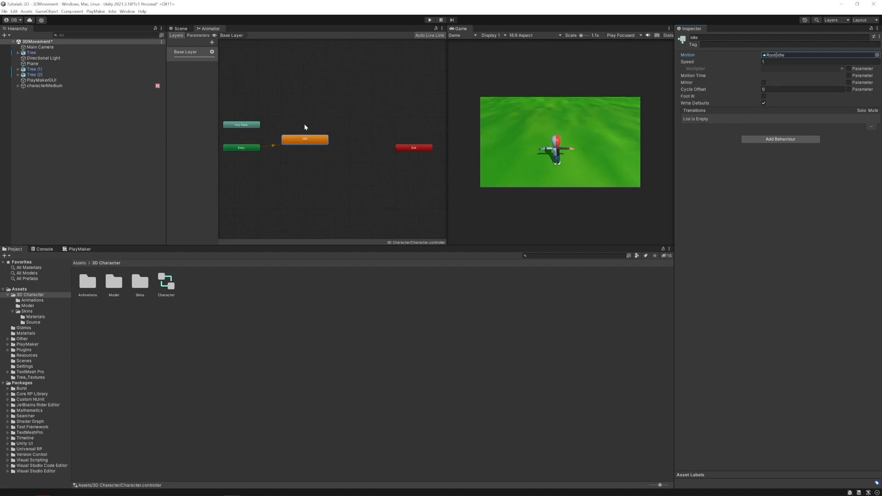
{"action": "left_click_drag", "start_coordinate": [296, 146], "coordinate": [291, 130]}
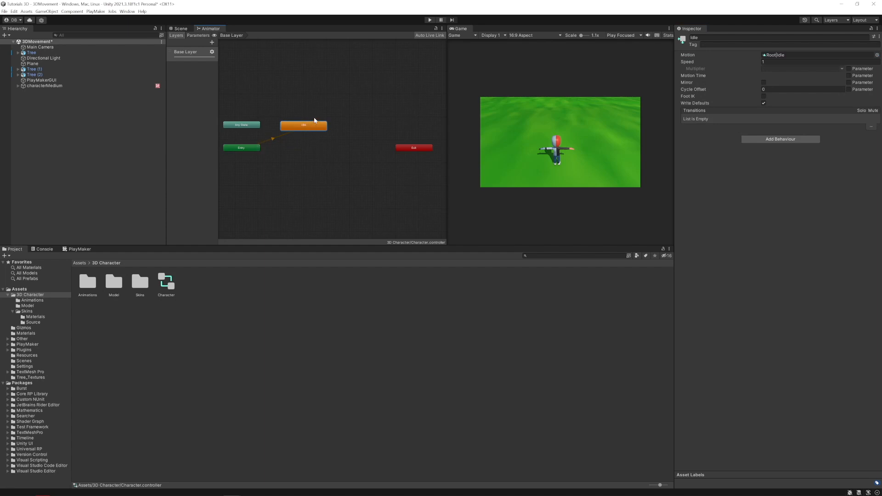
{"action": "left_click", "coordinate": [275, 138]}
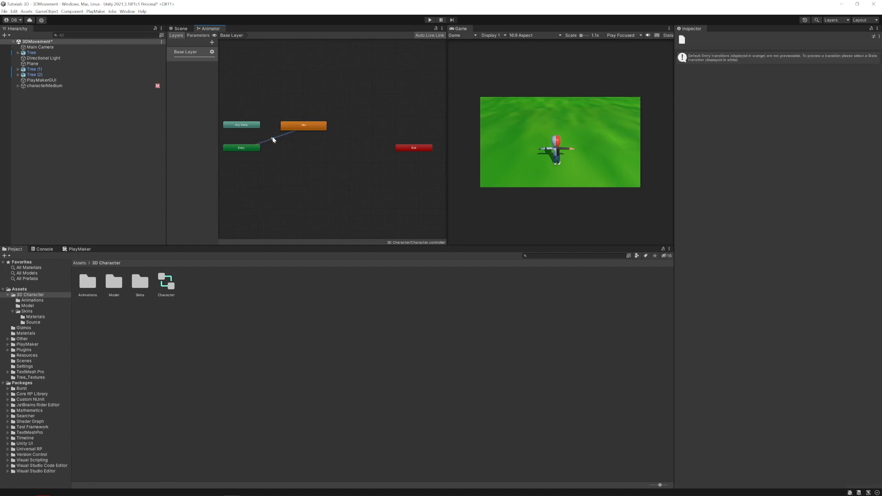
Step: Create a second empty state in the base layer and name it Run
{"action": "right_click", "coordinate": [333, 95]}
{"action": "mouse_move", "coordinate": [367, 99]}
{"action": "left_click", "coordinate": [432, 99]}
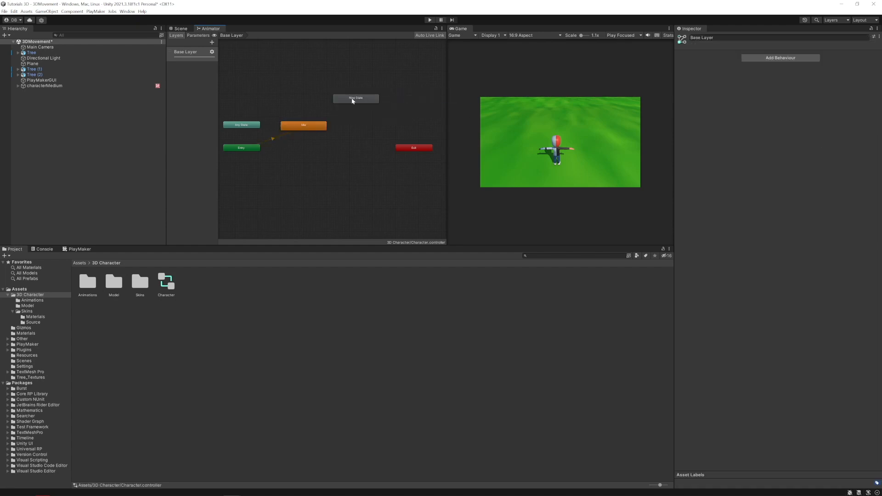
{"action": "left_click", "coordinate": [719, 36]}
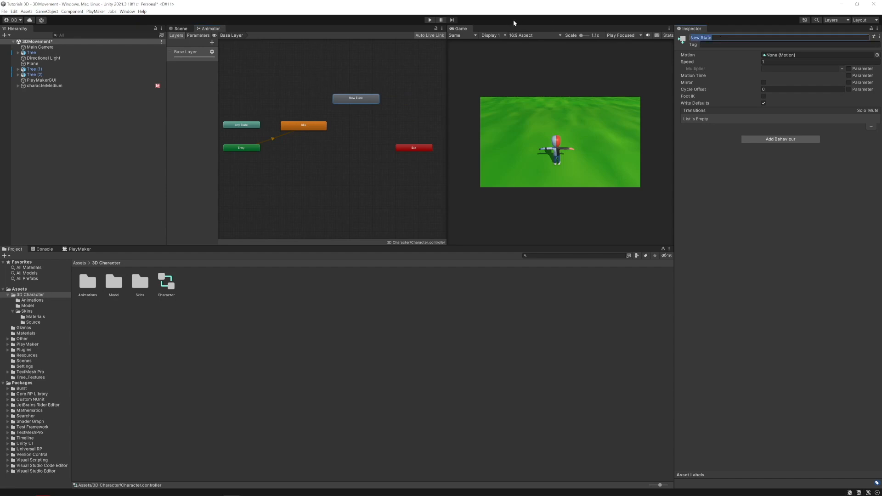
{"action": "type", "text": "Run"}
{"action": "key", "text": "Return"}
Step: Assign the Root|Run clip as the Run state's motion and place the state just above Idle
{"action": "left_click", "coordinate": [877, 55]}
{"action": "double_click", "coordinate": [765, 86]}
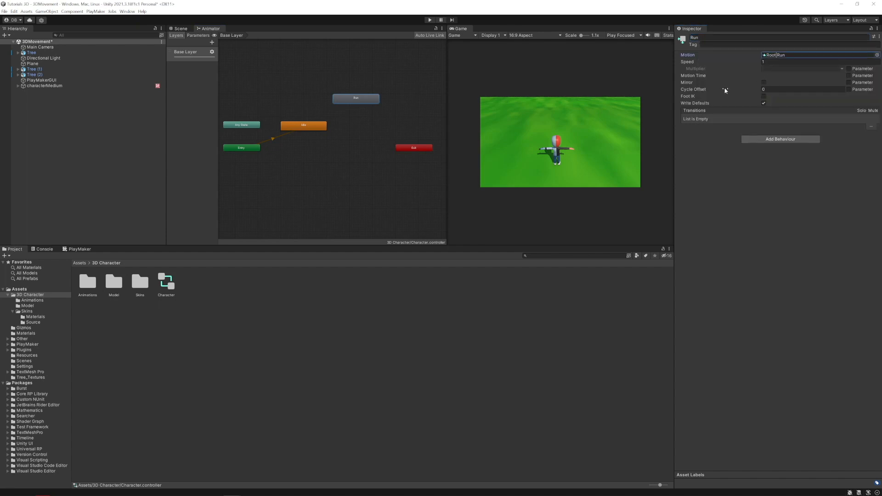
{"action": "left_click_drag", "start_coordinate": [360, 101], "coordinate": [316, 105]}
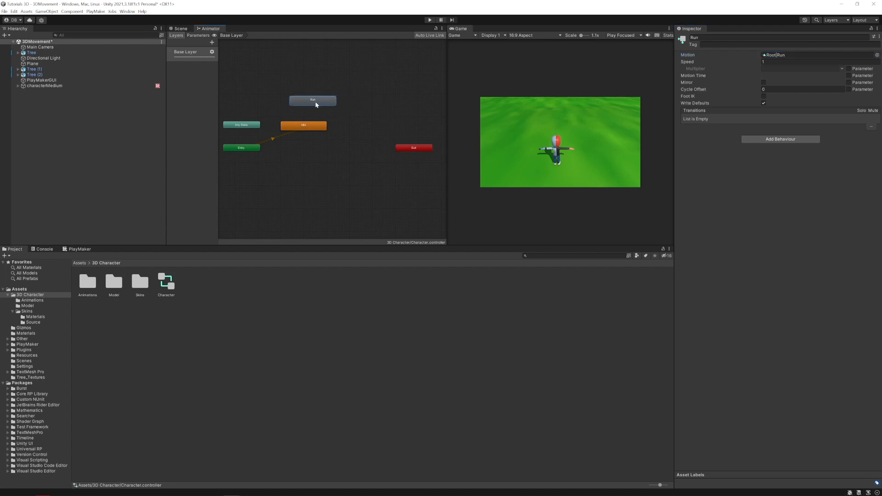
Step: Create transitions in both directions between the Idle and Run states in the base layer
{"action": "left_click", "coordinate": [305, 125]}
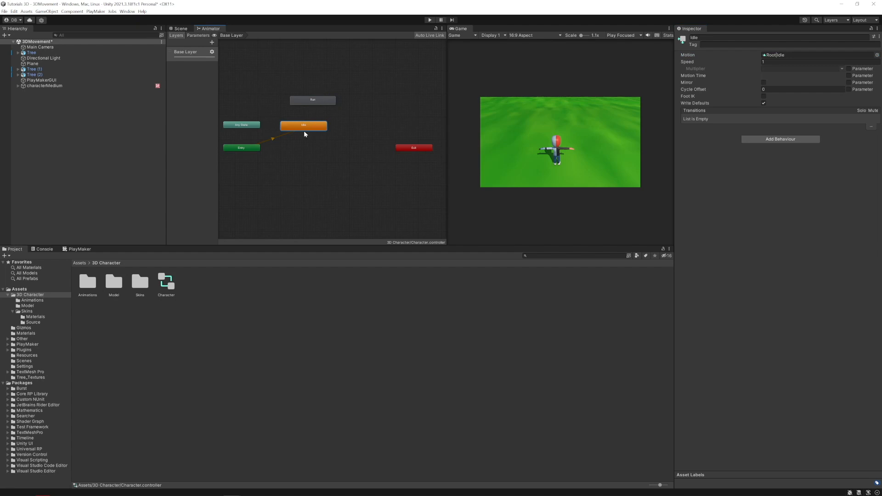
{"action": "right_click", "coordinate": [309, 123]}
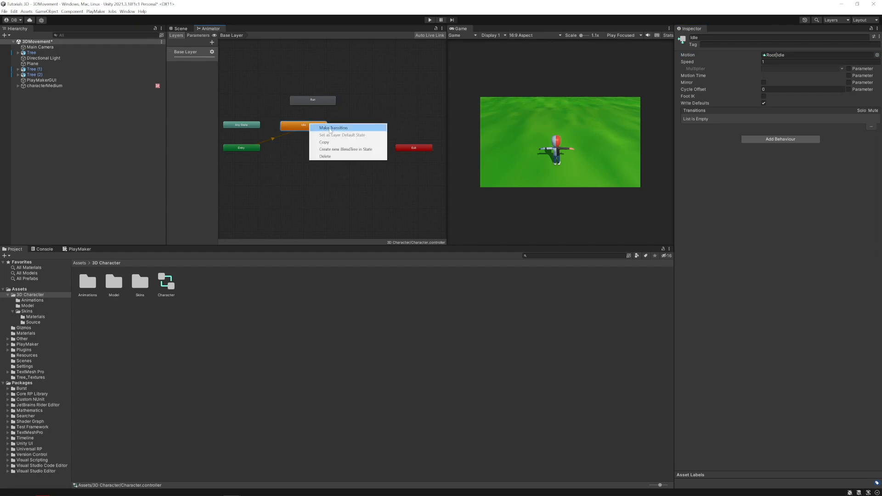
{"action": "left_click", "coordinate": [330, 128]}
{"action": "left_click", "coordinate": [323, 101]}
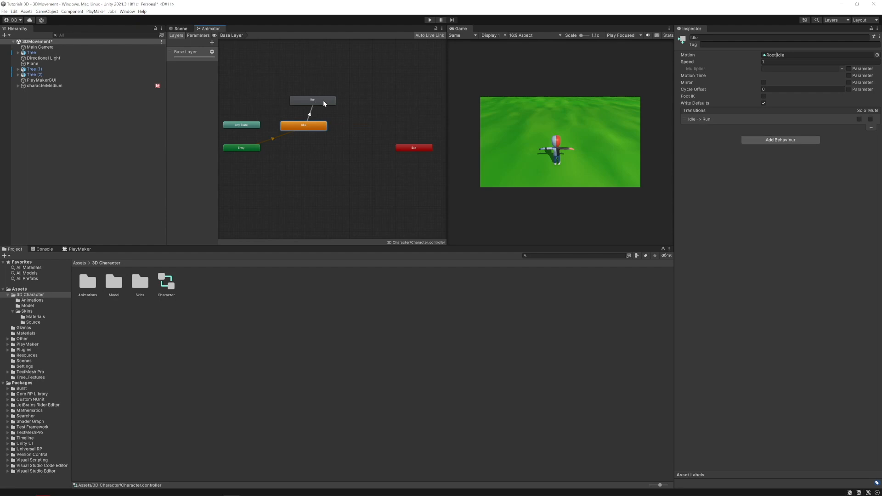
{"action": "left_click", "coordinate": [303, 100]}
{"action": "right_click", "coordinate": [305, 100]}
{"action": "left_click", "coordinate": [322, 104]}
{"action": "left_click", "coordinate": [293, 129]}
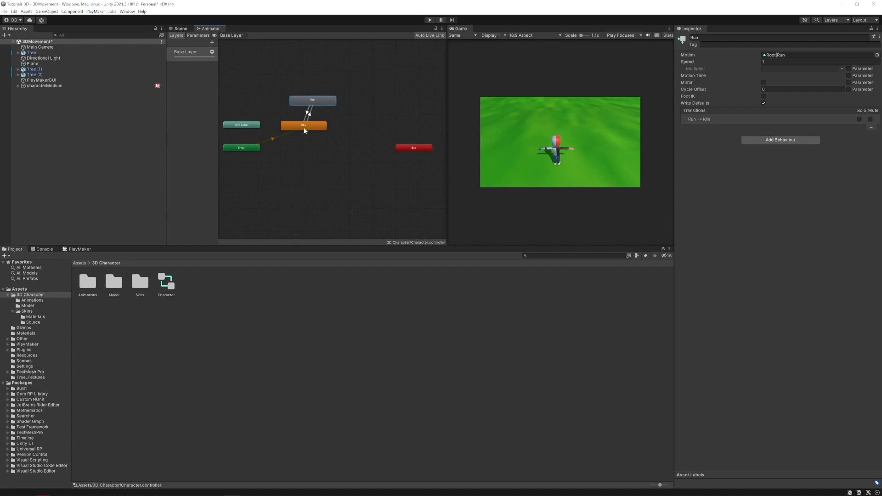
Step: Add a Float parameter named Speed to the Character animator controller
{"action": "left_click", "coordinate": [309, 113]}
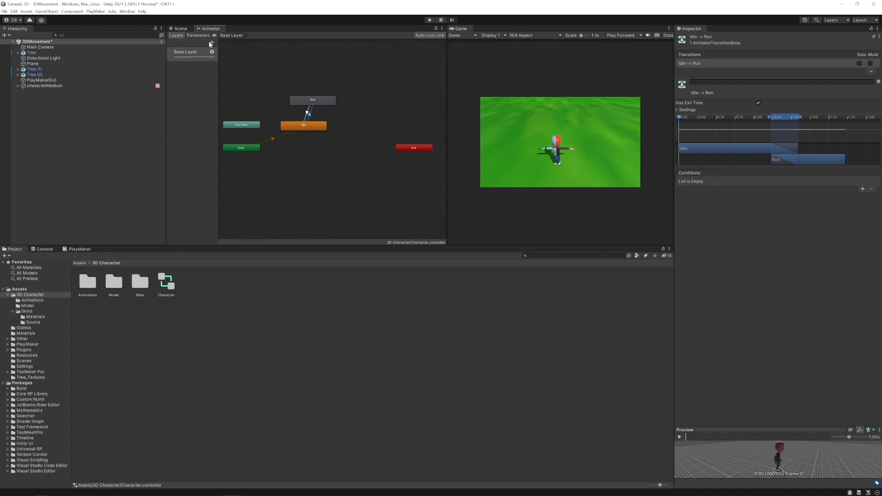
{"action": "left_click", "coordinate": [198, 35]}
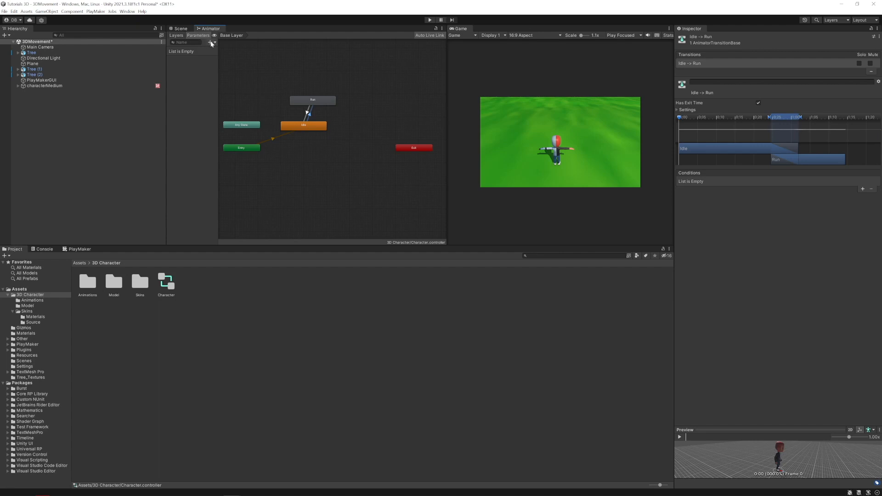
{"action": "left_click", "coordinate": [209, 42]}
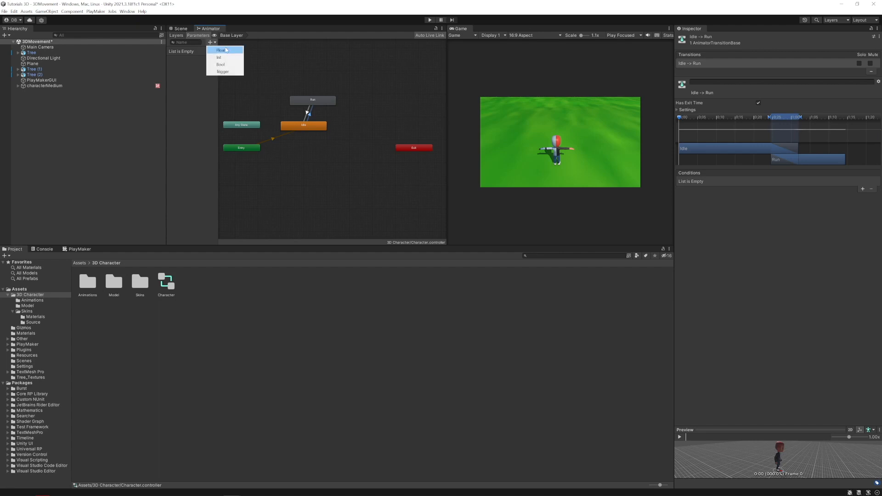
{"action": "left_click", "coordinate": [222, 50]}
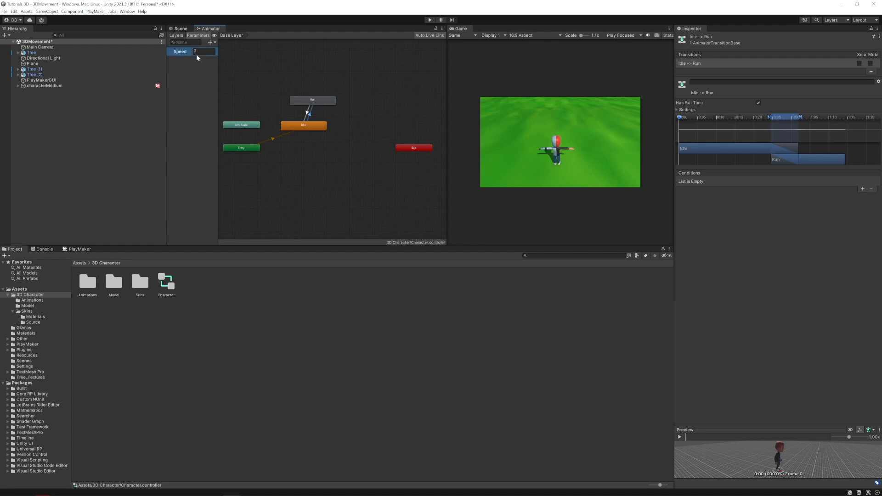
{"action": "left_click", "coordinate": [204, 52]}
{"action": "left_click", "coordinate": [197, 71]}
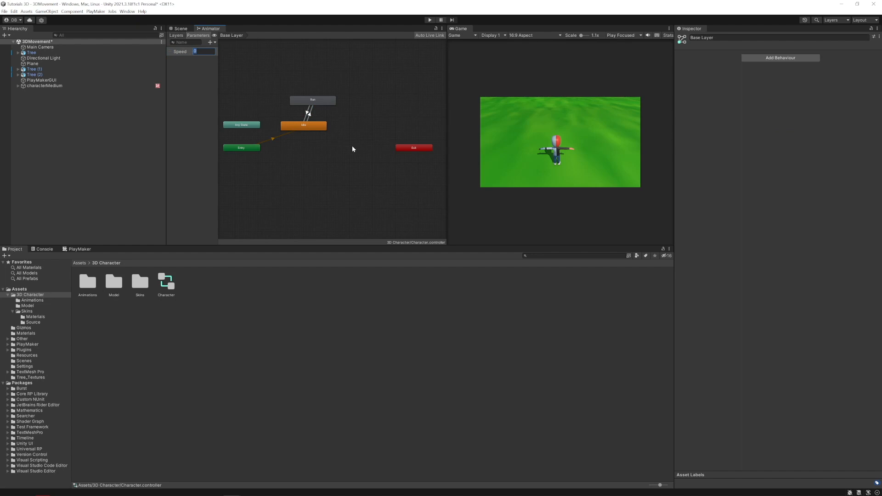
Step: Add a condition to the Idle -> Run transition that requires Speed to be Greater than the threshold
{"action": "left_click", "coordinate": [308, 116]}
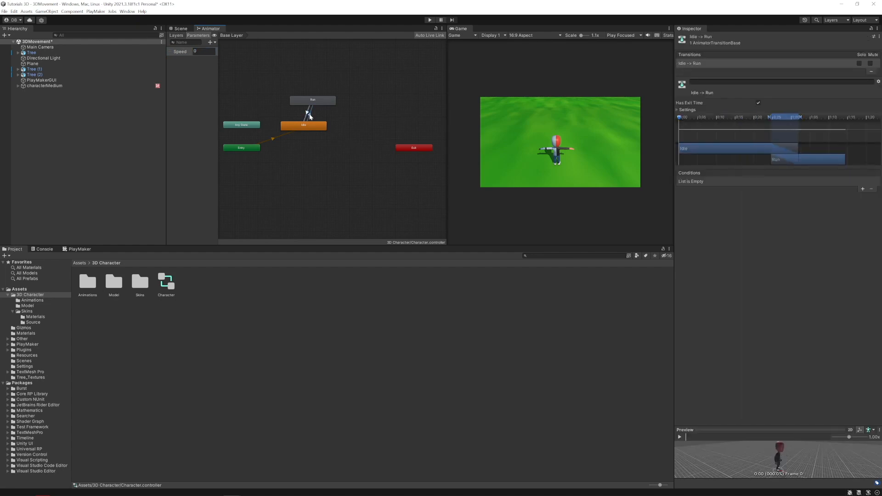
{"action": "left_click", "coordinate": [862, 189]}
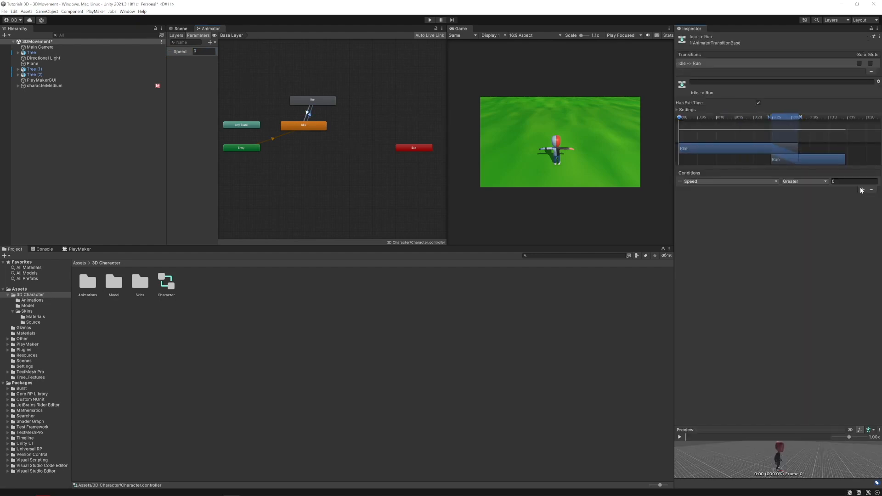
{"action": "left_click", "coordinate": [865, 181]}
{"action": "left_click", "coordinate": [840, 200]}
Step: Add a condition to the Run -> Idle transition requiring Speed to be Less than 0.1
{"action": "left_click", "coordinate": [309, 113]}
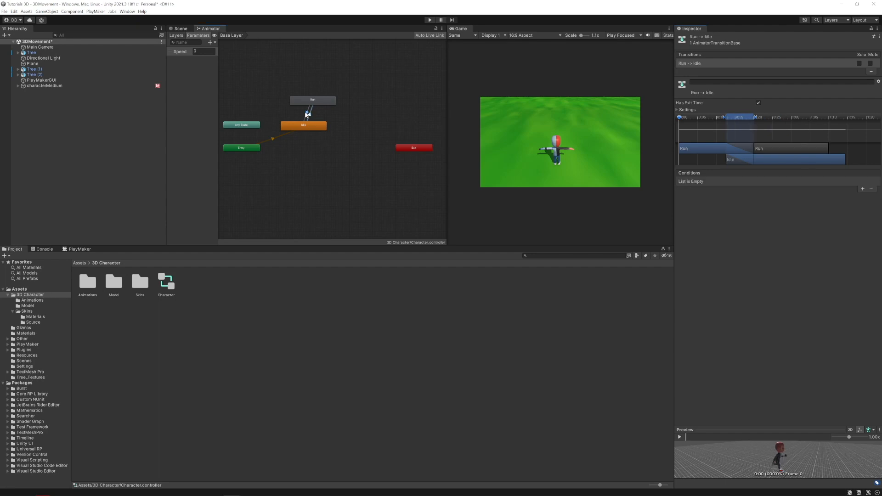
{"action": "left_click", "coordinate": [863, 189]}
{"action": "left_click", "coordinate": [810, 182]}
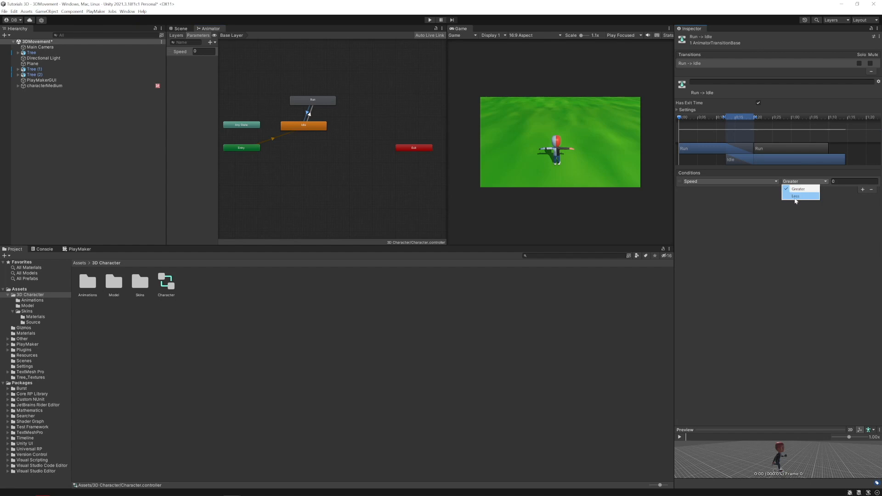
{"action": "left_click", "coordinate": [795, 196]}
{"action": "left_click", "coordinate": [838, 182]}
{"action": "type", "text": "0.1"}
{"action": "left_click", "coordinate": [755, 217]}
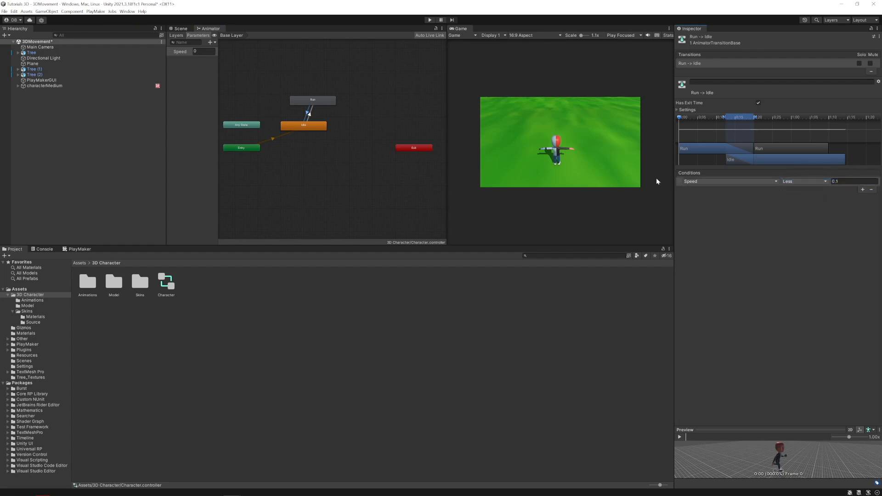
Step: Select the Idle state and play-test the scene to check the character's idle behaviour, then stop it
{"action": "left_click", "coordinate": [301, 126]}
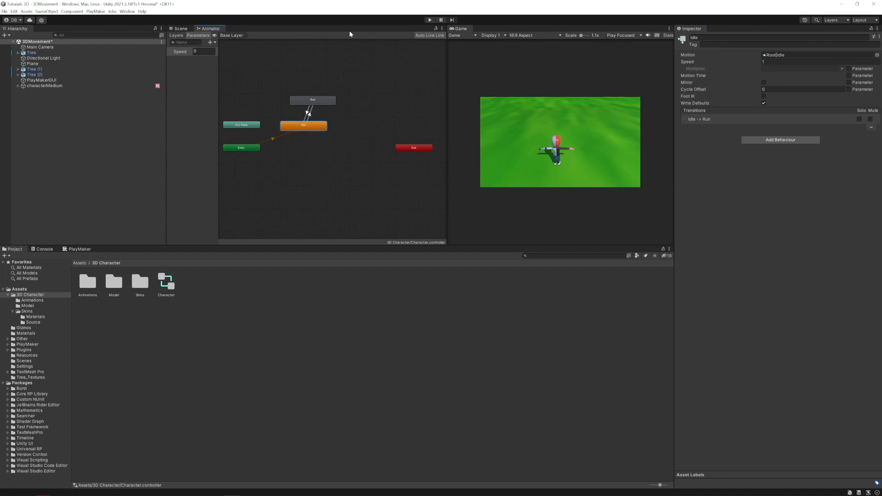
{"action": "left_click", "coordinate": [429, 20]}
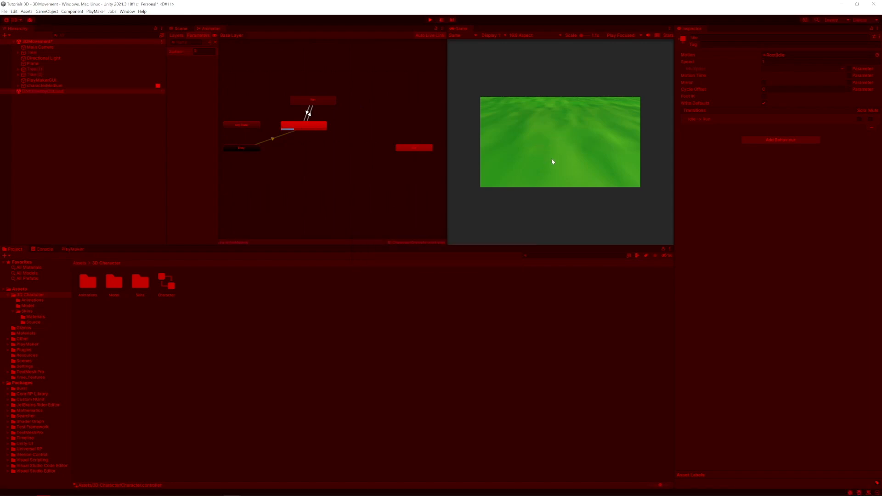
{"action": "left_click", "coordinate": [429, 20]}
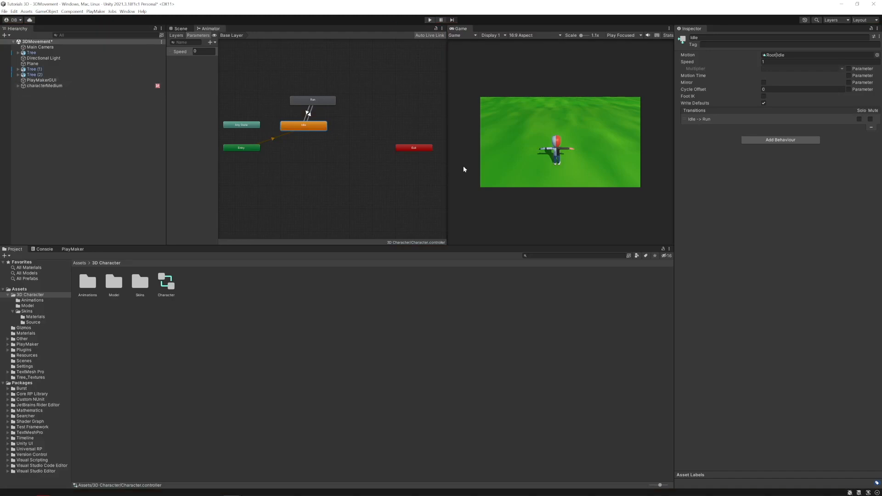
Step: Remove the Mesh Collider component from the characterMedium object
{"action": "left_click", "coordinate": [35, 63]}
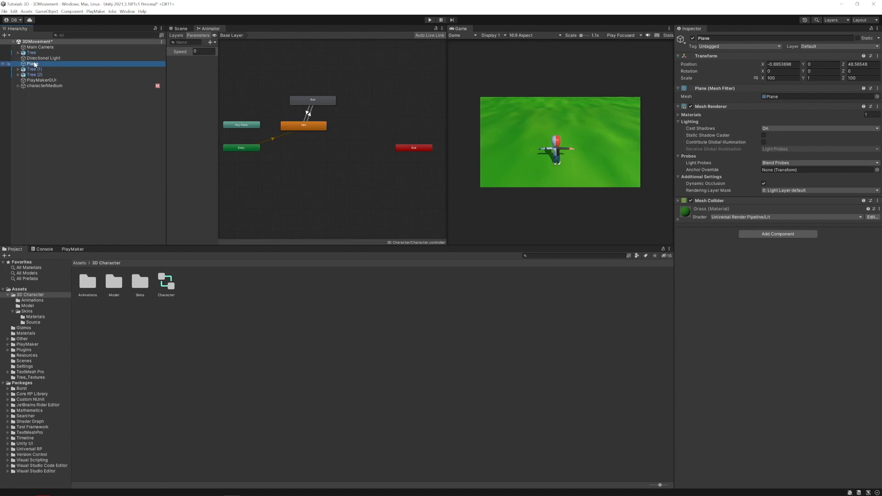
{"action": "left_click", "coordinate": [38, 80]}
{"action": "left_click", "coordinate": [37, 85]}
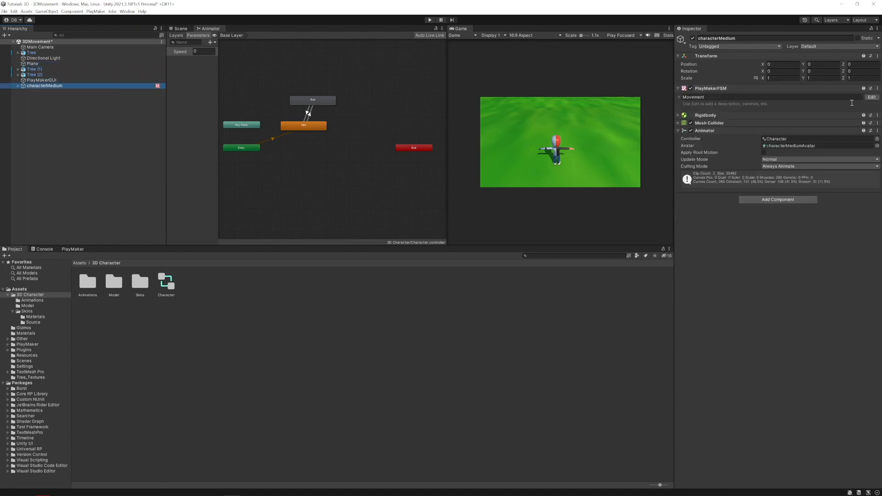
{"action": "left_click", "coordinate": [878, 123]}
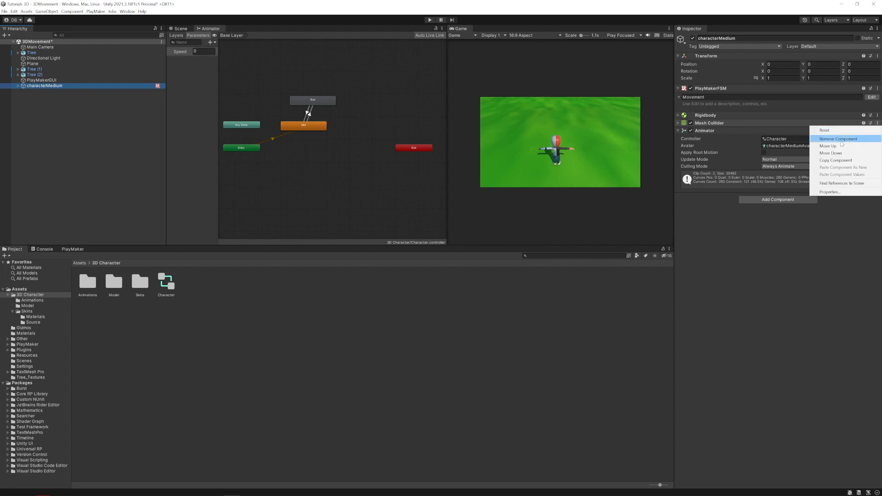
{"action": "left_click", "coordinate": [679, 115]}
{"action": "left_click", "coordinate": [679, 116]}
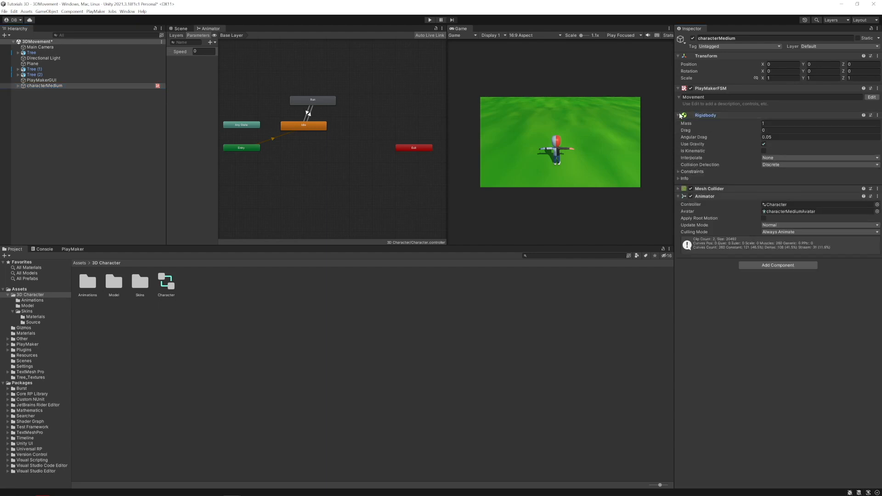
{"action": "left_click", "coordinate": [679, 115]}
{"action": "left_click", "coordinate": [877, 125]}
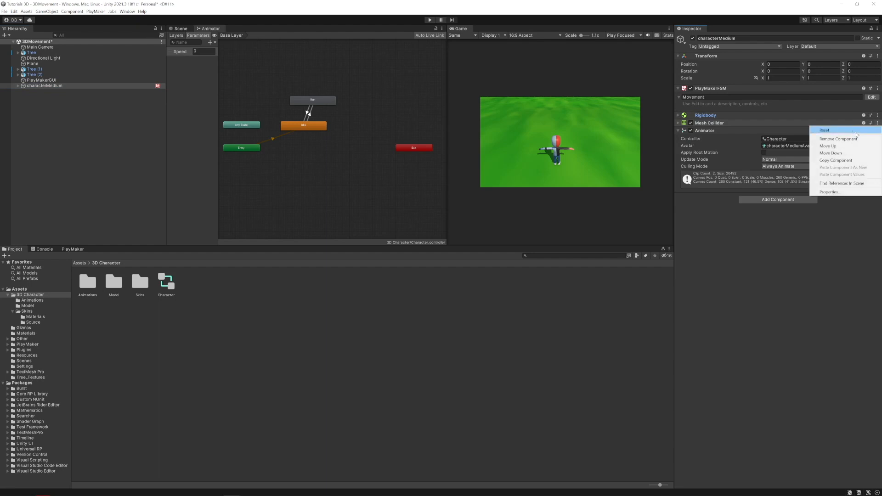
{"action": "left_click", "coordinate": [831, 138]}
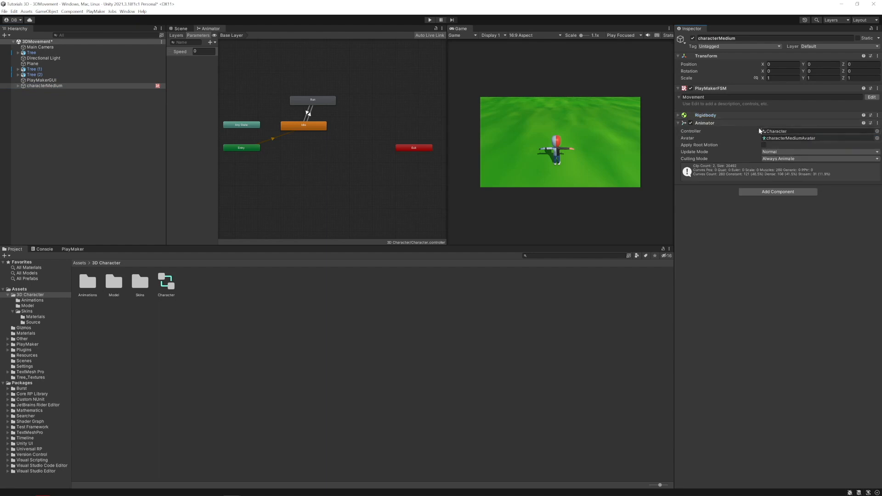
Step: Add a Capsule Collider component to characterMedium and briefly play-test the scene
{"action": "left_click", "coordinate": [757, 192]}
{"action": "type", "text": "cap"}
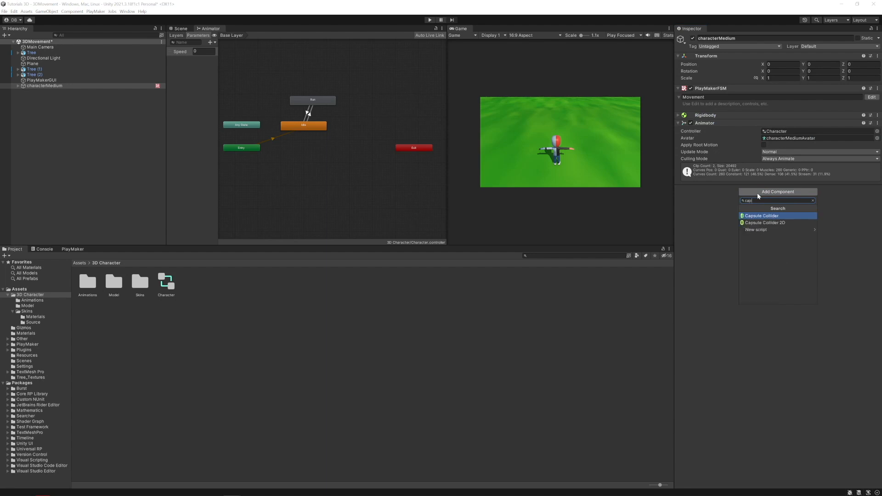
{"action": "key", "text": "Return"}
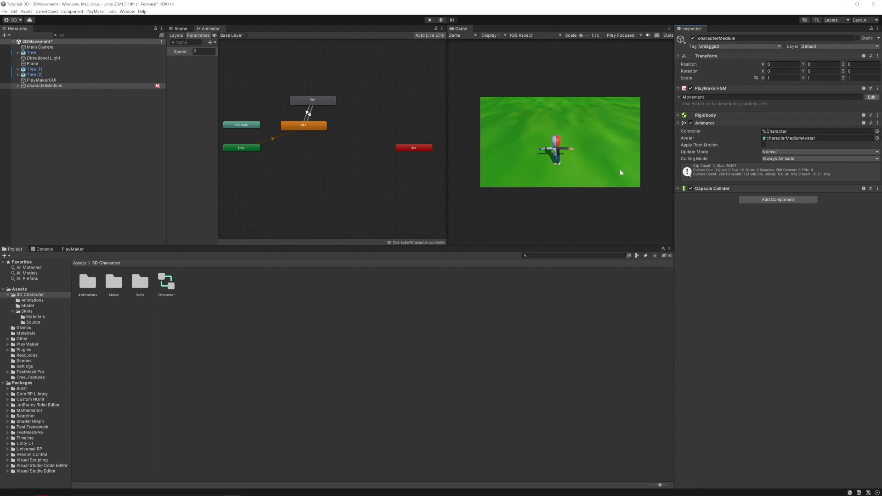
{"action": "left_click", "coordinate": [430, 20]}
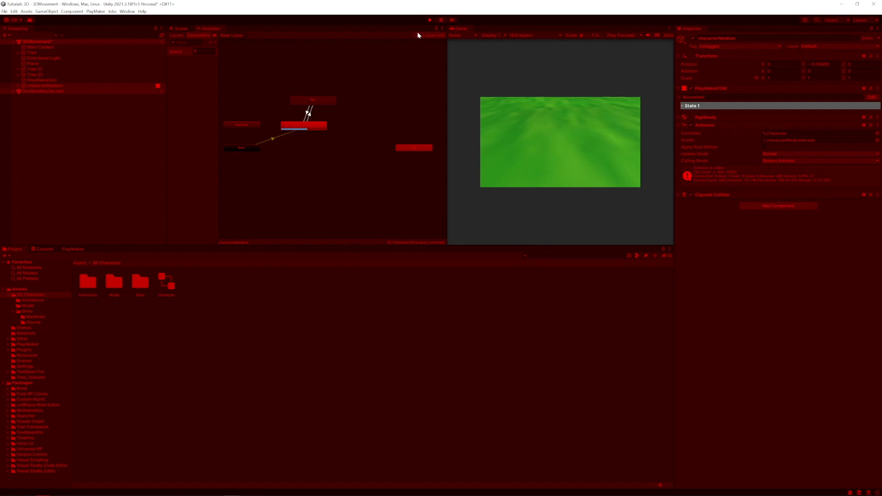
{"action": "left_click", "coordinate": [430, 20]}
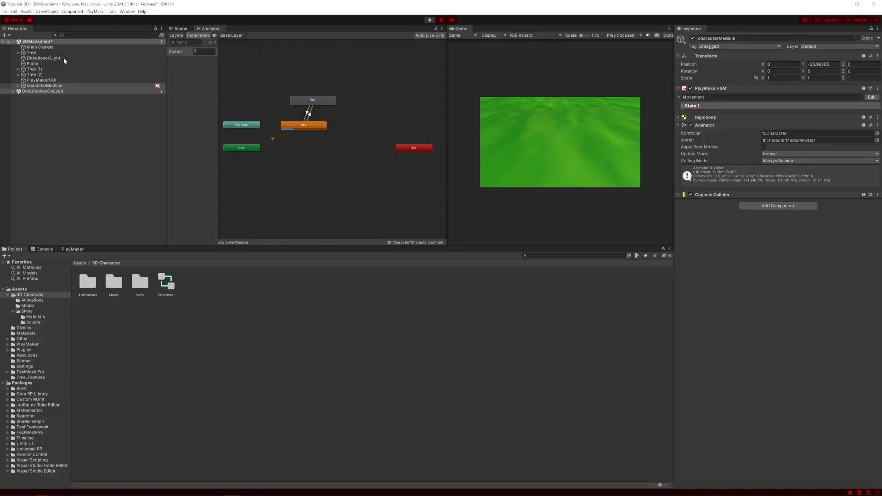
Step: Replace the Plane's Mesh Collider with a Box Collider
{"action": "left_click", "coordinate": [33, 63]}
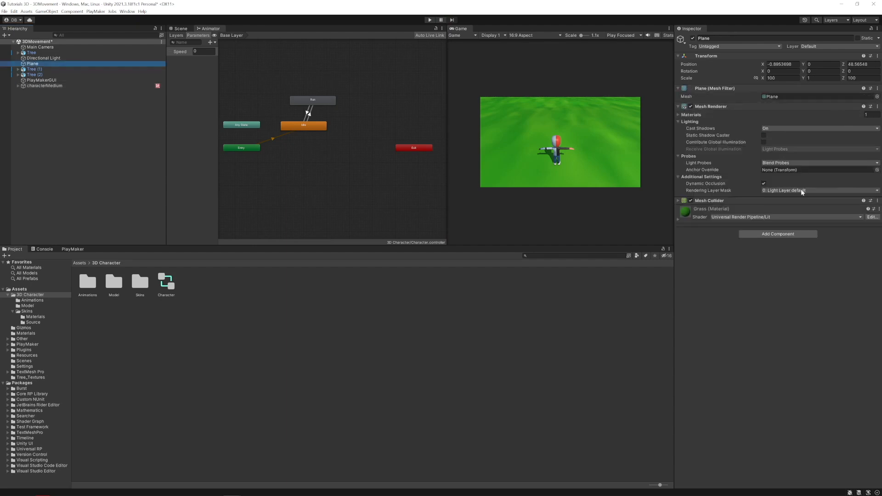
{"action": "left_click", "coordinate": [877, 200]}
{"action": "left_click", "coordinate": [835, 217]}
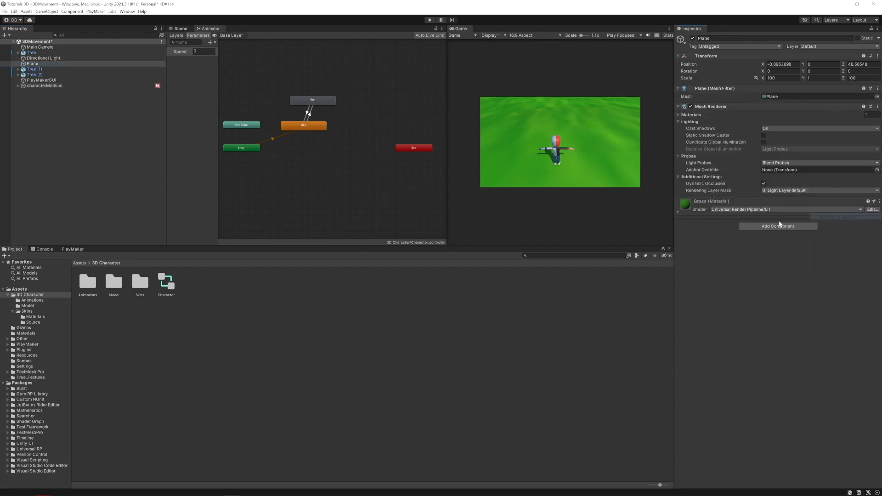
{"action": "left_click", "coordinate": [776, 226]}
{"action": "type", "text": "box"}
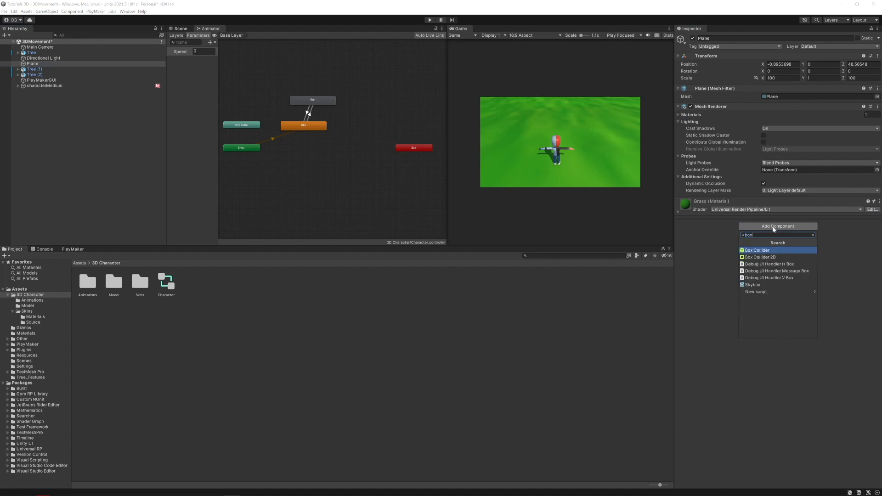
{"action": "key", "text": "Return"}
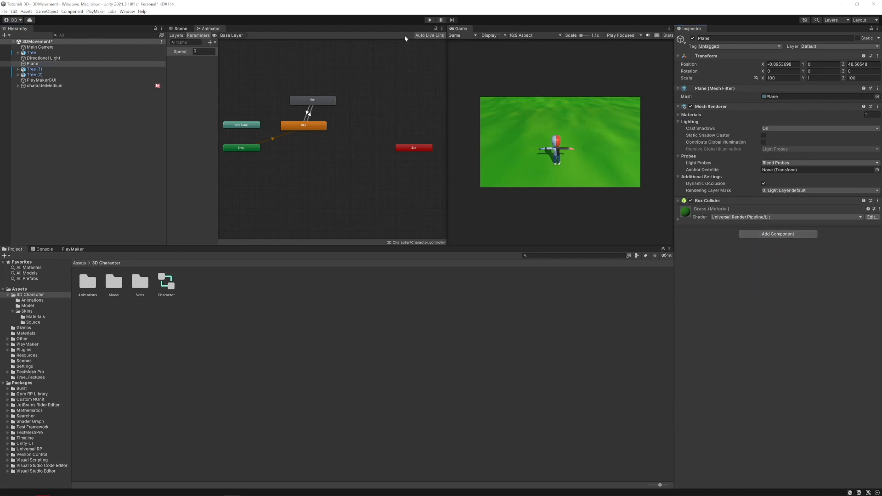
Step: Play-test the scene with characterMedium framed in the Scene view to check its idle animation and ground contact
{"action": "left_click", "coordinate": [89, 86]}
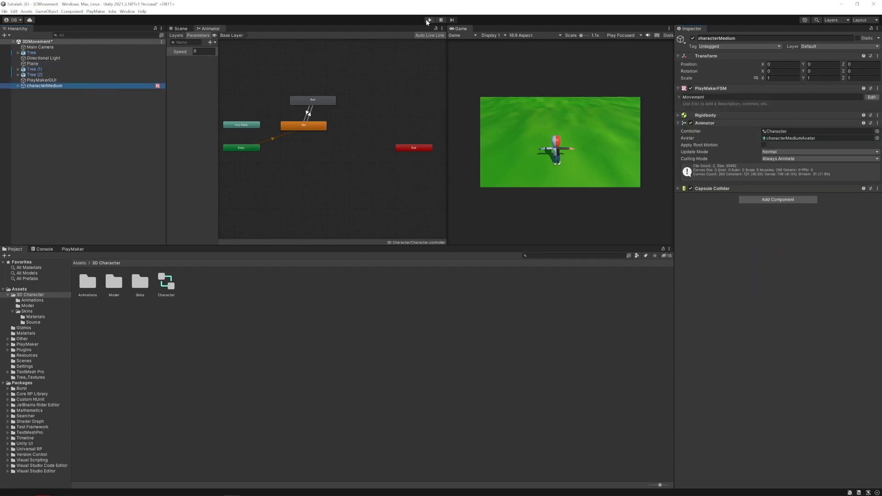
{"action": "left_click", "coordinate": [180, 29]}
{"action": "left_click", "coordinate": [429, 20]}
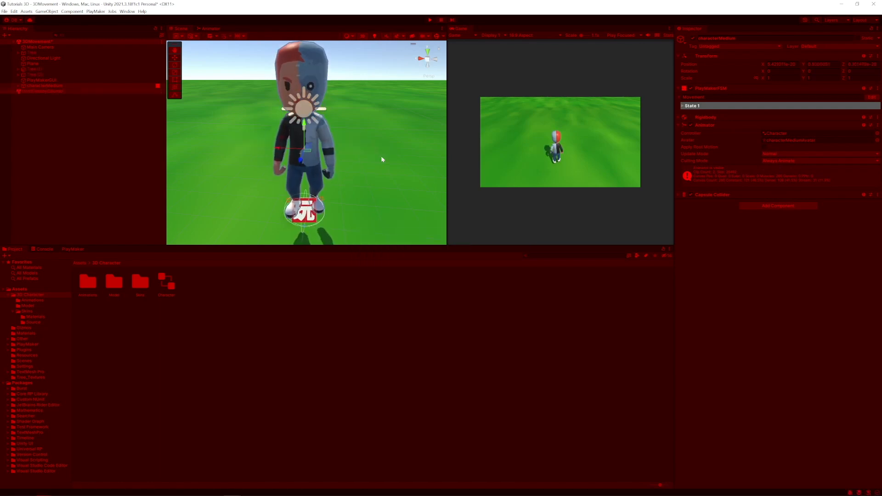
{"action": "middle_click_drag", "start_coordinate": [333, 198], "coordinate": [338, 176]}
{"action": "key", "text": "f"}
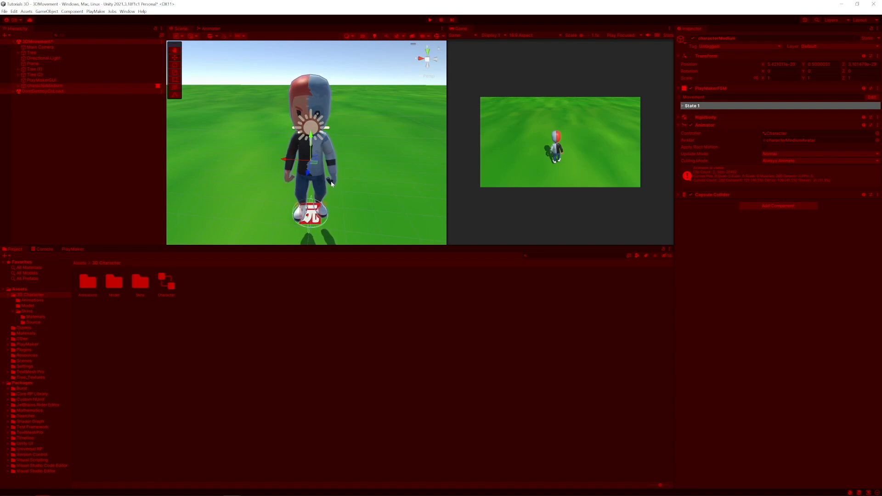
{"action": "left_click", "coordinate": [428, 20]}
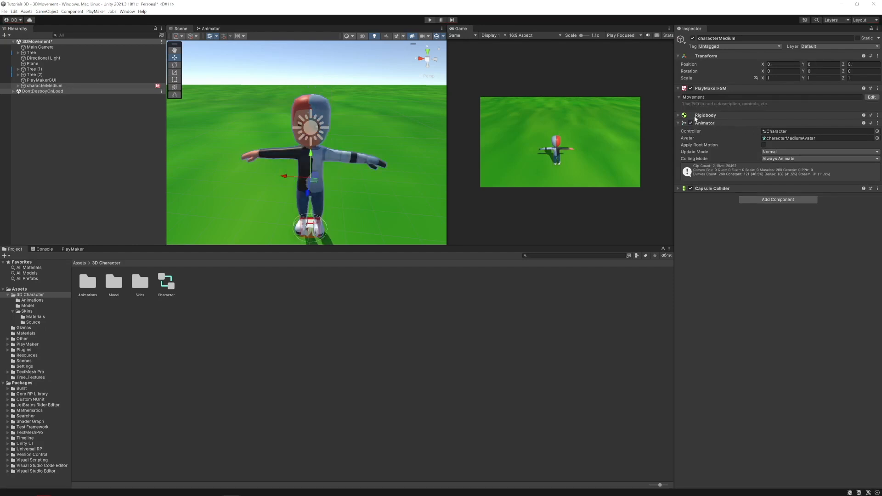
Step: Reshape characterMedium's Capsule Collider to enclose the body from feet to head, with height about 3.8 and centre Y about 1.87
{"action": "left_click", "coordinate": [678, 188]}
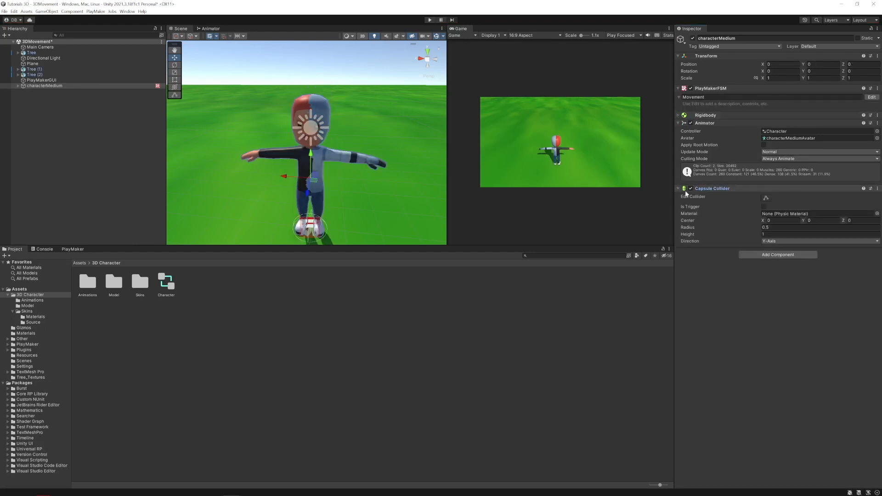
{"action": "left_click", "coordinate": [766, 199]}
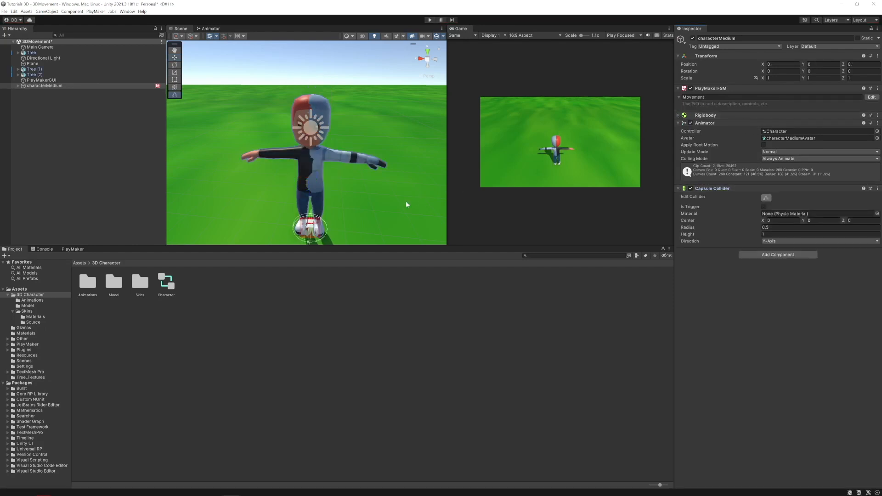
{"action": "left_click_drag", "start_coordinate": [310, 214], "coordinate": [317, 97]}
{"action": "right_click_drag", "start_coordinate": [333, 194], "coordinate": [333, 156]}
{"action": "middle_click_drag", "start_coordinate": [336, 225], "coordinate": [340, 157]}
{"action": "scroll", "coordinate": [338, 162], "scroll_direction": "up", "scroll_amount": 3}
{"action": "left_click_drag", "start_coordinate": [310, 216], "coordinate": [313, 185]}
Step: Play-test the scene, moving the character in all four directions to check how the resized collider meets the ground
{"action": "left_click", "coordinate": [429, 20]}
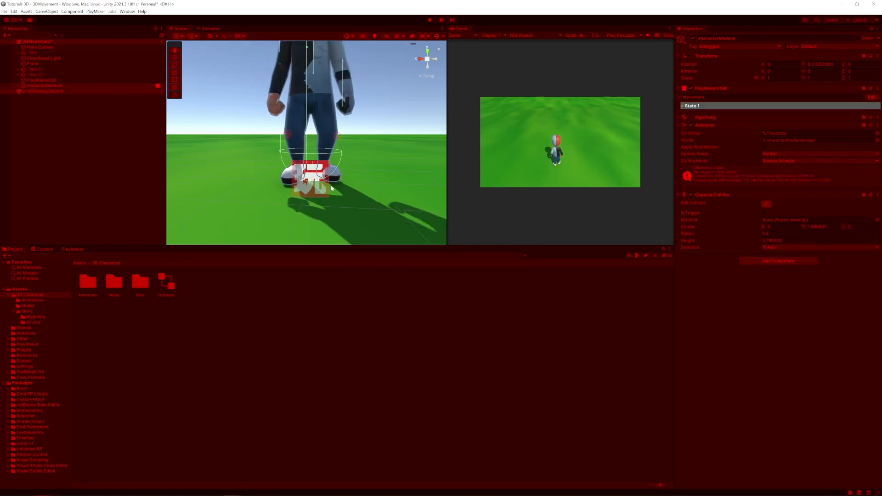
{"action": "key", "text": "w"}
{"action": "key", "text": "s"}
{"action": "key", "text": "w"}
{"action": "key", "text": "a"}
{"action": "key", "text": "d"}
{"action": "key", "text": "s"}
{"action": "key", "text": "w"}
{"action": "key", "text": "d"}
{"action": "key", "text": "a"}
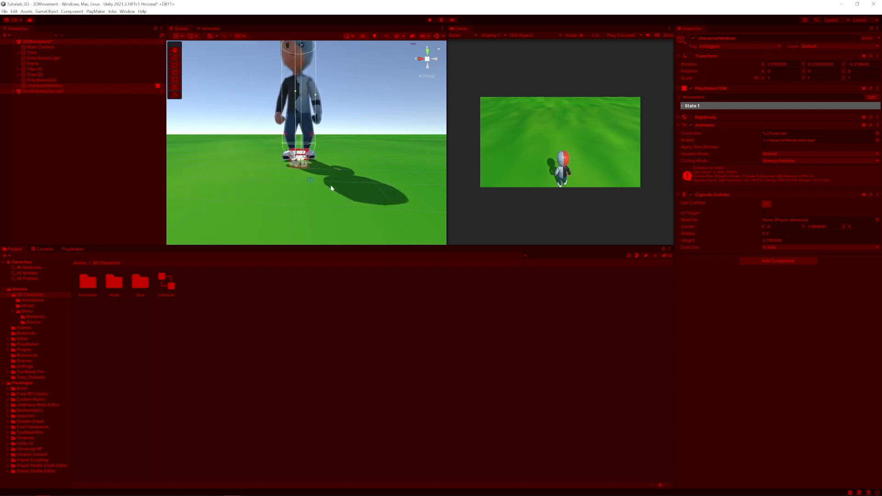
{"action": "key", "text": "w"}
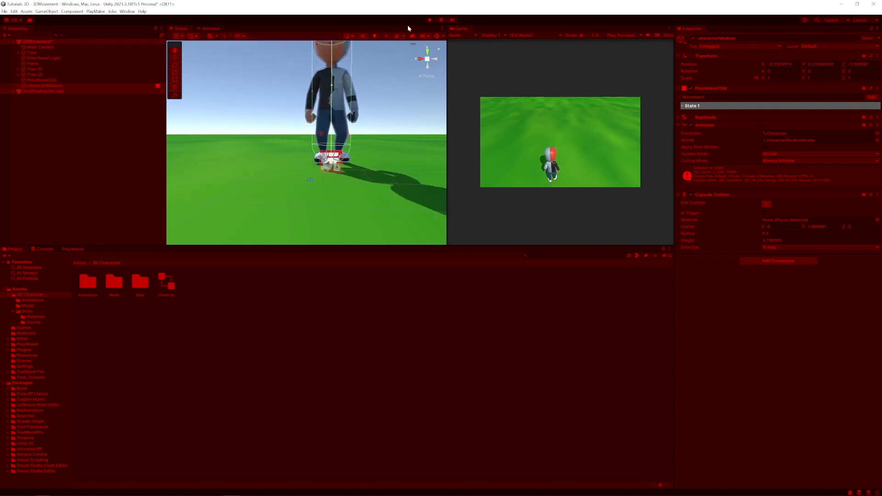
{"action": "left_click", "coordinate": [429, 19]}
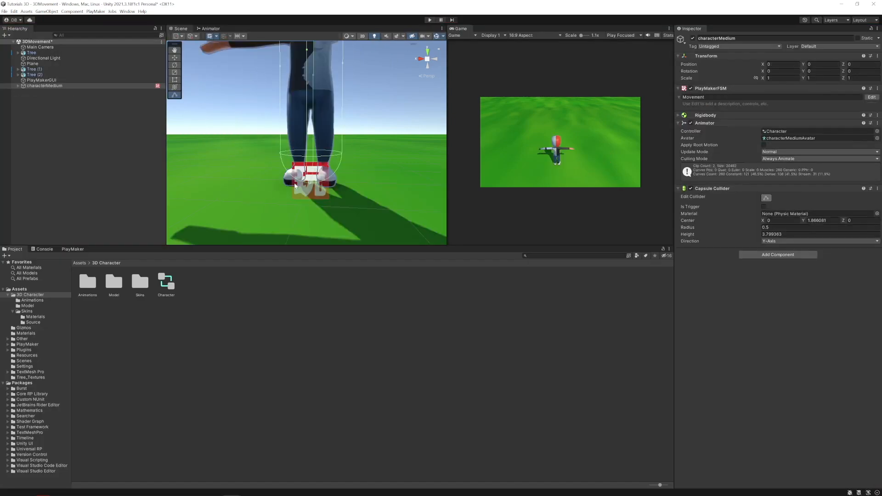
Step: Add a second PlayMaker FSM named Animate to characterMedium and move its State 1 further into the graph
{"action": "right_click_drag", "start_coordinate": [324, 137], "coordinate": [330, 146]}
{"action": "scroll", "coordinate": [332, 154], "scroll_direction": "down", "scroll_amount": 10}
{"action": "middle_click_drag", "start_coordinate": [331, 143], "coordinate": [300, 173]}
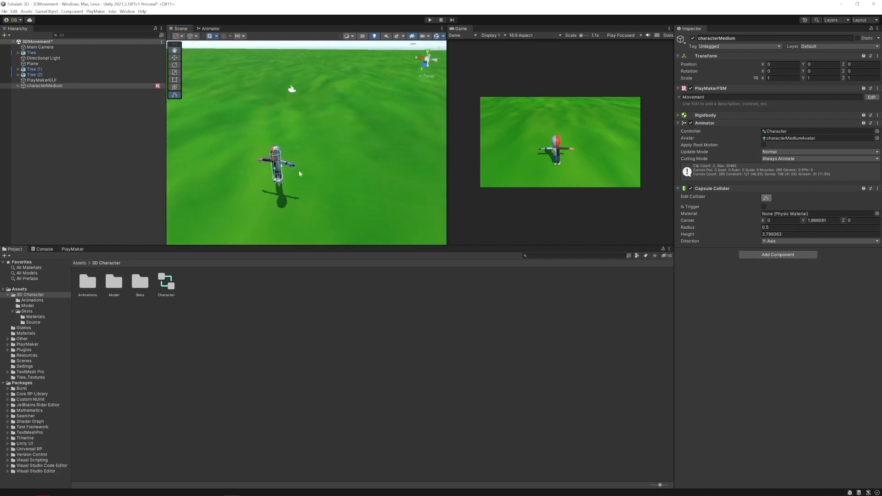
{"action": "left_click", "coordinate": [44, 86]}
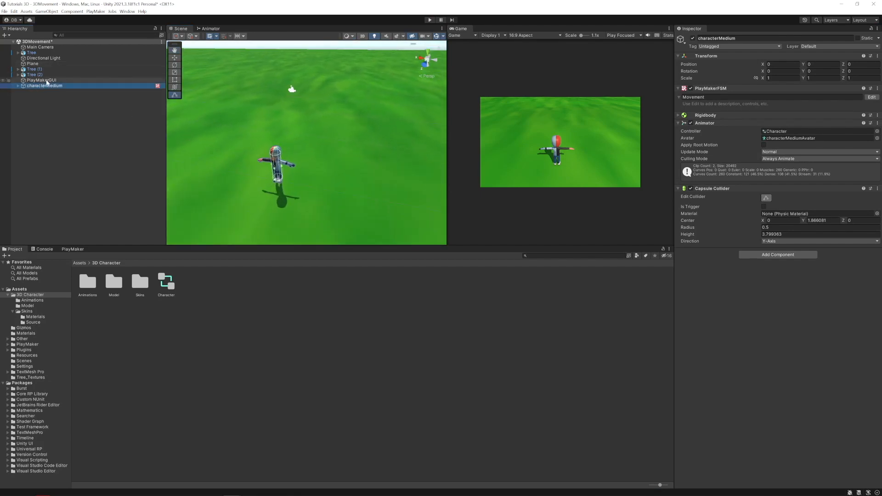
{"action": "left_click", "coordinate": [87, 249]}
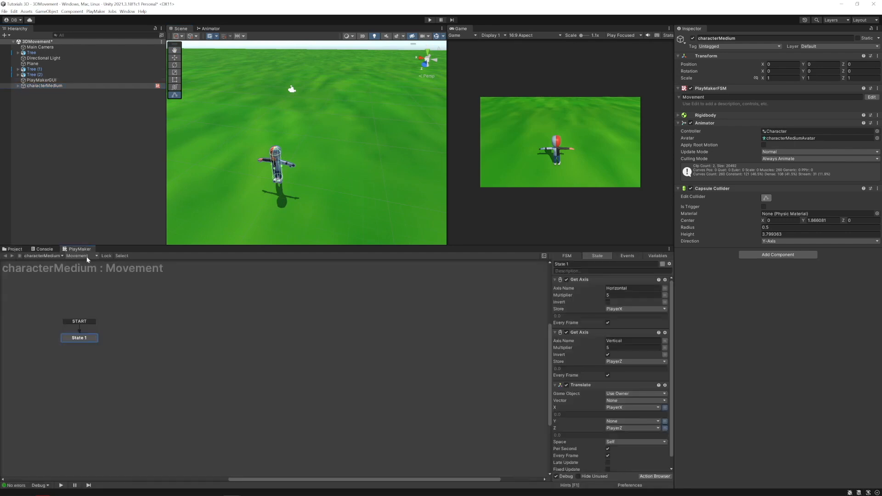
{"action": "mouse_move", "coordinate": [97, 272]}
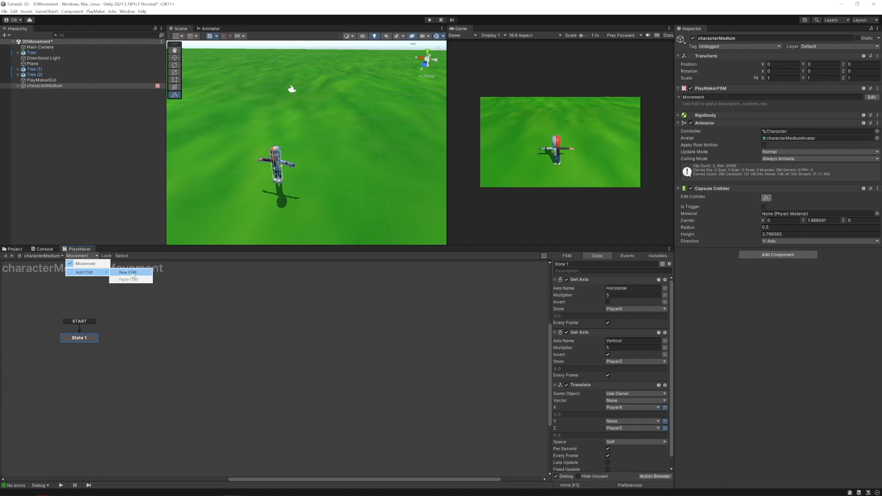
{"action": "left_click", "coordinate": [132, 272]}
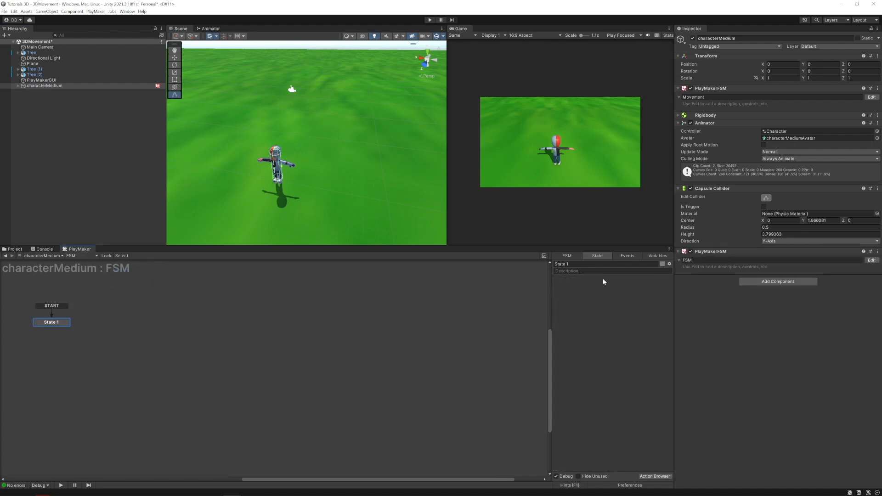
{"action": "type", "text": "Animate"}
{"action": "key", "text": "Return"}
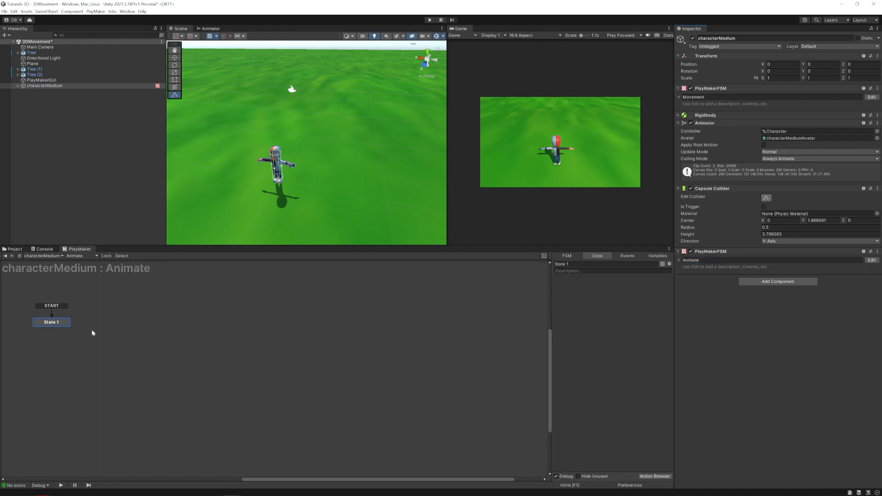
{"action": "left_click_drag", "start_coordinate": [59, 323], "coordinate": [150, 336]}
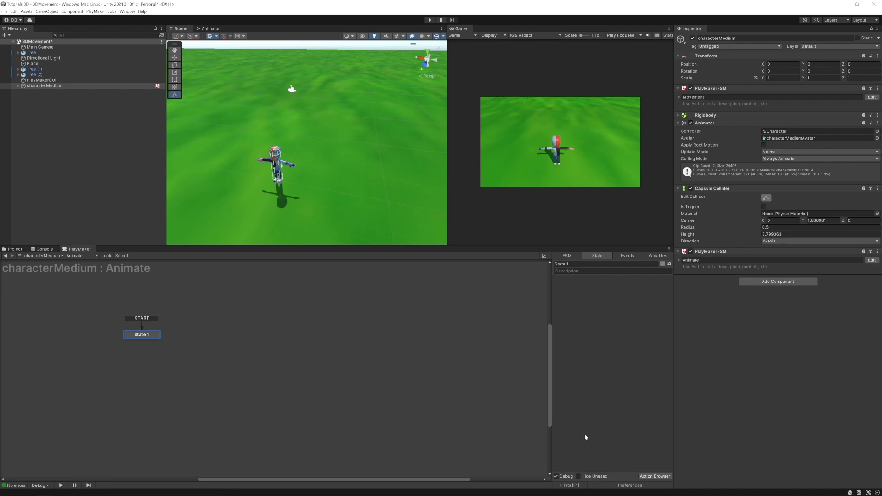
Step: Add four Get Key Down actions to State 1 of the Animate FSM
{"action": "left_click", "coordinate": [665, 476]}
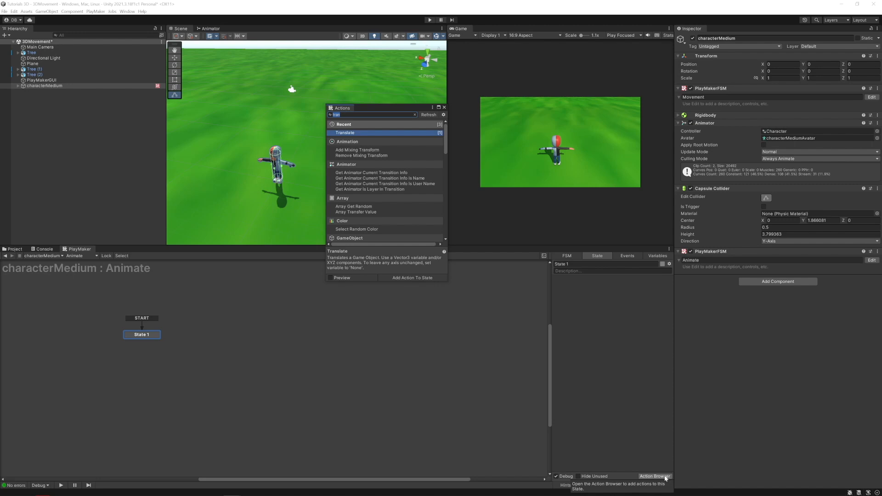
{"action": "type", "text": "get"}
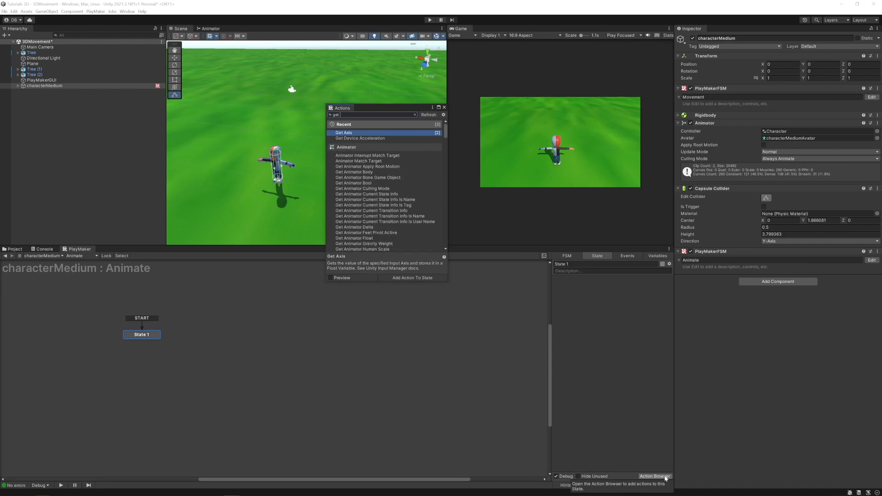
{"action": "type", "text": " jk"}
{"action": "key", "text": "BackSpace"}
{"action": "key", "text": "BackSpace"}
{"action": "key", "text": "BackSpace"}
{"action": "key", "text": "BackSpace"}
{"action": "type", "text": "key d"}
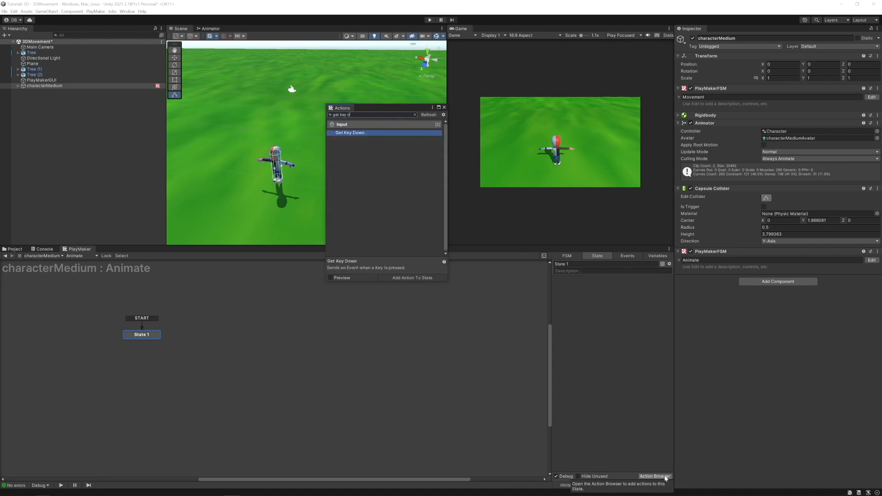
{"action": "key", "text": "Return"}
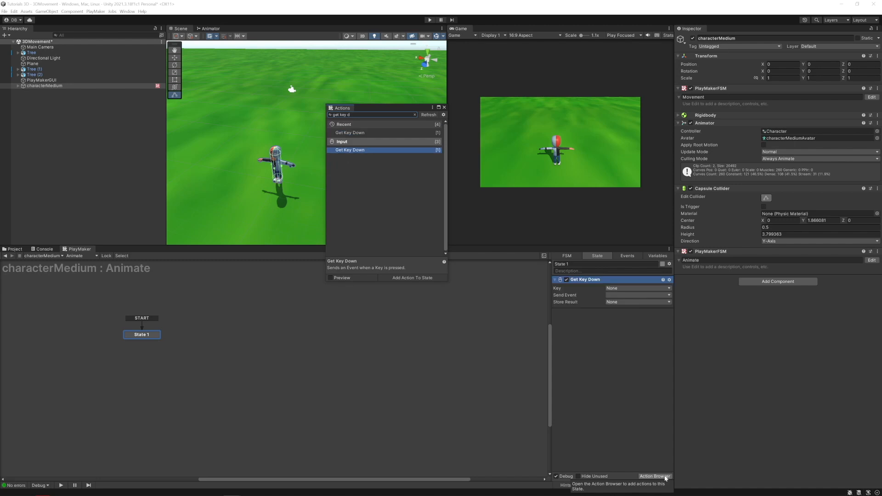
{"action": "key", "text": "Return"}
{"action": "key", "text": "Return"}
{"action": "key", "text": "Return"}
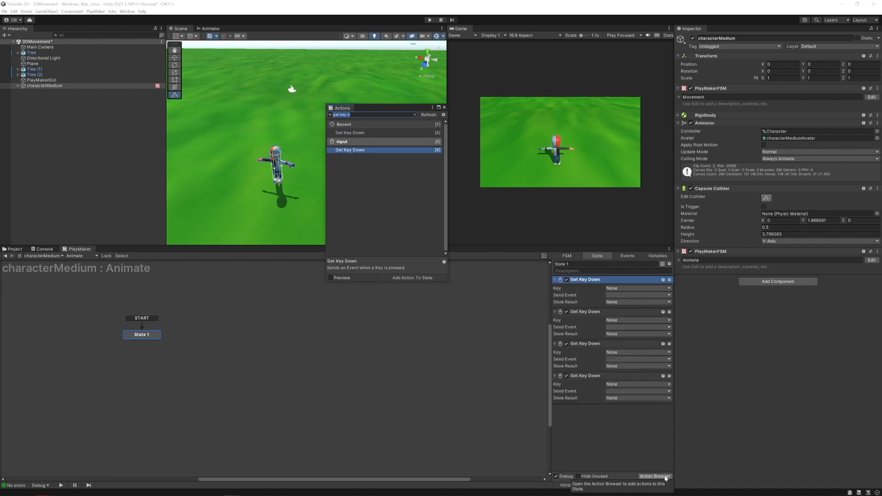
Step: Add four new states around State 1, one on each side
{"action": "right_click", "coordinate": [188, 316]}
{"action": "left_click", "coordinate": [202, 320]}
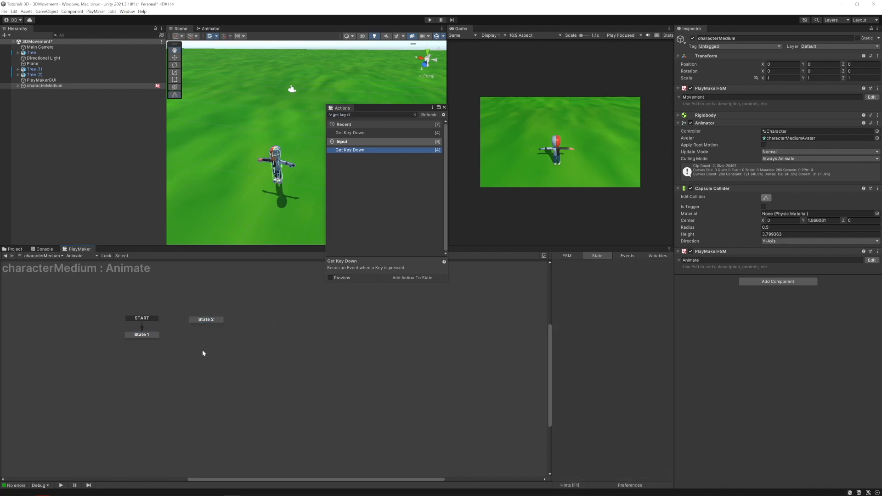
{"action": "left_click_drag", "start_coordinate": [206, 320], "coordinate": [204, 336]}
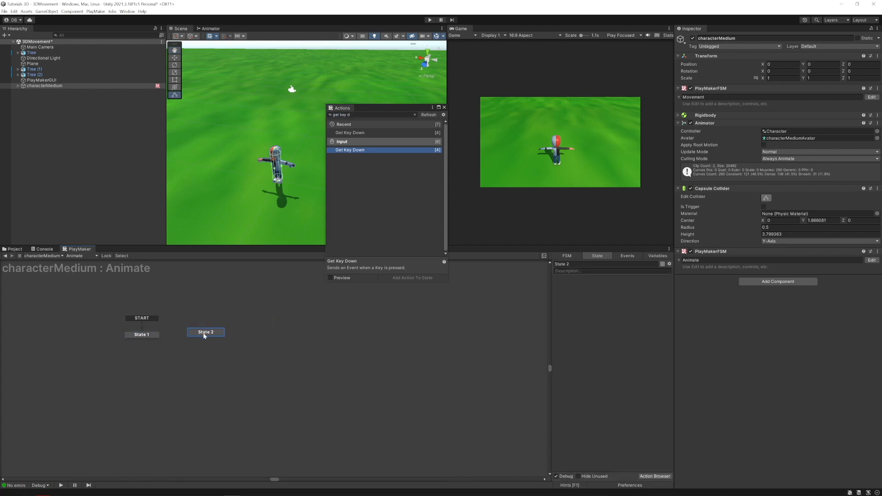
{"action": "right_click", "coordinate": [141, 299]}
{"action": "left_click", "coordinate": [152, 303]}
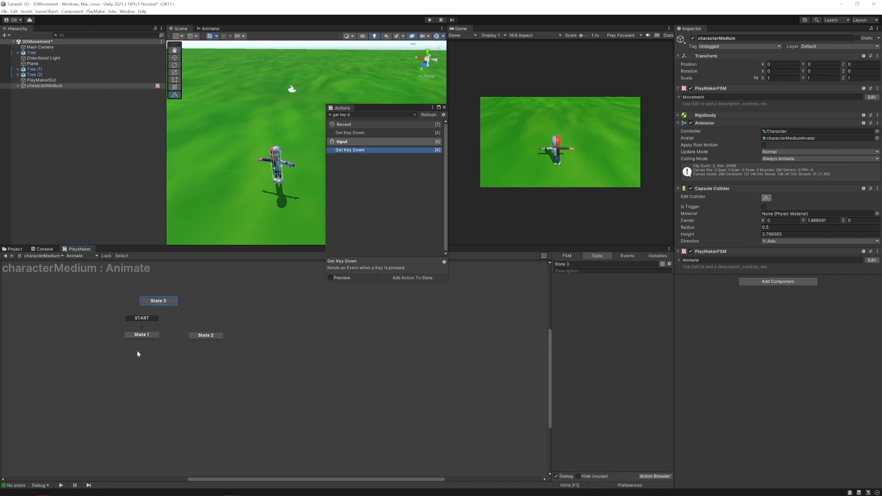
{"action": "right_click", "coordinate": [142, 348]}
{"action": "left_click", "coordinate": [154, 353]}
{"action": "right_click", "coordinate": [71, 331]}
{"action": "left_click", "coordinate": [87, 334]}
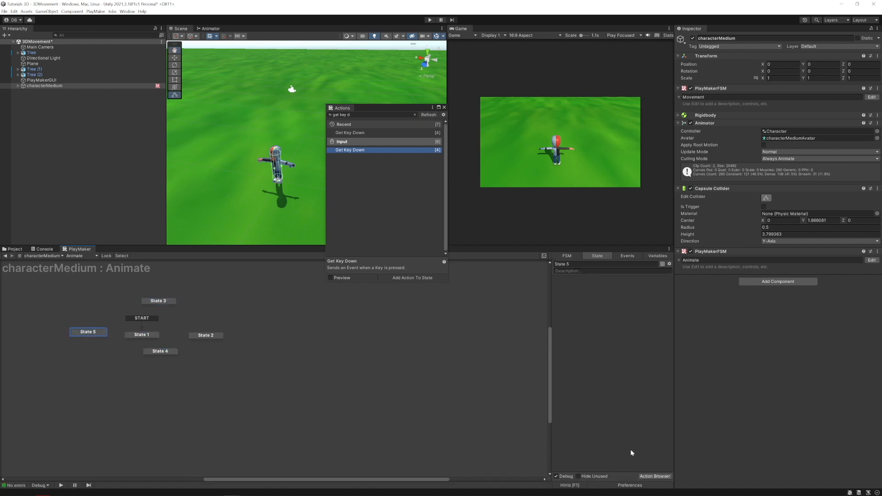
Step: Add a Get Key Up action to each of the four states surrounding State 1, and close the action browser
{"action": "double_click", "coordinate": [349, 115]}
{"action": "type", "text": "get key"}
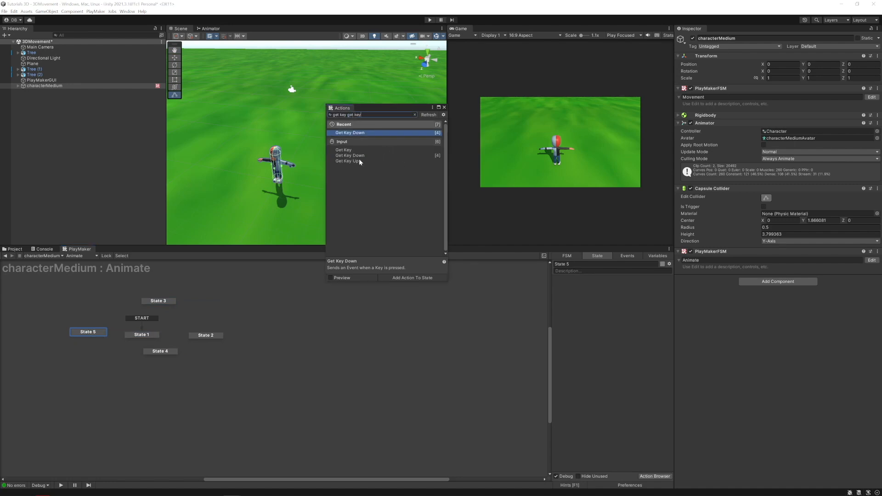
{"action": "double_click", "coordinate": [359, 161]}
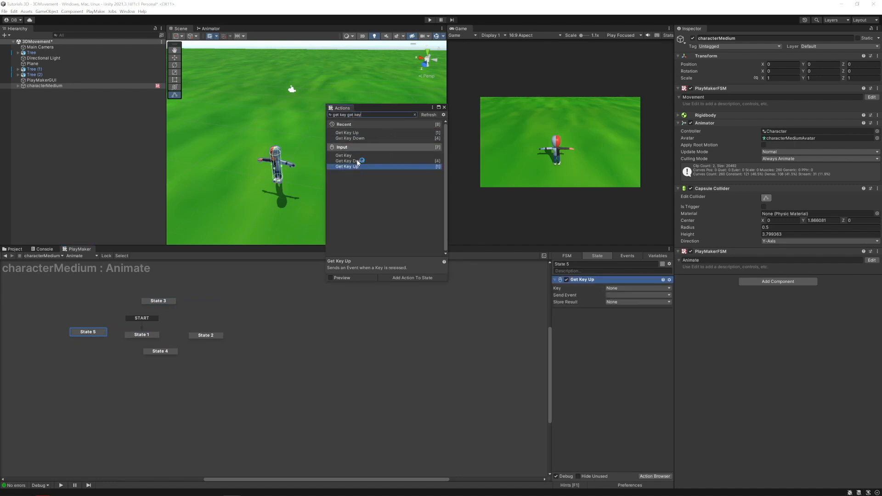
{"action": "left_click", "coordinate": [156, 302]}
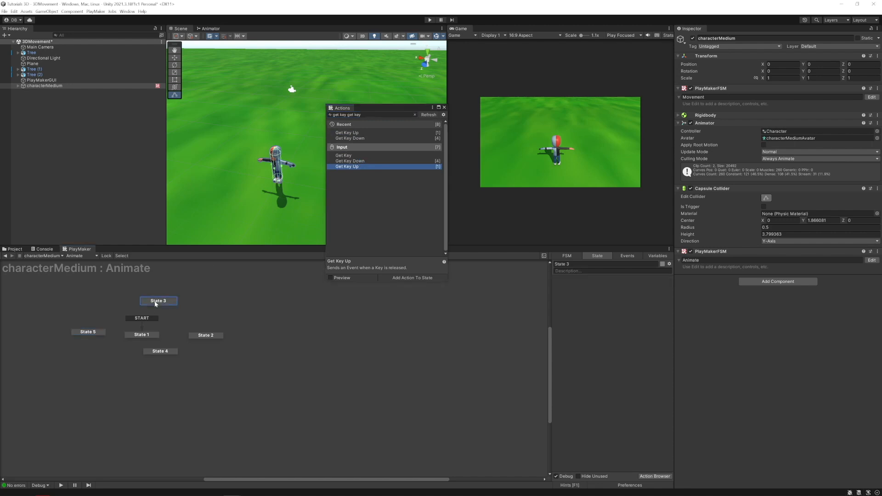
{"action": "double_click", "coordinate": [355, 168]}
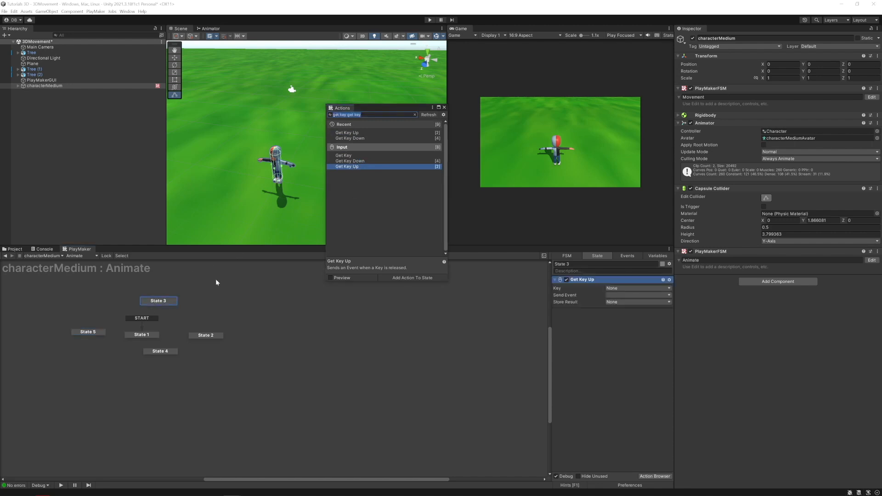
{"action": "left_click", "coordinate": [206, 336]}
{"action": "double_click", "coordinate": [345, 167]}
{"action": "left_click", "coordinate": [151, 351]}
{"action": "double_click", "coordinate": [341, 167]}
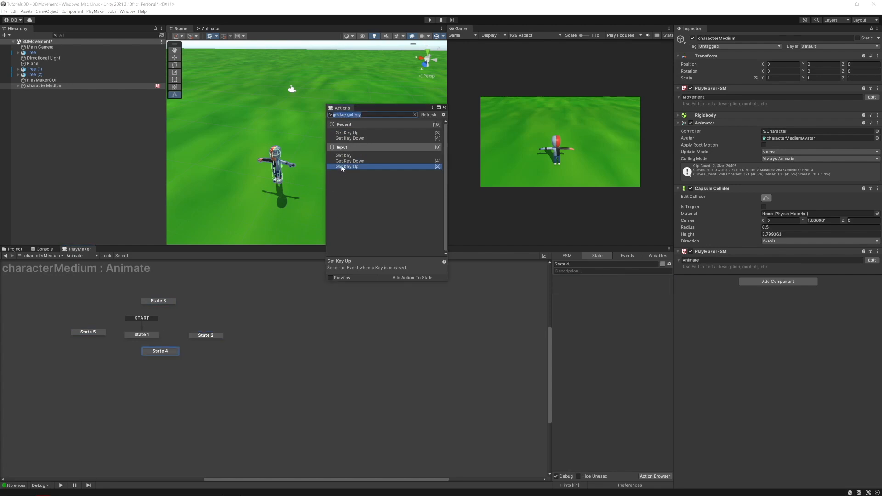
{"action": "left_click", "coordinate": [443, 107]}
Step: Rename the four outer states Up, Down, Right and Left according to their positions around State 1
{"action": "left_click", "coordinate": [158, 301]}
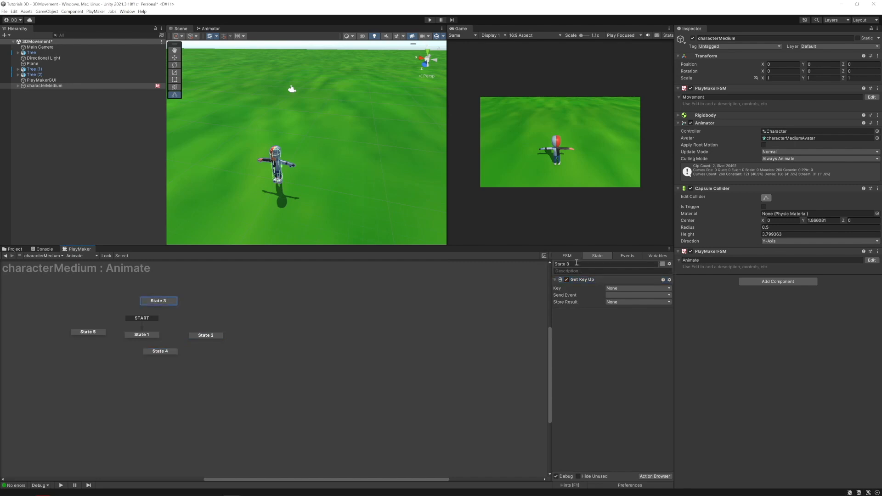
{"action": "type", "text": "Up"}
{"action": "left_click", "coordinate": [168, 351]}
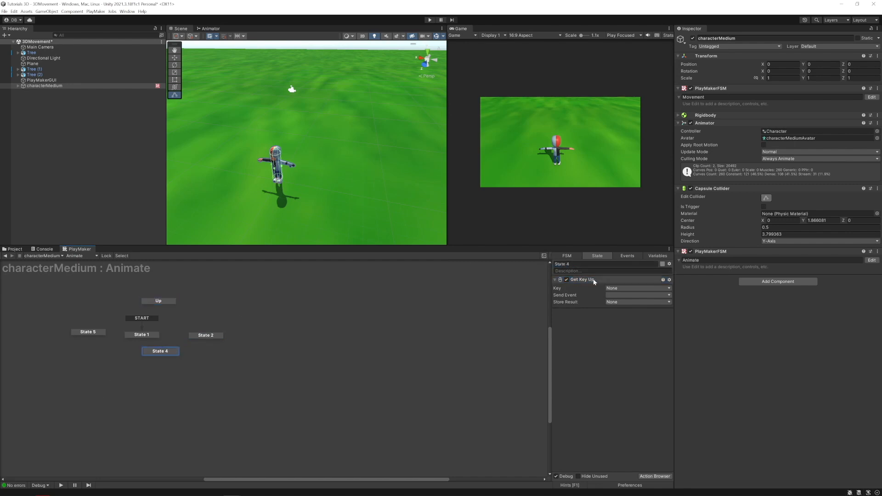
{"action": "type", "text": "Down"}
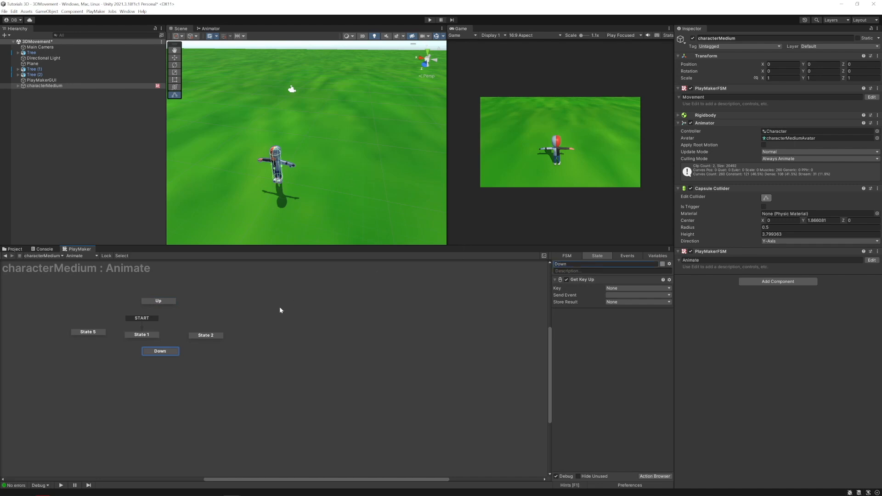
{"action": "left_click", "coordinate": [207, 337]}
{"action": "type", "text": "Right"}
{"action": "left_click", "coordinate": [94, 336]}
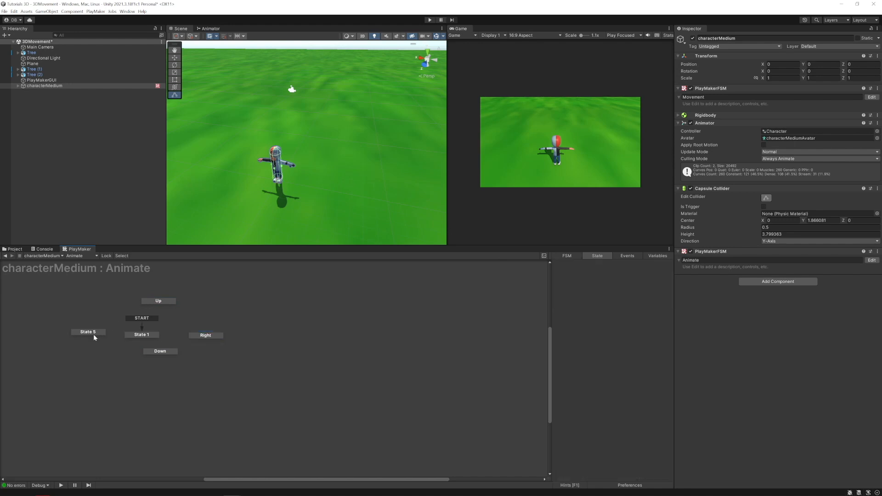
{"action": "left_click", "coordinate": [93, 333]}
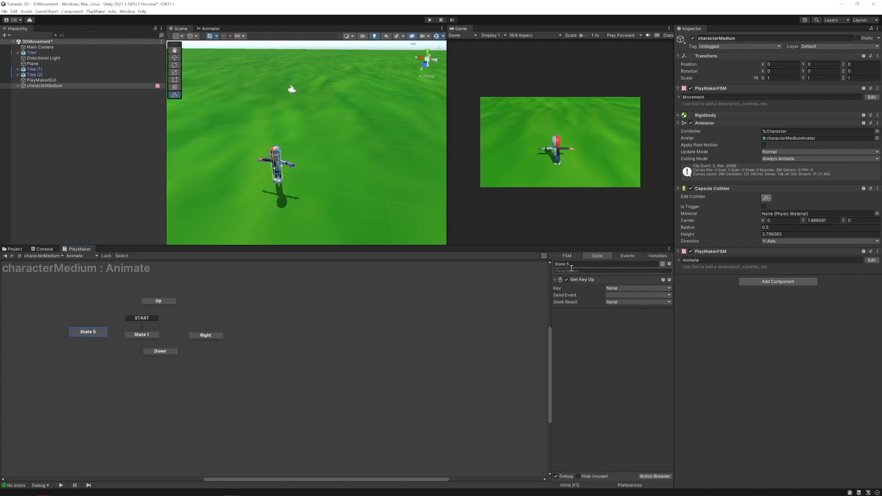
{"action": "left_click_drag", "start_coordinate": [579, 265], "coordinate": [484, 260]}
{"action": "type", "text": "Left"}
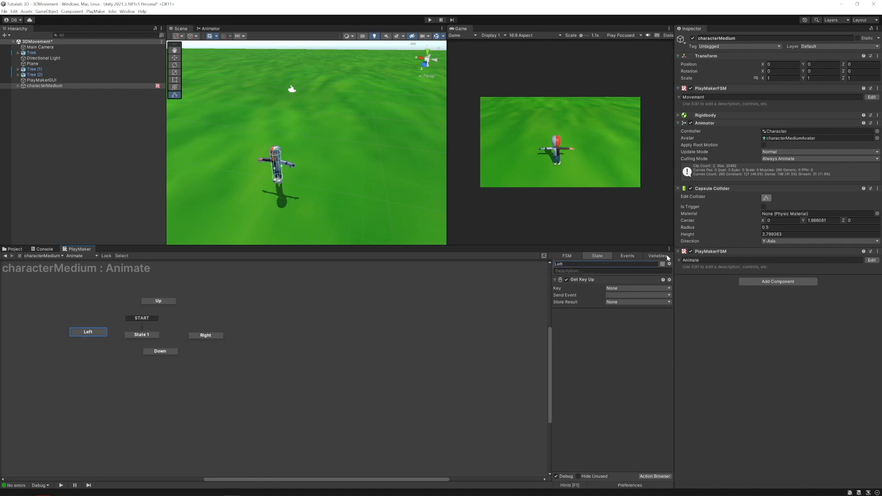
Step: Add four events named Up, Down, Left and Right to the Animate FSM
{"action": "left_click", "coordinate": [634, 256]}
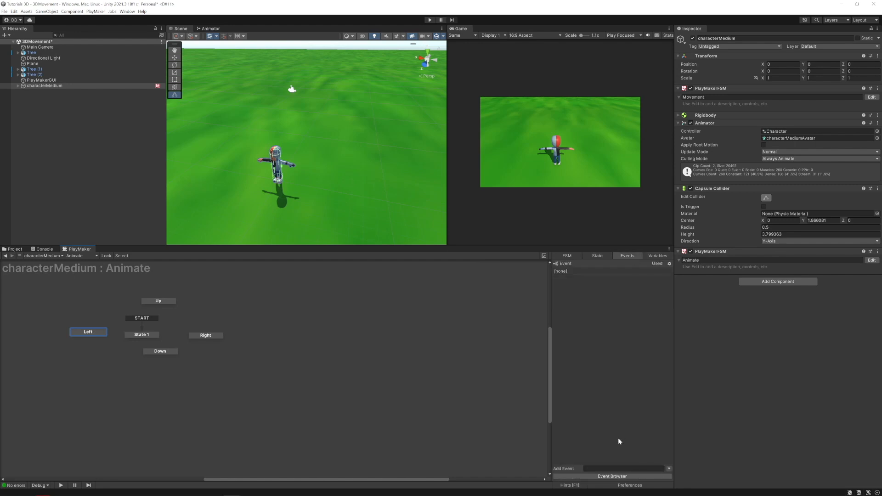
{"action": "left_click", "coordinate": [608, 469]}
{"action": "type", "text": "Up"}
{"action": "key", "text": "Return"}
{"action": "type", "text": "Down"}
{"action": "key", "text": "Return"}
{"action": "type", "text": "Left"}
{"action": "key", "text": "Return"}
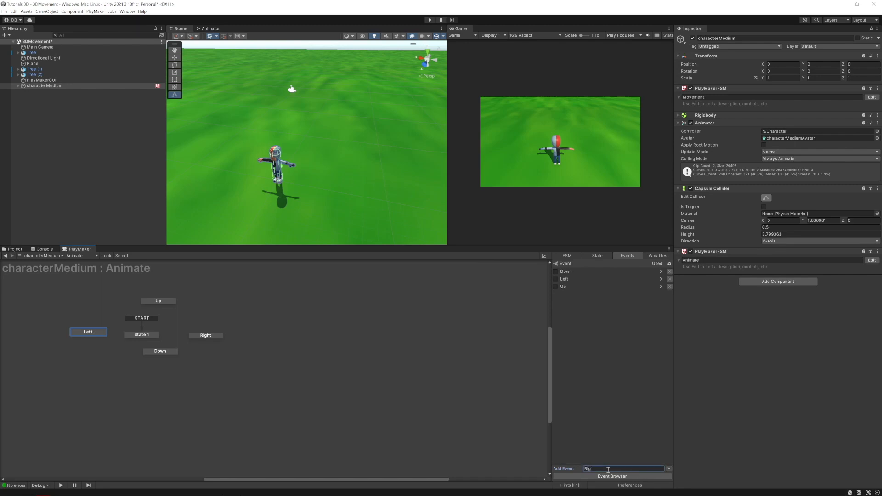
{"action": "key", "text": "Return"}
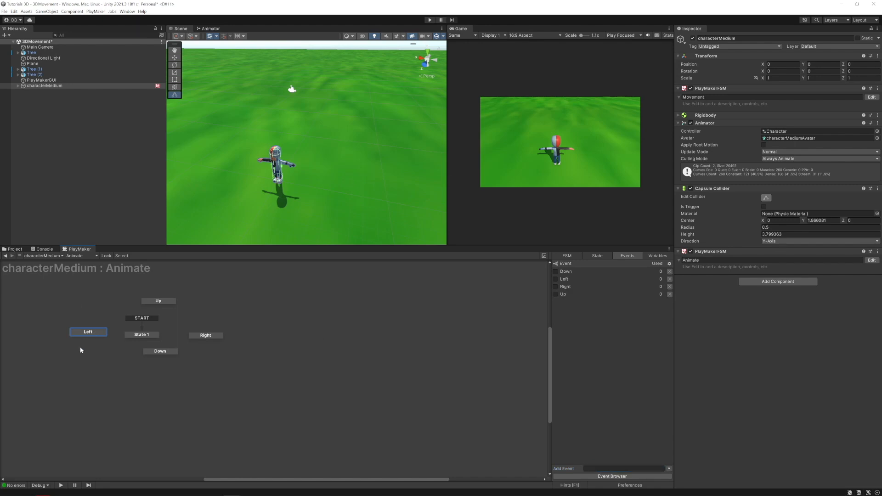
Step: Move the Down state lower to align under State 1, and rename State 1 as Idle
{"action": "left_click_drag", "start_coordinate": [158, 352], "coordinate": [147, 361]}
{"action": "left_click", "coordinate": [149, 335]}
{"action": "left_click", "coordinate": [566, 264]}
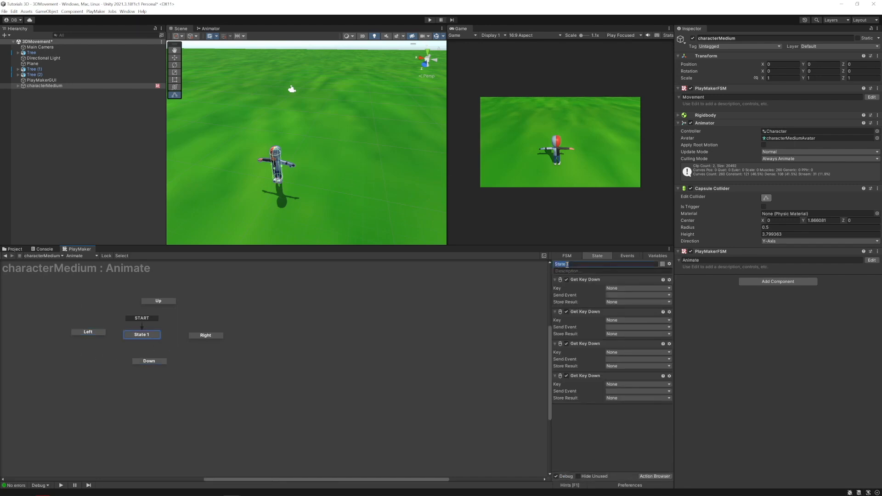
{"action": "type", "text": "idle"}
Step: Add Up and Down transitions to the Idle state
{"action": "right_click", "coordinate": [137, 331]}
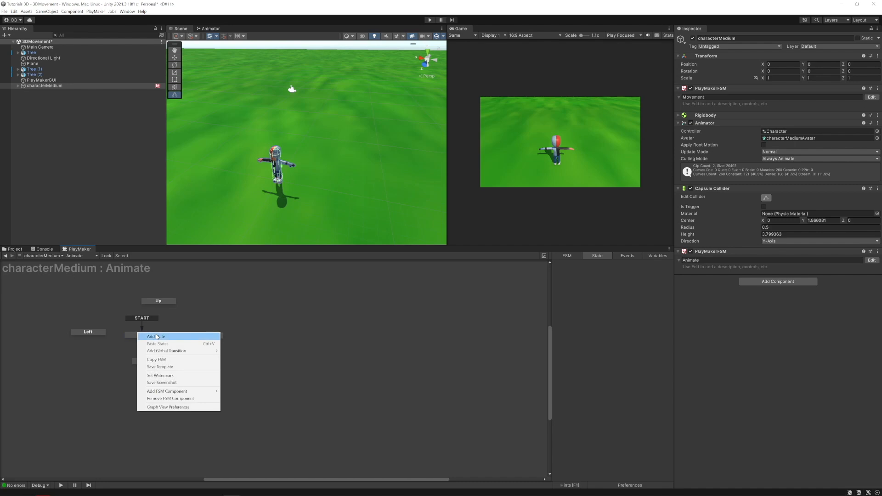
{"action": "left_click", "coordinate": [132, 334]}
{"action": "right_click", "coordinate": [132, 334]}
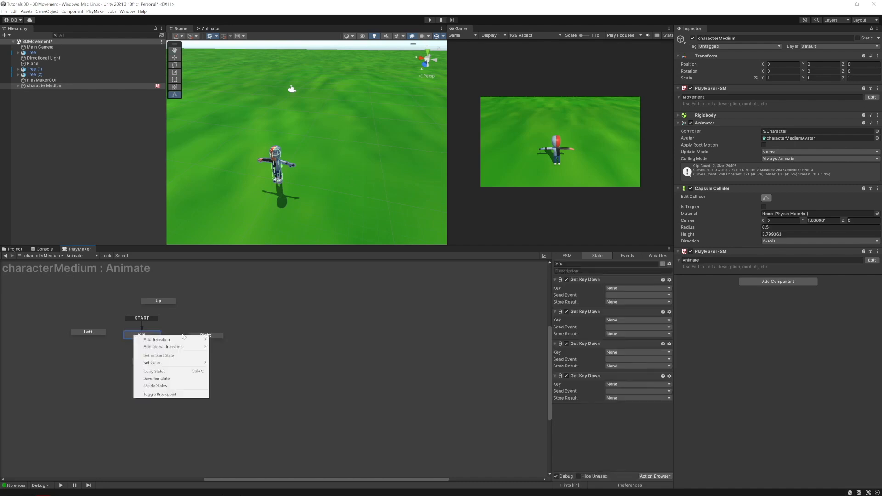
{"action": "mouse_move", "coordinate": [174, 339]}
{"action": "left_click", "coordinate": [242, 341]}
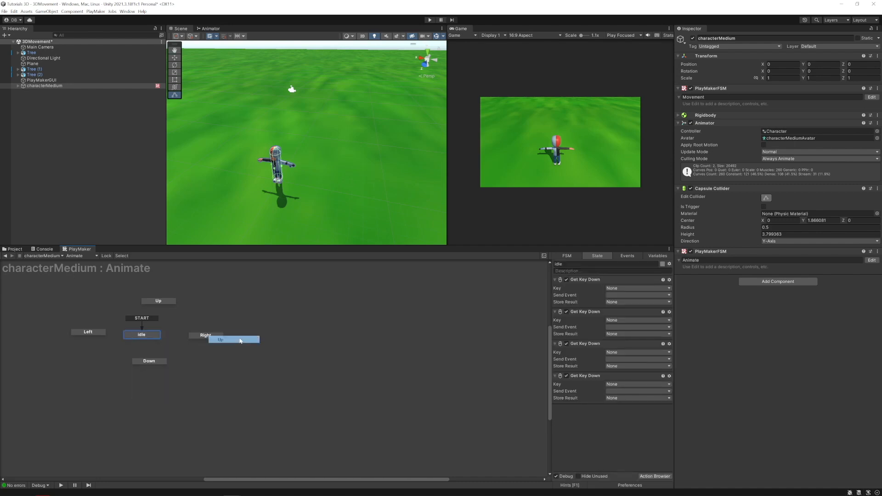
{"action": "right_click", "coordinate": [136, 332]}
{"action": "left_click", "coordinate": [225, 346]}
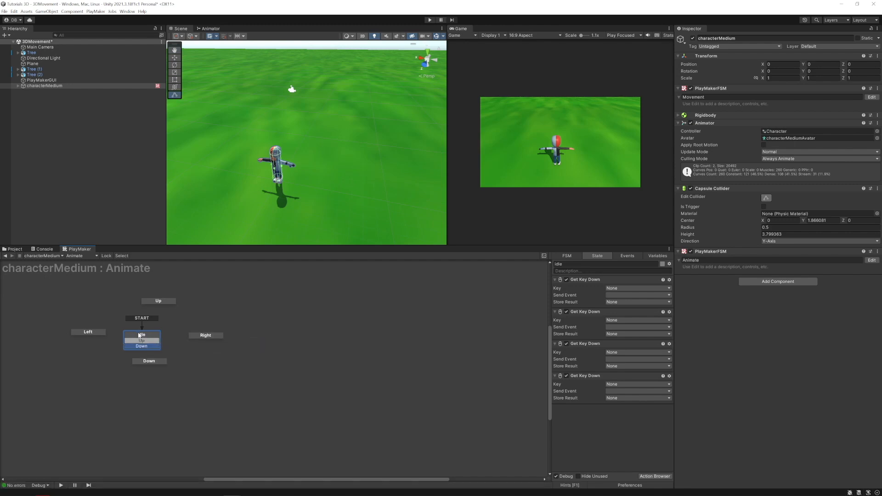
Step: Add Left and Right transitions to the Idle state, and move the Down state clear below it
{"action": "right_click", "coordinate": [141, 335]}
{"action": "mouse_move", "coordinate": [173, 339]}
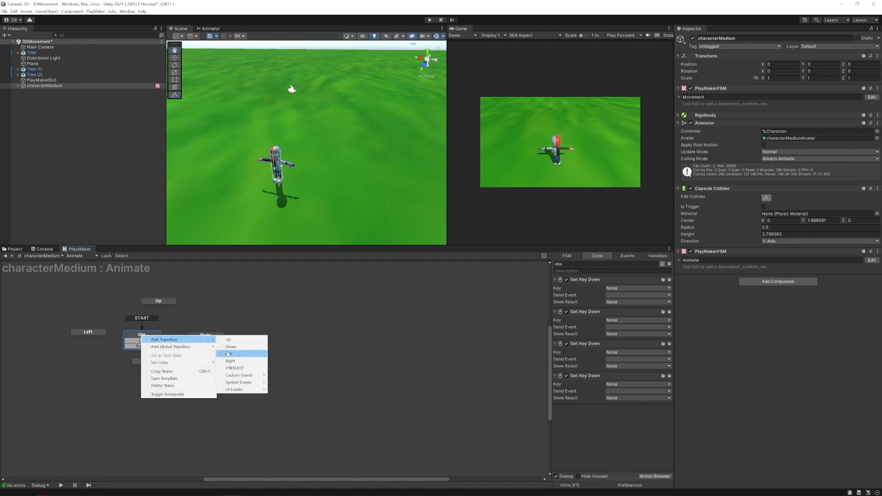
{"action": "left_click", "coordinate": [227, 354]}
{"action": "right_click", "coordinate": [146, 336]}
{"action": "mouse_move", "coordinate": [172, 338]}
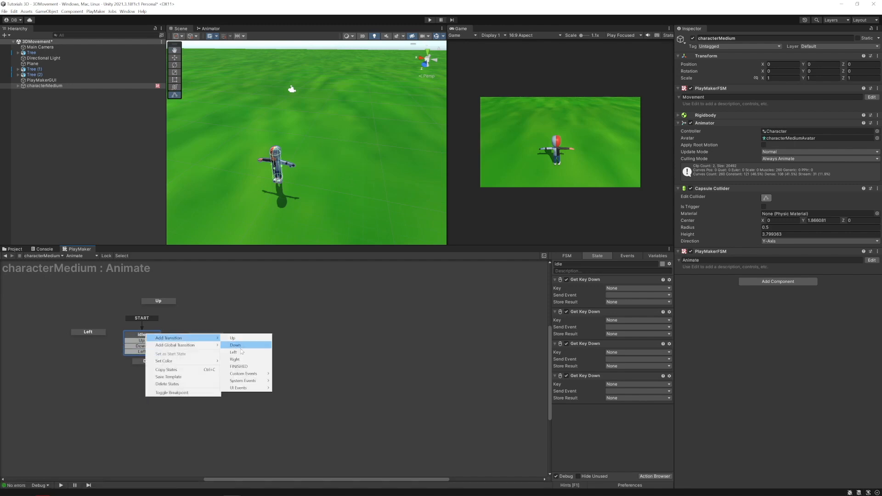
{"action": "left_click", "coordinate": [237, 359]}
{"action": "left_click_drag", "start_coordinate": [140, 361], "coordinate": [139, 372]}
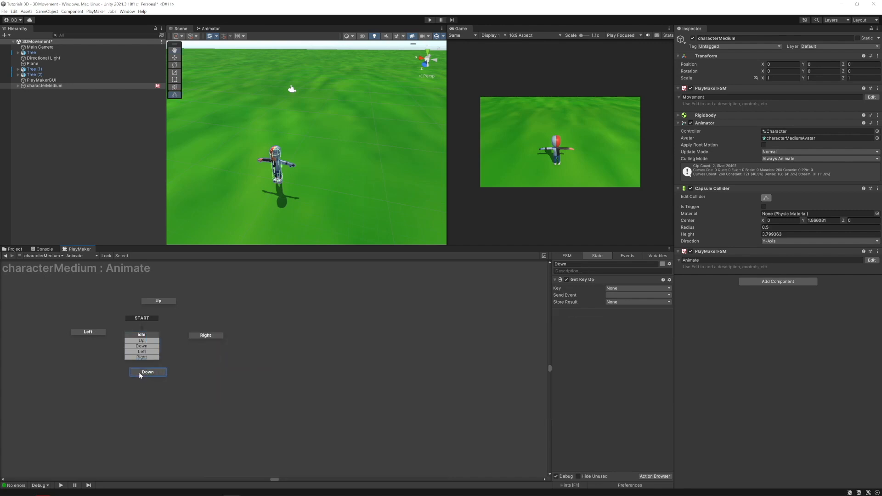
Step: Link Idle's Up transition to the Up state and add a FINISHED transition to the Up state
{"action": "left_click_drag", "start_coordinate": [142, 341], "coordinate": [168, 305]}
{"action": "left_click_drag", "start_coordinate": [144, 342], "coordinate": [169, 302]}
{"action": "right_click", "coordinate": [169, 302]}
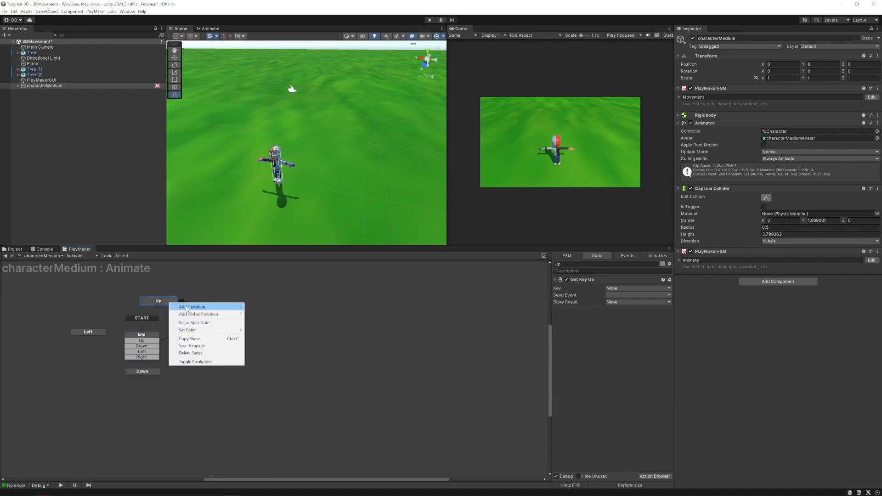
{"action": "mouse_move", "coordinate": [187, 309]}
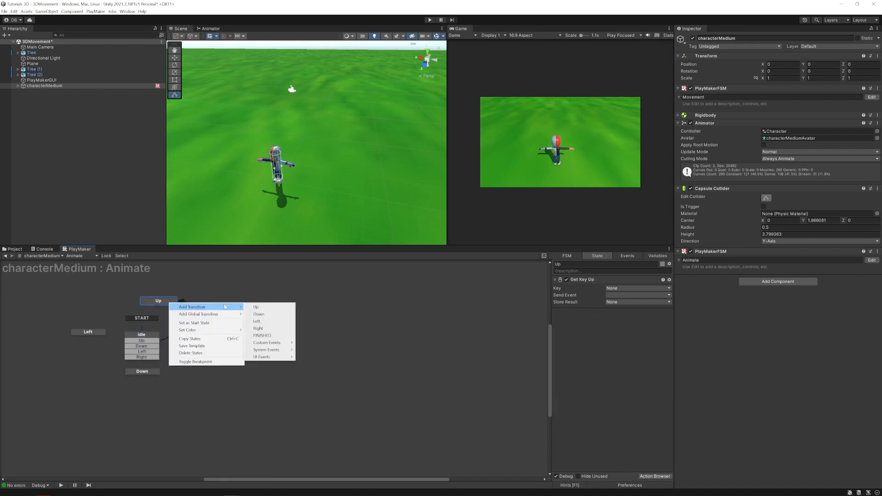
{"action": "left_click", "coordinate": [262, 335]}
Step: Link Idle's Left transition to the Down state and add a FINISHED transition to the Down state
{"action": "left_click_drag", "start_coordinate": [149, 352], "coordinate": [150, 371]}
{"action": "right_click", "coordinate": [149, 371]}
{"action": "mouse_move", "coordinate": [216, 377]}
{"action": "left_click", "coordinate": [244, 405]}
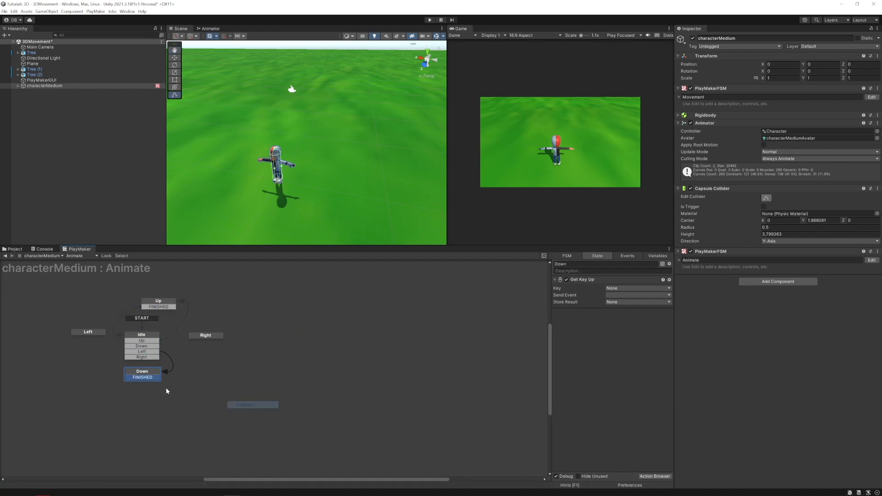
Step: Add a FINISHED transition from the Left state back to Idle, and link Idle's Left transition to the Left state
{"action": "right_click", "coordinate": [86, 332]}
{"action": "mouse_move", "coordinate": [138, 336]}
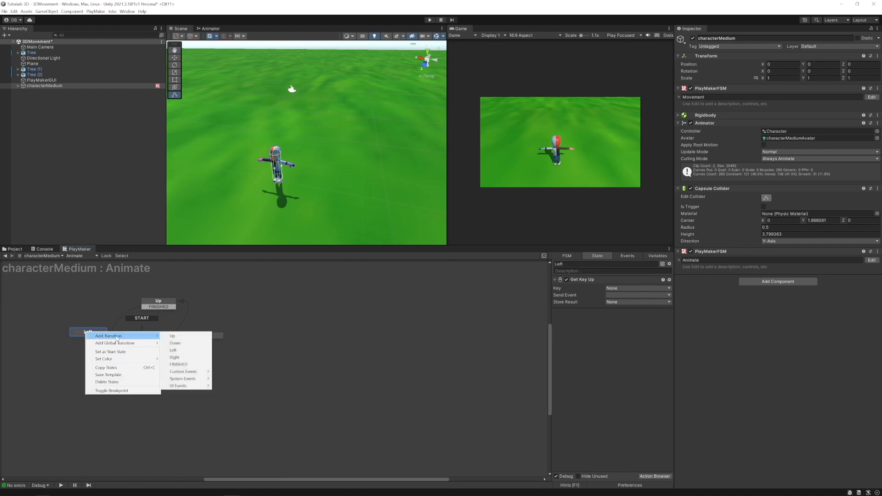
{"action": "left_click", "coordinate": [173, 364]}
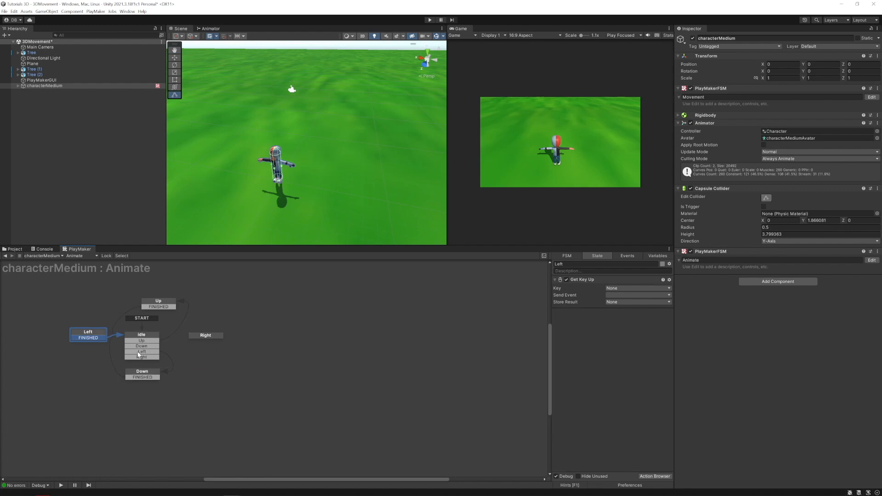
{"action": "left_click", "coordinate": [142, 352]}
Step: Link Idle's Right transition to the Right state and add a FINISHED transition to the Right state
{"action": "left_click_drag", "start_coordinate": [141, 357], "coordinate": [202, 336]}
{"action": "right_click", "coordinate": [202, 337]}
{"action": "mouse_move", "coordinate": [257, 339]}
{"action": "left_click", "coordinate": [294, 370]}
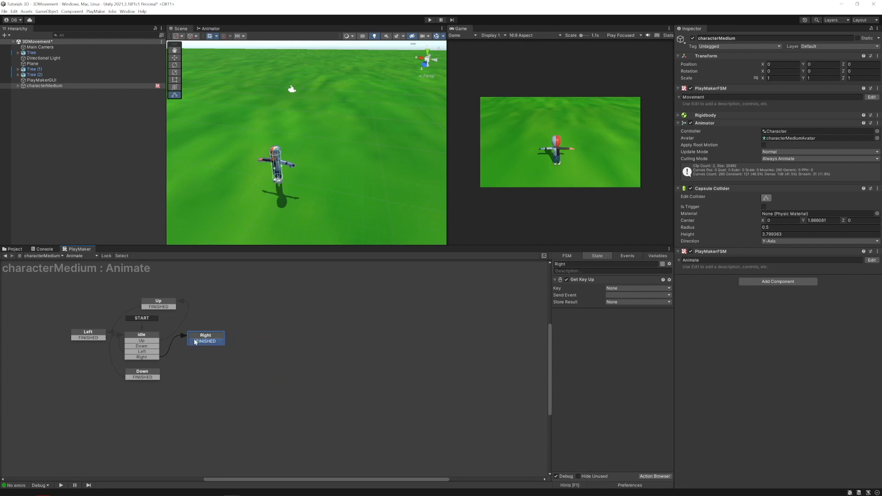
Step: Link Right's FINISHED transition back to Idle, and move the Right and Up states farther from Idle, with Up directly above it
{"action": "left_click_drag", "start_coordinate": [149, 335], "coordinate": [150, 336]}
{"action": "left_click_drag", "start_coordinate": [220, 335], "coordinate": [233, 347]}
{"action": "left_click_drag", "start_coordinate": [171, 305], "coordinate": [155, 293]}
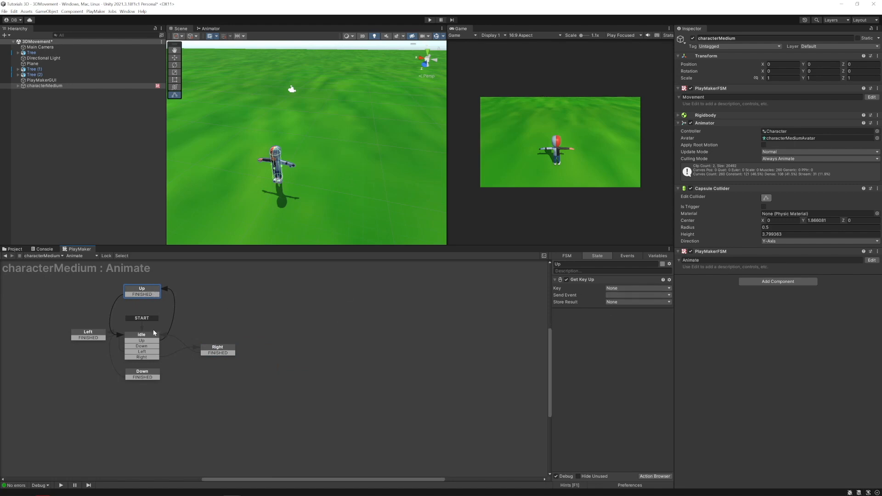
Step: Set Idle's first Get Key Down action to Up Arrow sending Up, and the second to Down Arrow sending Down
{"action": "left_click", "coordinate": [142, 338]}
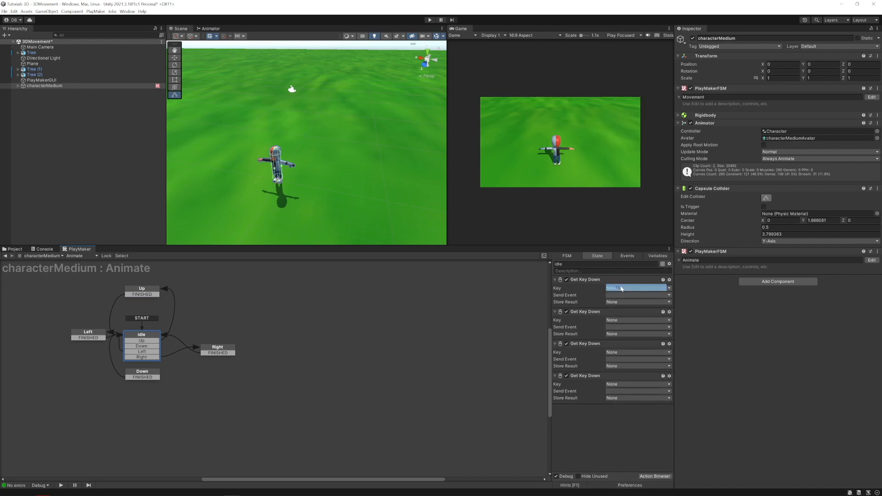
{"action": "left_click", "coordinate": [621, 287]}
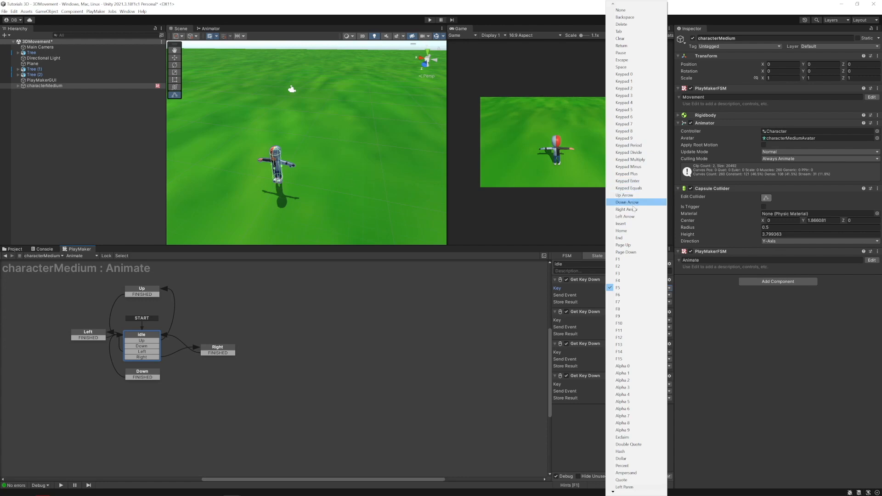
{"action": "left_click", "coordinate": [625, 195]}
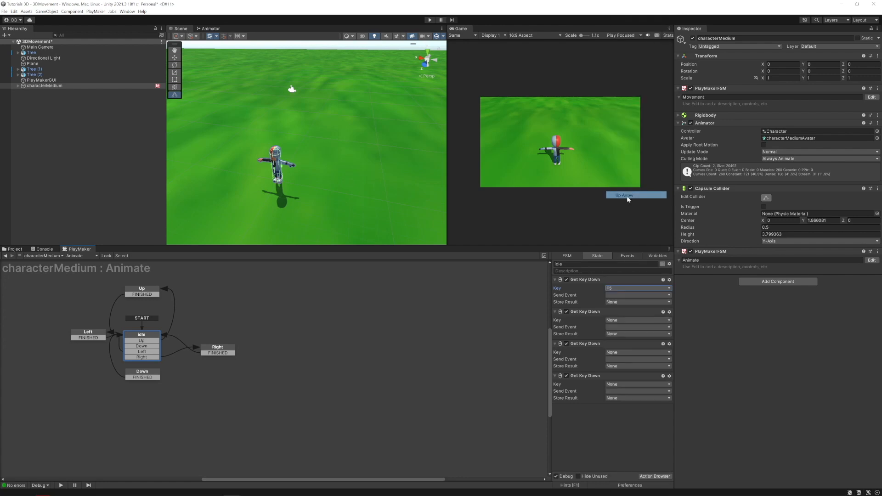
{"action": "left_click", "coordinate": [619, 296]}
{"action": "left_click", "coordinate": [607, 308]}
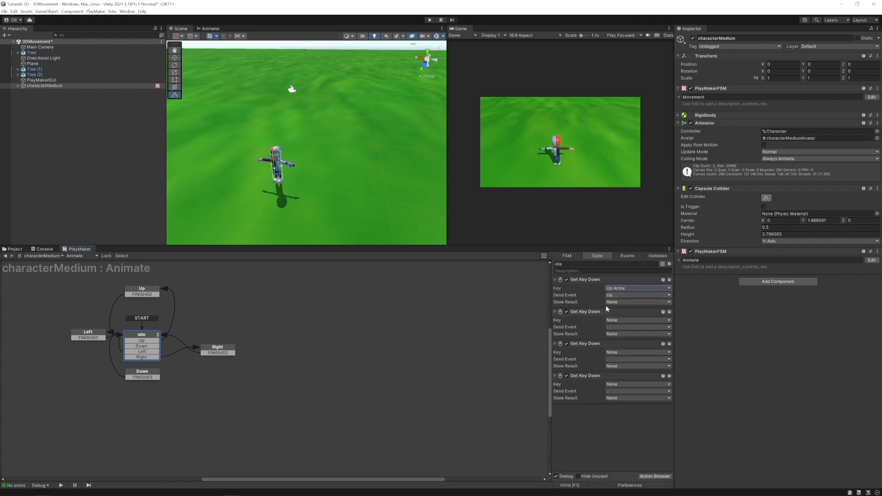
{"action": "left_click", "coordinate": [624, 320]}
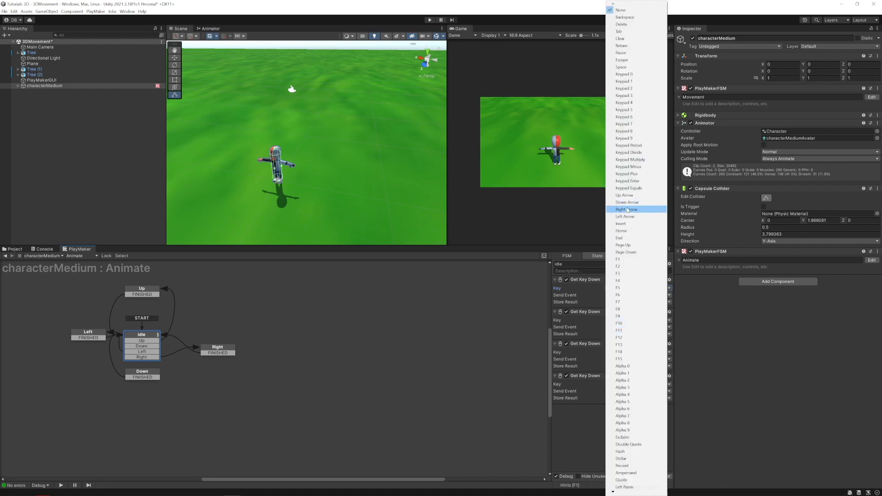
{"action": "left_click", "coordinate": [626, 202]}
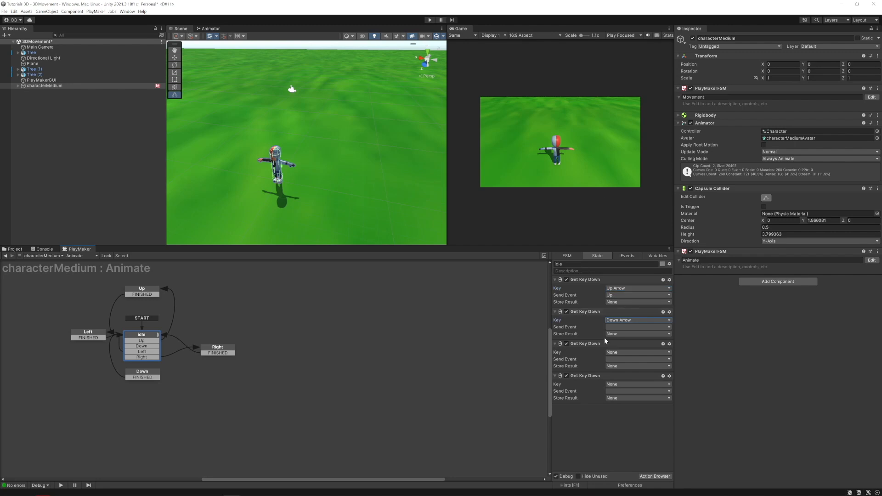
{"action": "left_click", "coordinate": [616, 327]}
{"action": "left_click", "coordinate": [619, 349]}
Step: Set Idle's third Get Key Down action to Left Arrow sending Left, and the fourth to Right Arrow sending Right
{"action": "left_click", "coordinate": [621, 352]}
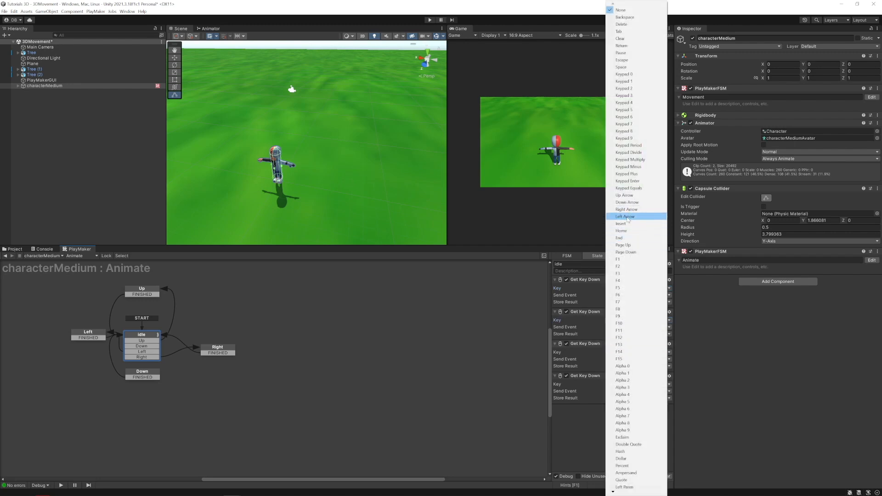
{"action": "left_click", "coordinate": [624, 216]}
{"action": "left_click", "coordinate": [622, 359]}
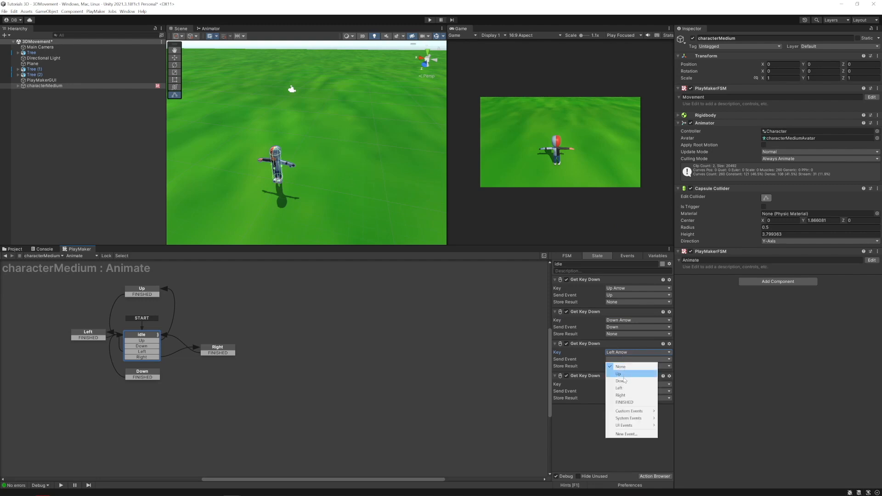
{"action": "left_click", "coordinate": [620, 389]}
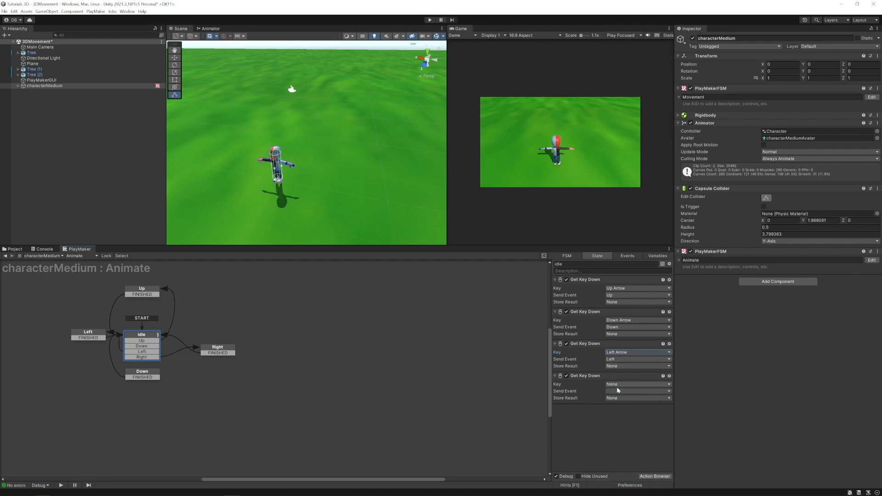
{"action": "left_click", "coordinate": [618, 385]}
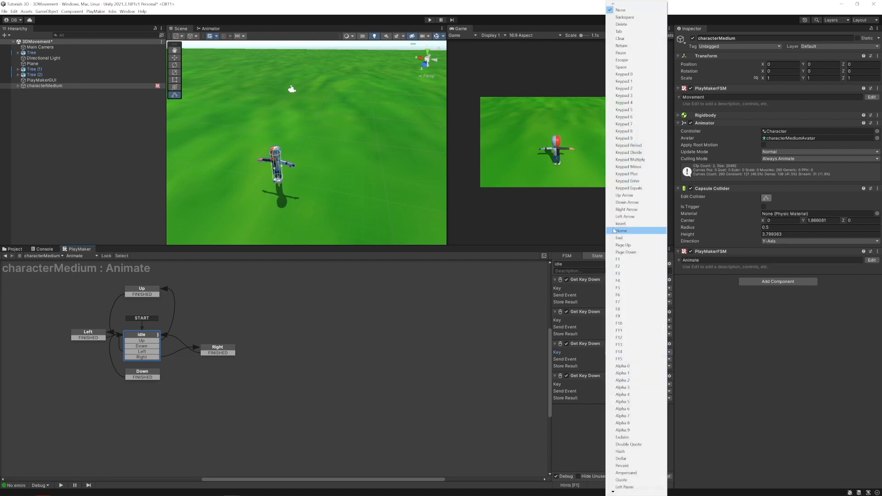
{"action": "left_click", "coordinate": [624, 209]}
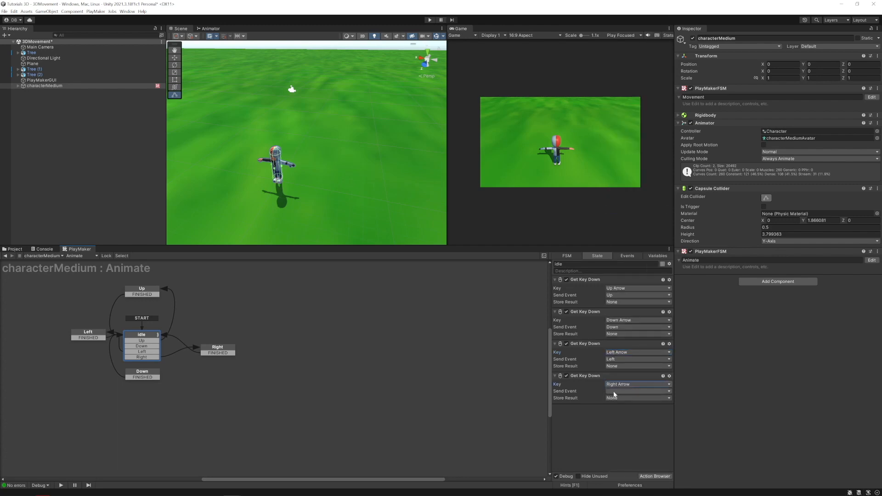
{"action": "left_click", "coordinate": [615, 390]}
{"action": "left_click", "coordinate": [621, 427]}
Step: Set the Right state's Get Key Up action to the Right Arrow key, sending the FINISHED event
{"action": "left_click", "coordinate": [143, 292]}
{"action": "left_click", "coordinate": [152, 337]}
{"action": "left_click", "coordinate": [217, 347]}
{"action": "left_click", "coordinate": [664, 288]}
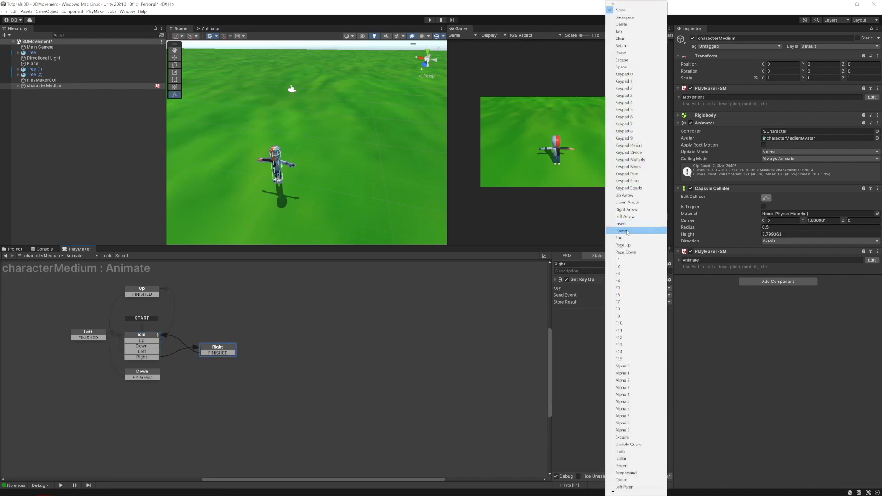
{"action": "left_click", "coordinate": [619, 209]}
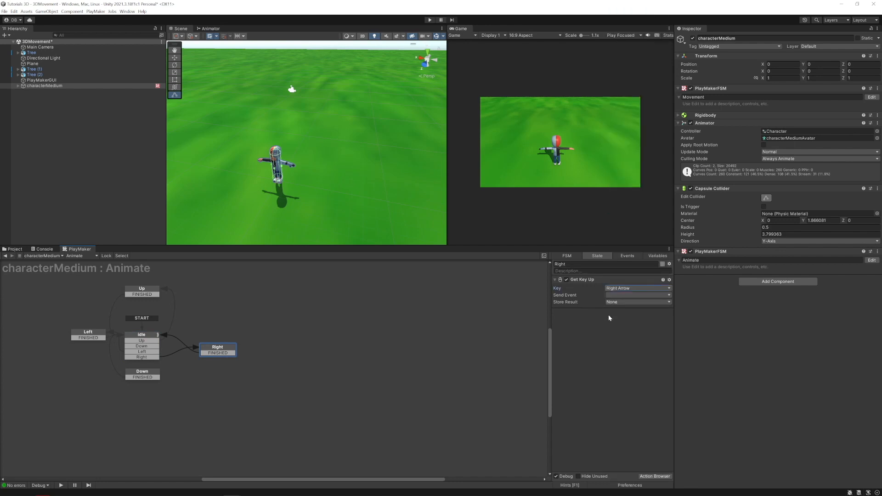
{"action": "left_click", "coordinate": [637, 295]}
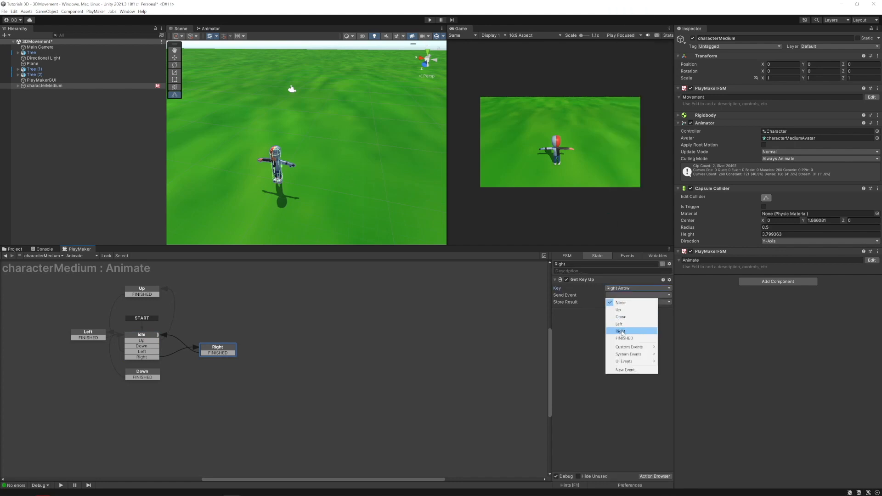
{"action": "left_click", "coordinate": [629, 337]}
Step: Set the Down state's Get Key Up action to the Down Arrow key, sending the FINISHED event
{"action": "left_click", "coordinate": [149, 376]}
{"action": "left_click", "coordinate": [634, 288]}
{"action": "left_click", "coordinate": [627, 288]}
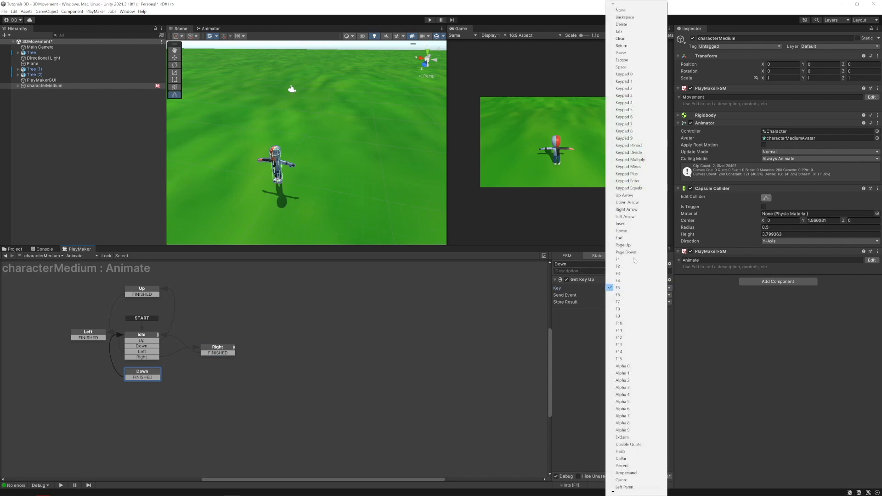
{"action": "left_click", "coordinate": [627, 202]}
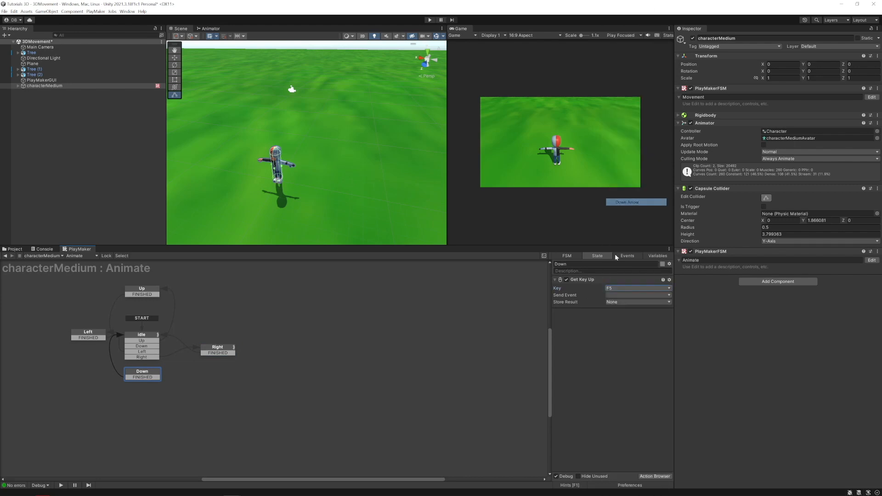
{"action": "left_click", "coordinate": [612, 295]}
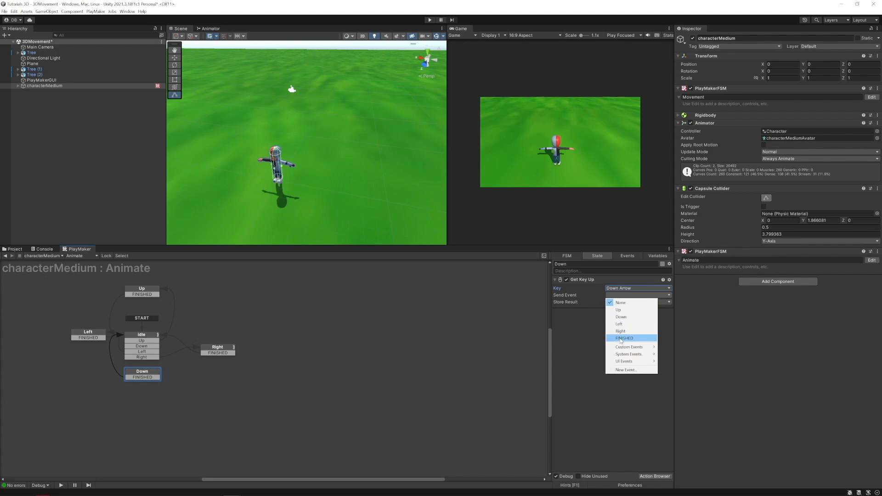
{"action": "left_click", "coordinate": [624, 338]}
Step: Set the Left state's Get Key Up action to the Left Arrow key, sending the FINISHED event
{"action": "left_click", "coordinate": [95, 334]}
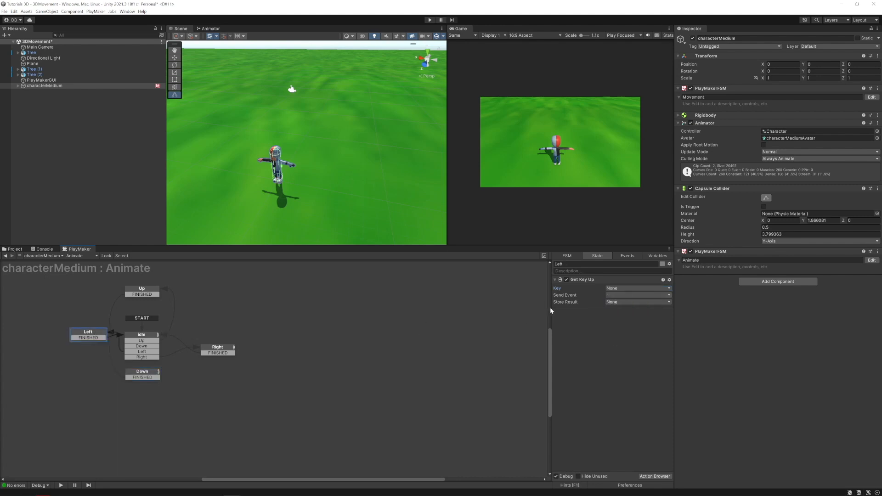
{"action": "left_click", "coordinate": [635, 290]}
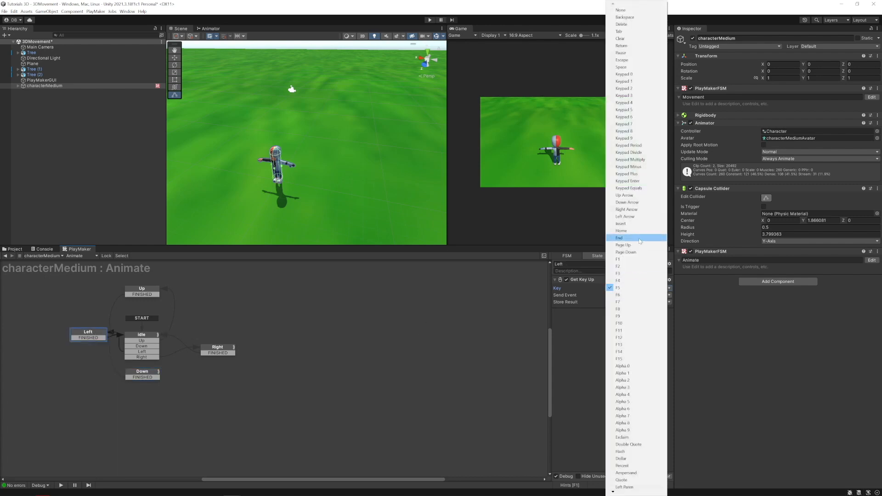
{"action": "left_click", "coordinate": [624, 217]}
{"action": "left_click", "coordinate": [618, 290]}
{"action": "left_click", "coordinate": [618, 295]}
{"action": "left_click", "coordinate": [615, 289]}
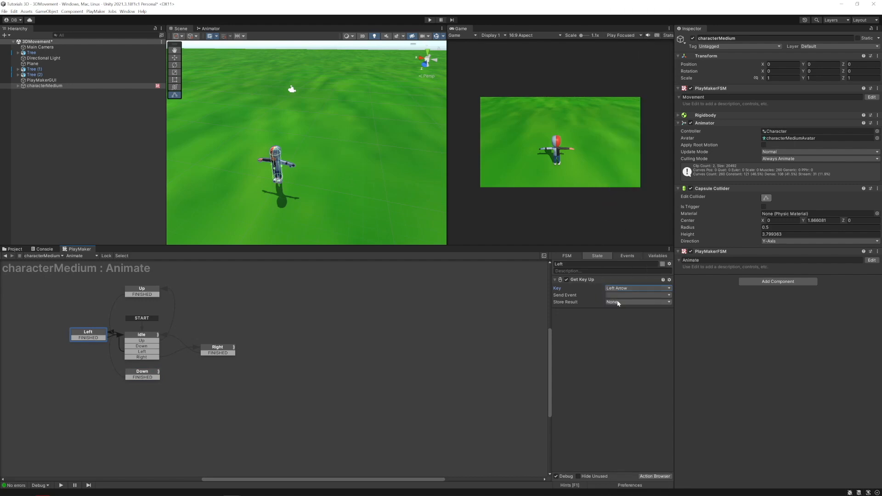
{"action": "left_click", "coordinate": [620, 295]}
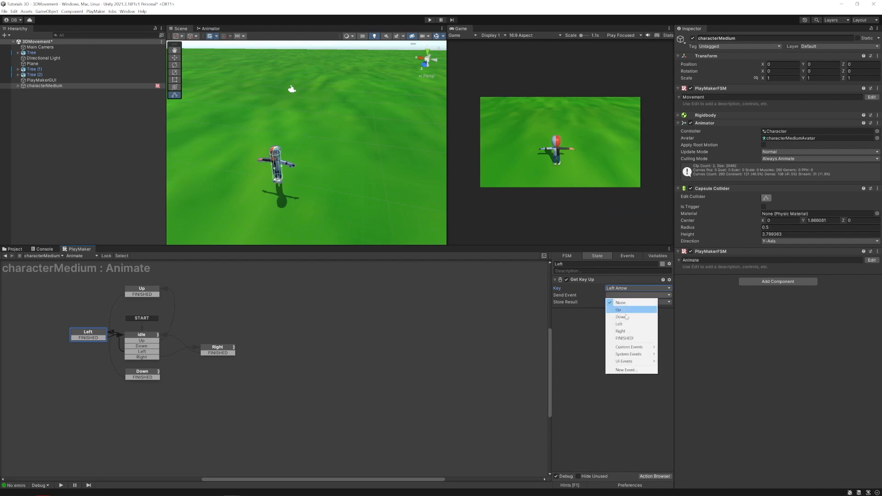
{"action": "left_click", "coordinate": [623, 338]}
Step: Set the Up state's Get Key Up action to the Up Arrow key, sending the FINISHED event
{"action": "left_click", "coordinate": [142, 290]}
{"action": "left_click", "coordinate": [625, 288]}
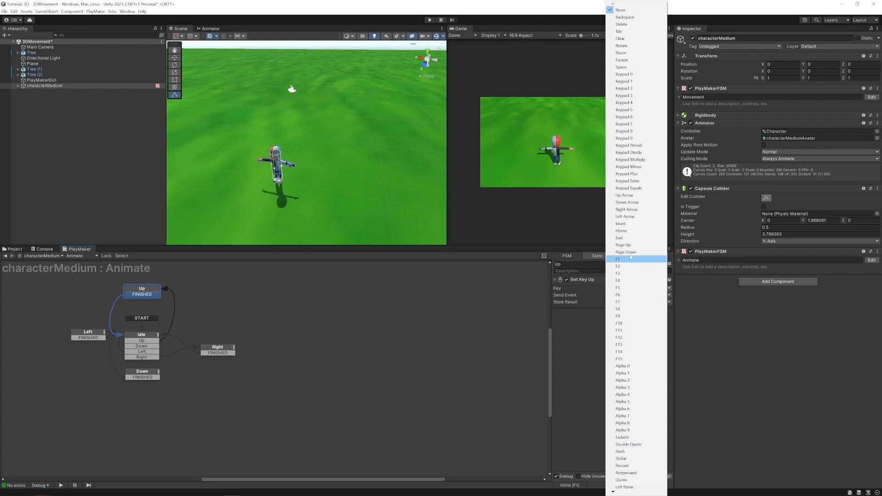
{"action": "left_click", "coordinate": [624, 196]}
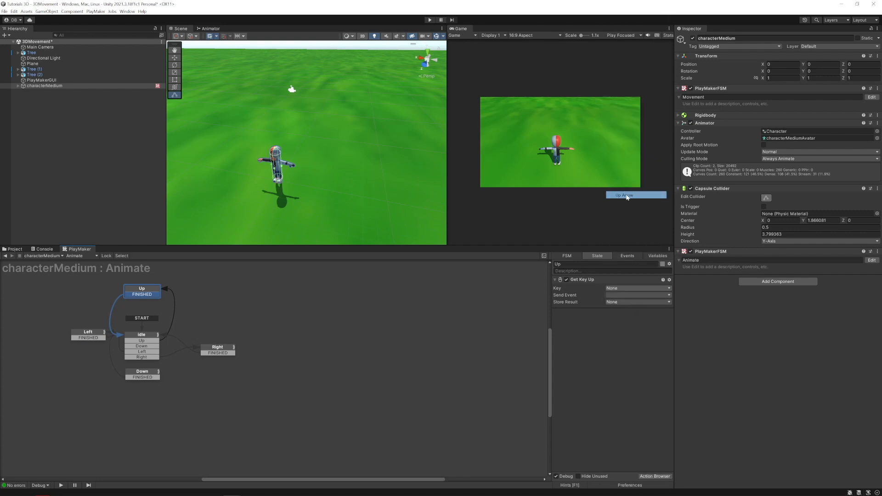
{"action": "left_click", "coordinate": [622, 295]}
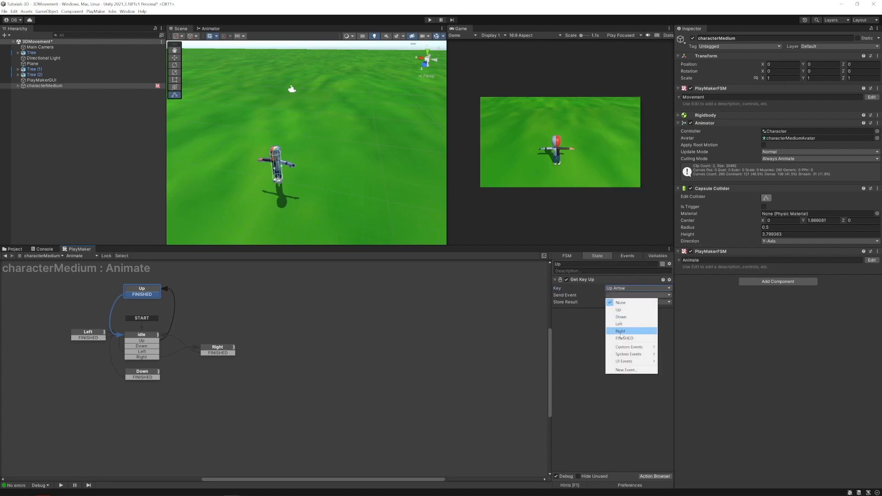
{"action": "left_click", "coordinate": [625, 338]}
Step: Find the Set Rotation action and add it to the Right state
{"action": "left_click", "coordinate": [227, 348]}
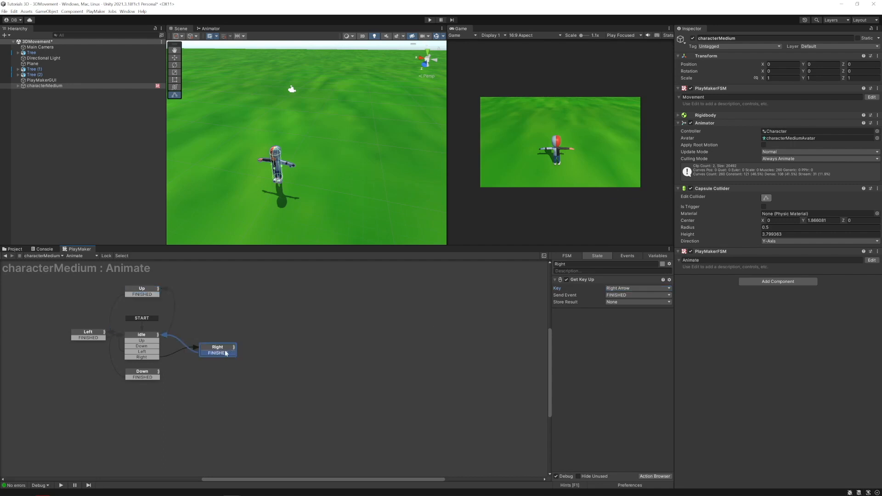
{"action": "left_click", "coordinate": [654, 476]}
{"action": "type", "text": "set rot"}
{"action": "key", "text": "Down"}
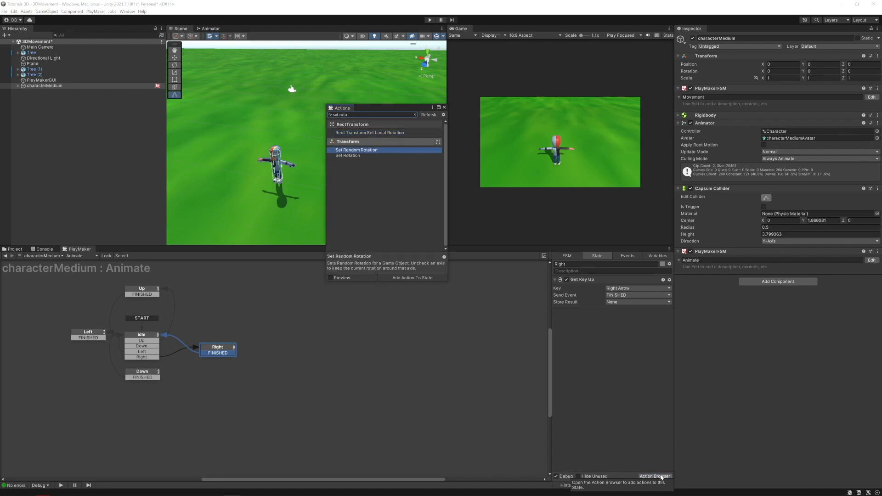
{"action": "key", "text": "Down"}
{"action": "key", "text": "Return"}
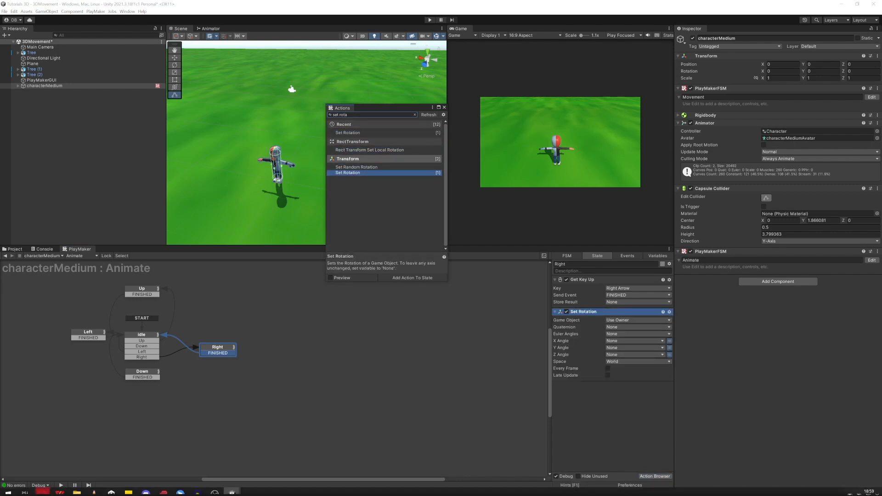
Step: Add a Set Rotation action to the Down, Up and Left states, and close the action browser
{"action": "left_click", "coordinate": [140, 372]}
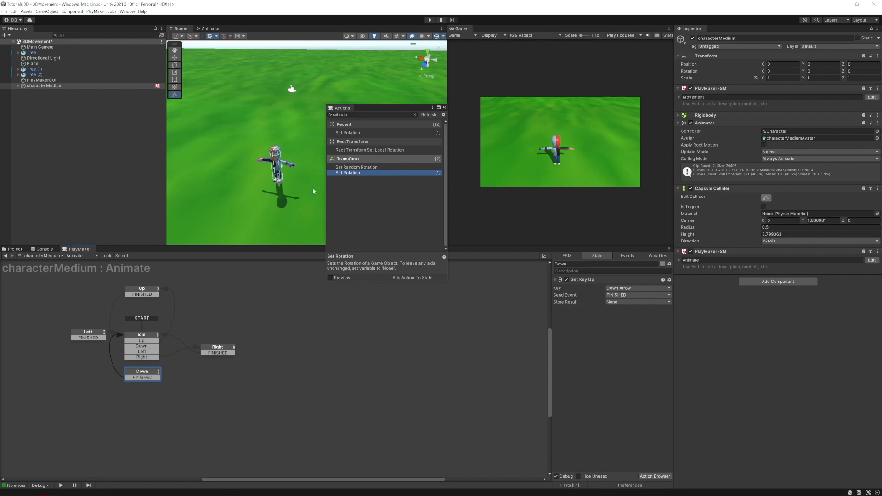
{"action": "double_click", "coordinate": [366, 175]}
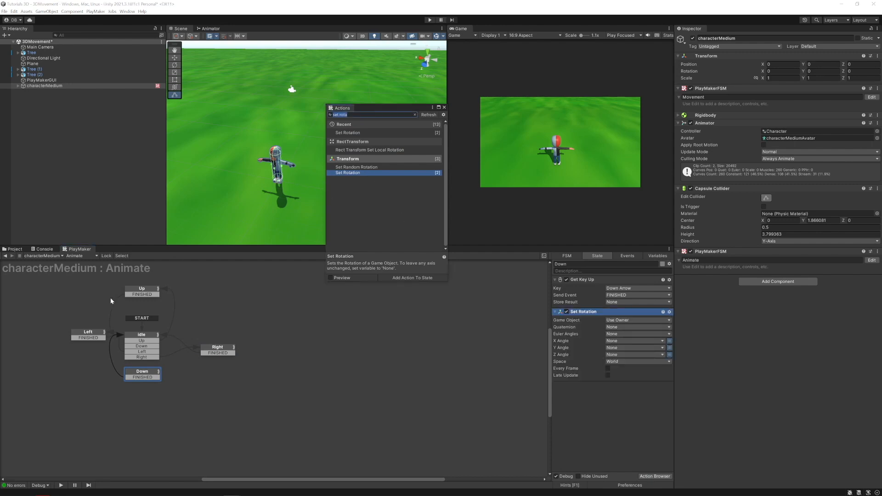
{"action": "left_click", "coordinate": [128, 288]}
{"action": "double_click", "coordinate": [361, 173]}
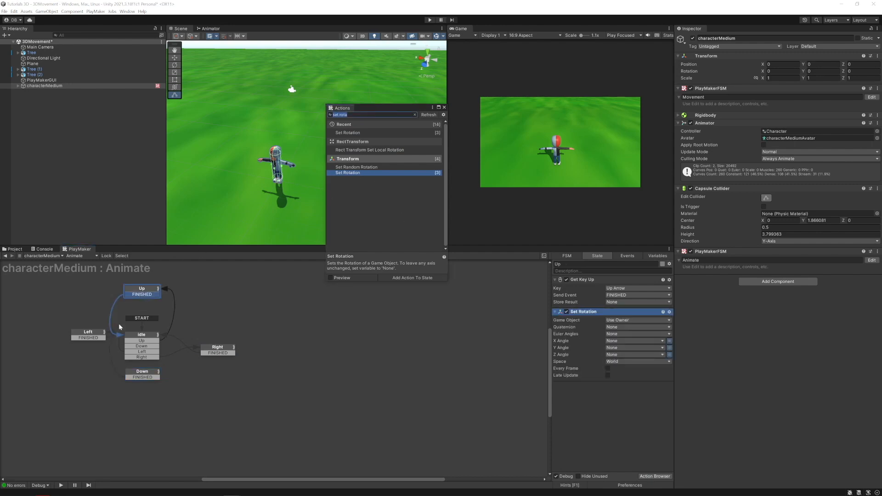
{"action": "left_click", "coordinate": [94, 336]}
{"action": "double_click", "coordinate": [361, 173]}
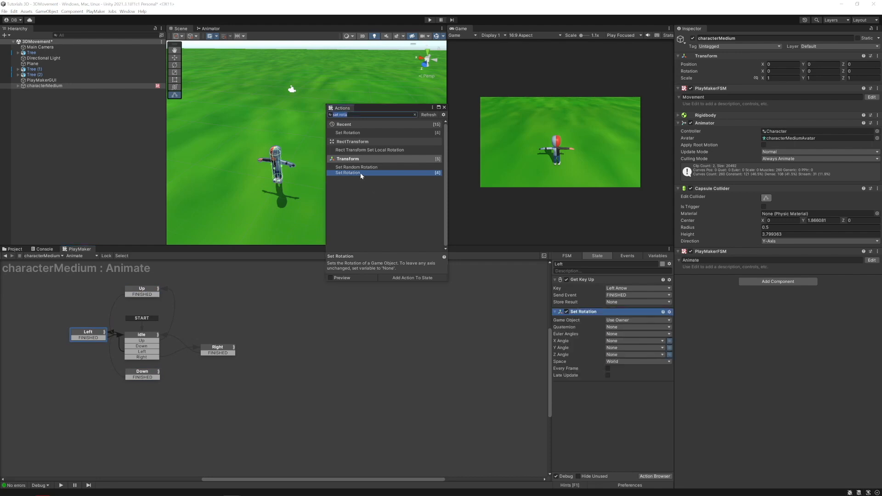
{"action": "left_click", "coordinate": [444, 107]}
Step: Move Set Rotation above Get Key Up in the Left, Up, Right and Down states
{"action": "left_click_drag", "start_coordinate": [591, 312], "coordinate": [595, 280]}
{"action": "left_click", "coordinate": [148, 295]}
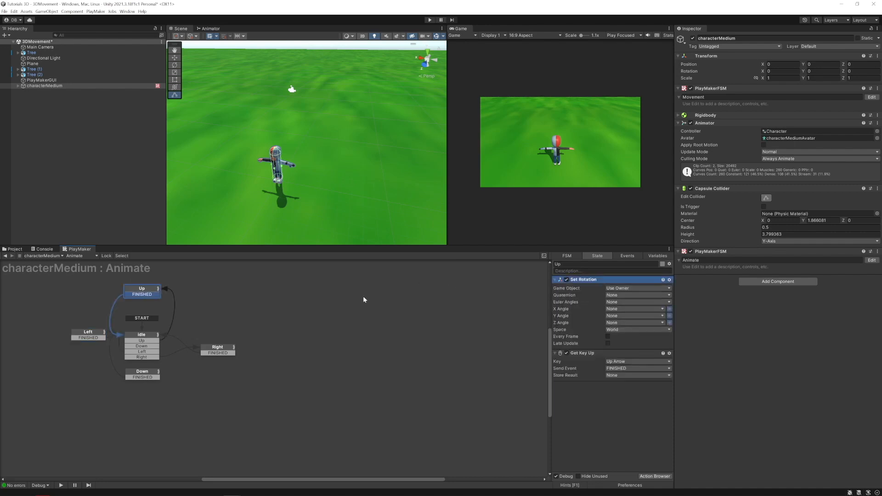
{"action": "left_click", "coordinate": [222, 346]}
{"action": "left_click_drag", "start_coordinate": [583, 312], "coordinate": [584, 288]}
{"action": "left_click", "coordinate": [133, 373]}
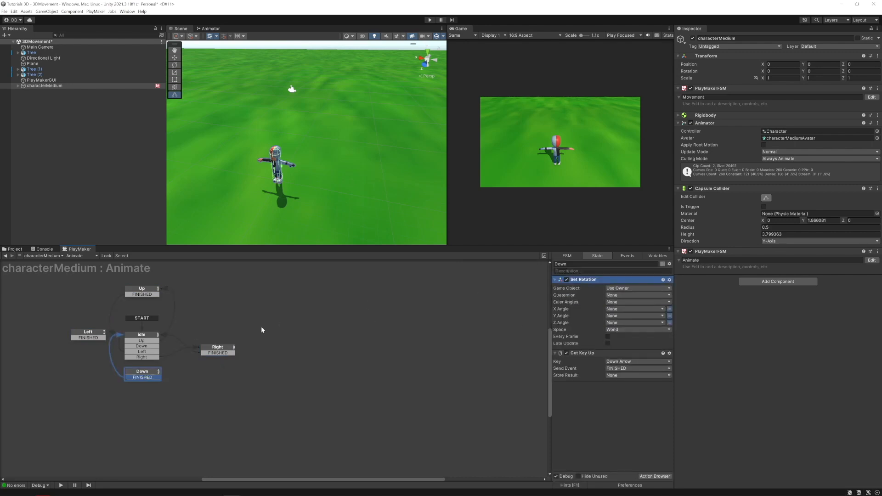
Step: Switch Set Rotation's Y Angle to a direct value in the Up, Down and Right states, entering 180 for Down
{"action": "left_click", "coordinate": [140, 294]}
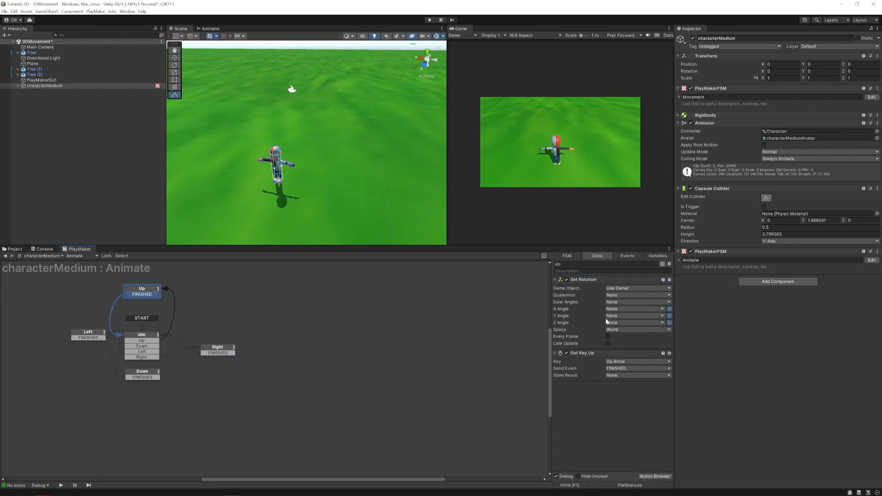
{"action": "left_click", "coordinate": [669, 316]}
{"action": "left_click", "coordinate": [152, 374]}
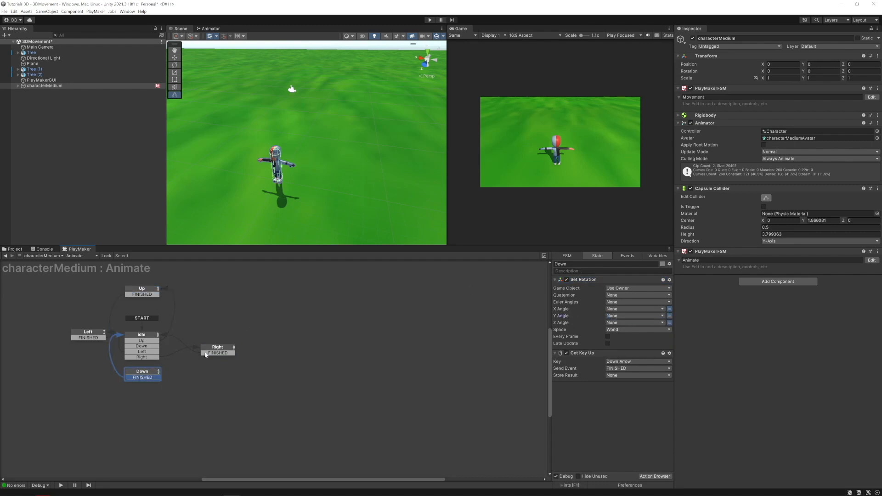
{"action": "left_click", "coordinate": [669, 315]}
{"action": "type", "text": "180"}
{"action": "left_click", "coordinate": [215, 352]}
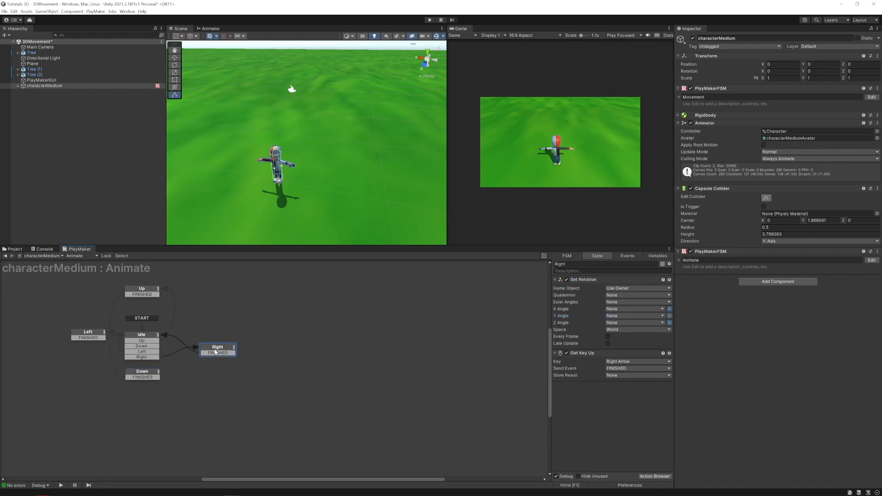
{"action": "left_click", "coordinate": [669, 315]}
Step: Try Y rotations of 90, -90, 220 and 280 on characterMedium's Transform, and reset the rotation to 0
{"action": "left_click", "coordinate": [820, 71]}
{"action": "type", "text": "90"}
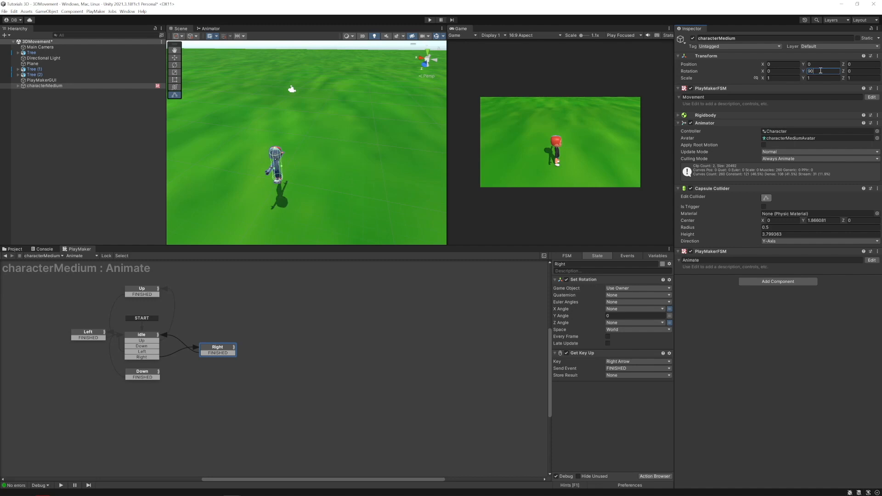
{"action": "type", "text": "-"}
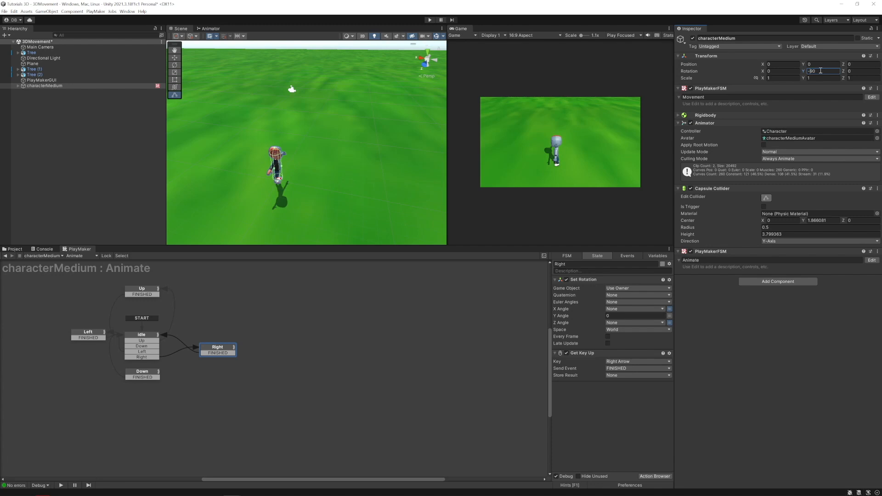
{"action": "key", "text": "BackSpace"}
{"action": "type", "text": "220"}
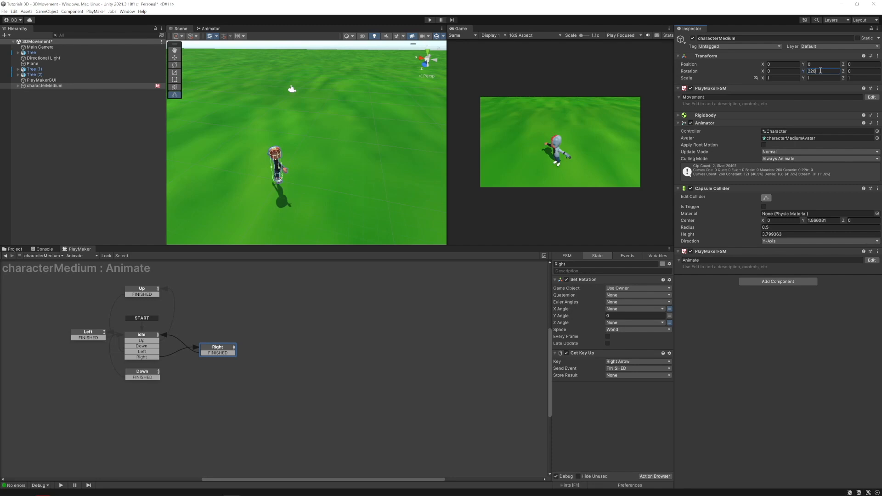
{"action": "key", "text": "BackSpace"}
{"action": "key", "text": "BackSpace"}
{"action": "key", "text": "BackSpace"}
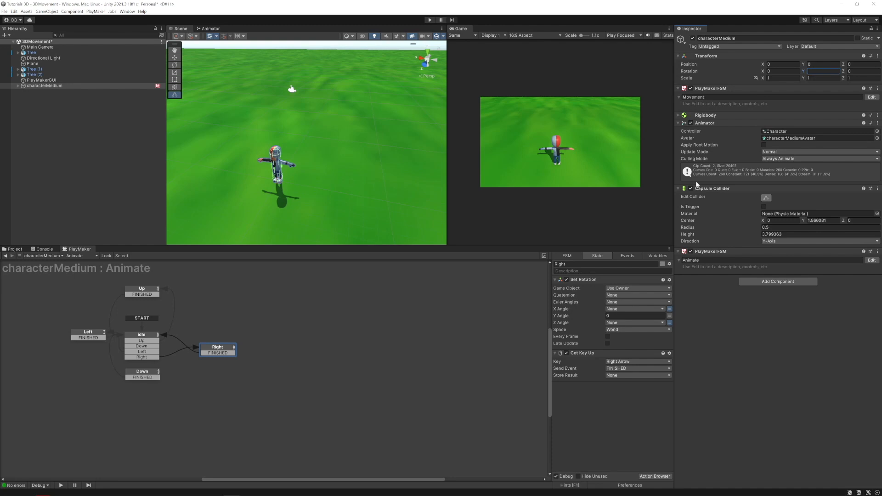
{"action": "type", "text": "280"}
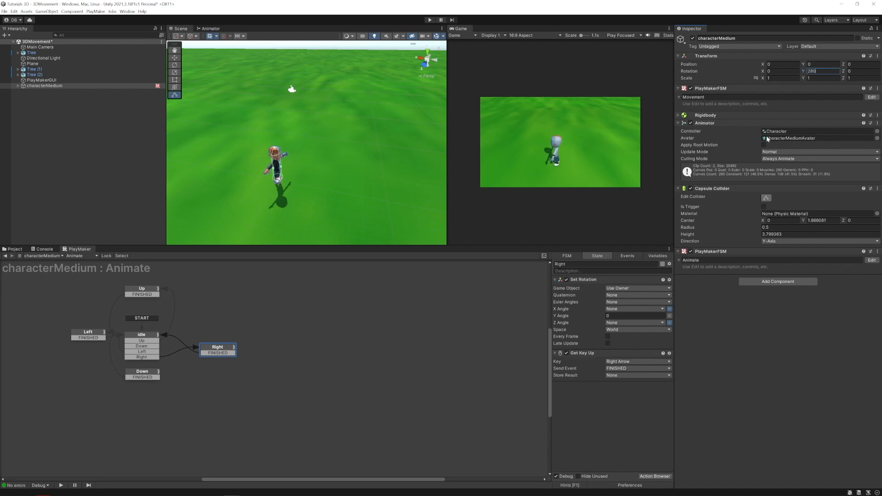
{"action": "left_click_drag", "start_coordinate": [827, 72], "coordinate": [735, 72]}
{"action": "type", "text": "0"}
Step: Set Set Rotation's Y Angle to 90 in the Right state and to 280 in the Left state
{"action": "left_click", "coordinate": [639, 317]}
{"action": "type", "text": "90"}
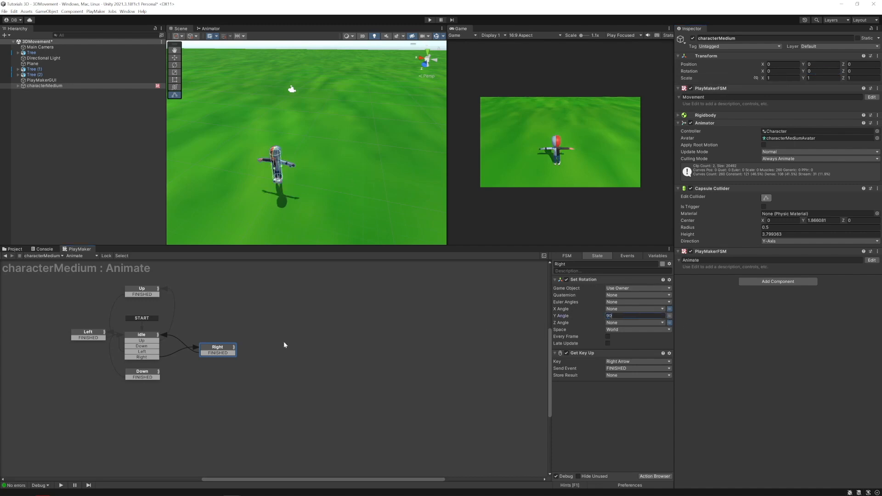
{"action": "left_click", "coordinate": [138, 375]}
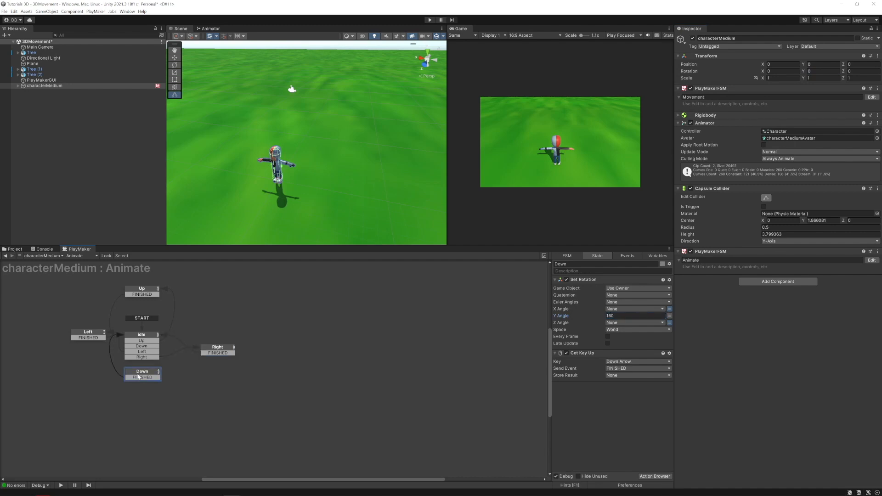
{"action": "left_click", "coordinate": [74, 336]}
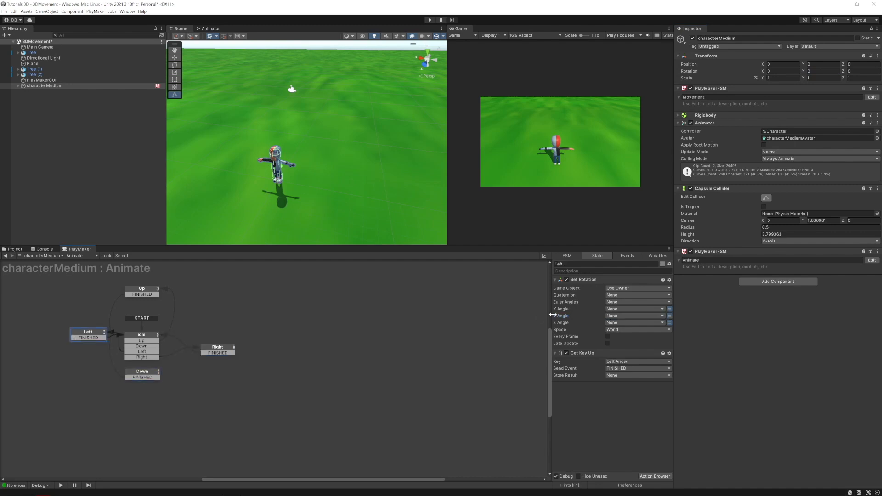
{"action": "left_click", "coordinate": [670, 316]}
{"action": "left_click", "coordinate": [654, 316]}
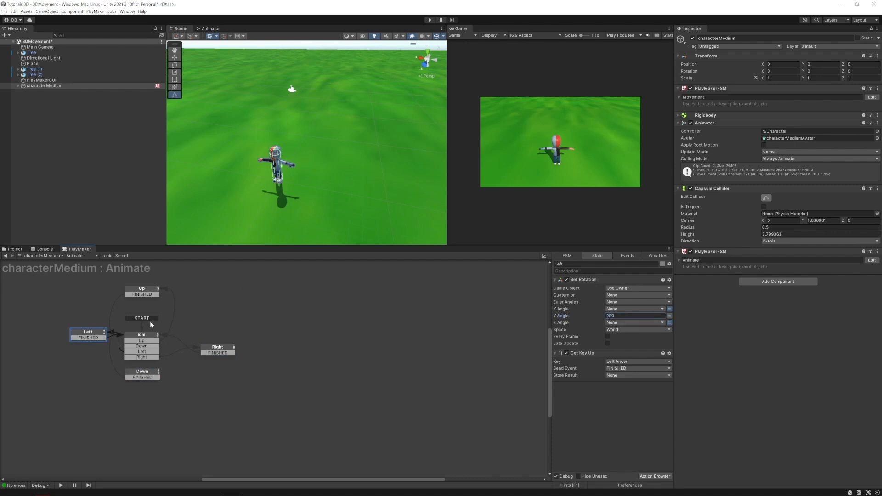
Step: Play the scene to test the character's movement and rotation with the arrow keys, and stop playback
{"action": "left_click", "coordinate": [430, 20]}
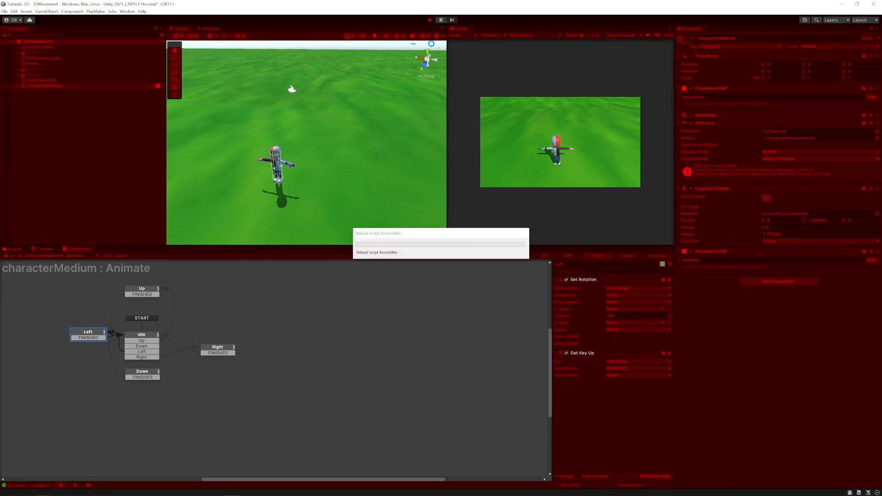
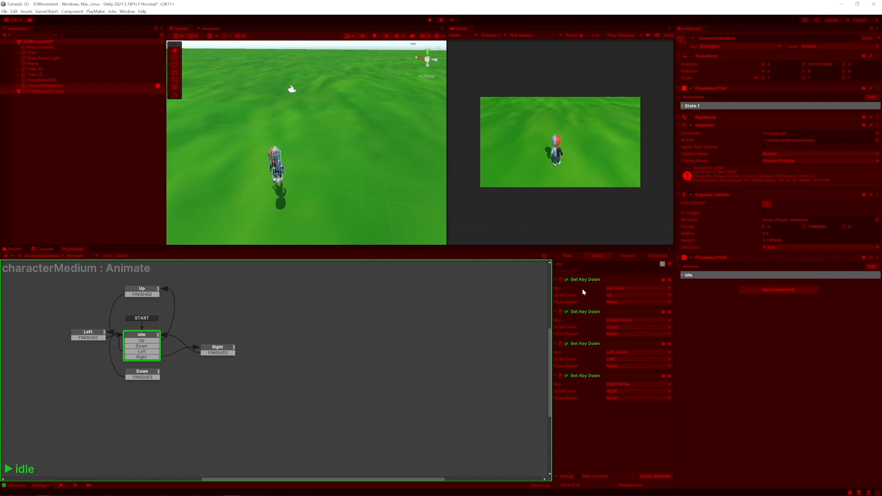
{"action": "key", "text": "Right"}
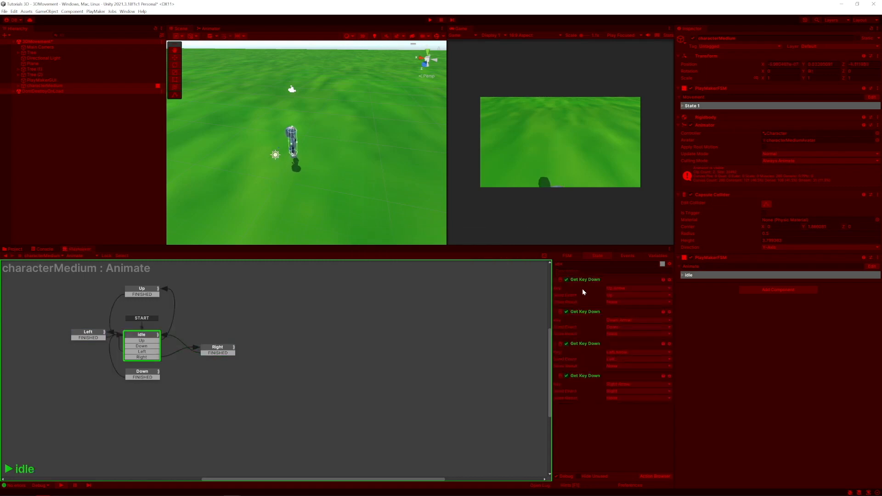
{"action": "left_click", "coordinate": [430, 20]}
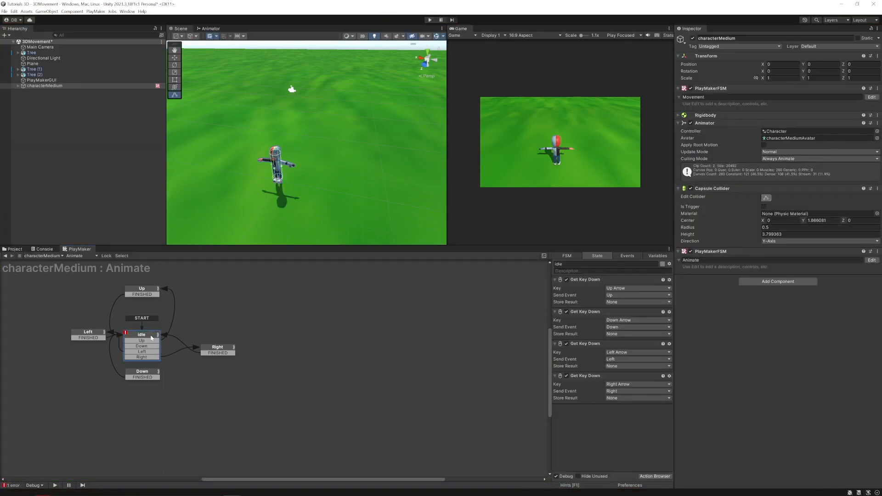
Step: Move the idle and Right states farther right in the Animate graph, and link idle's Down event to the Down state
{"action": "left_click_drag", "start_coordinate": [151, 337], "coordinate": [172, 328]}
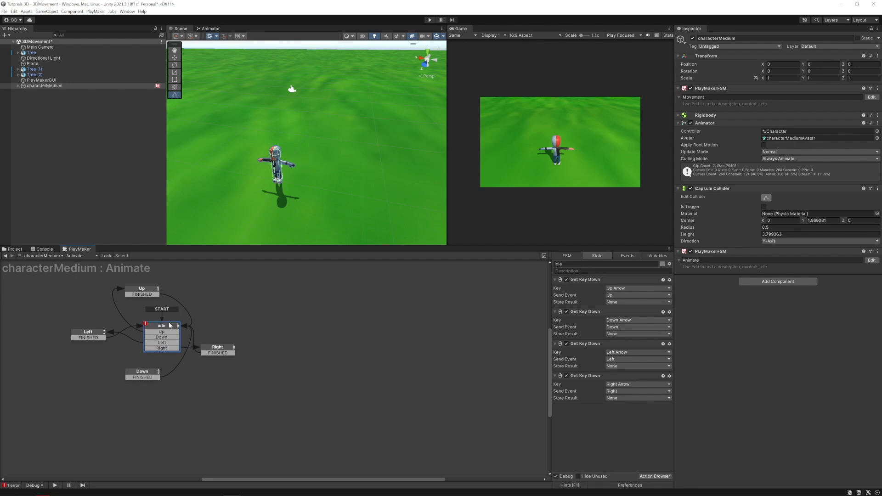
{"action": "left_click_drag", "start_coordinate": [210, 353], "coordinate": [248, 346]}
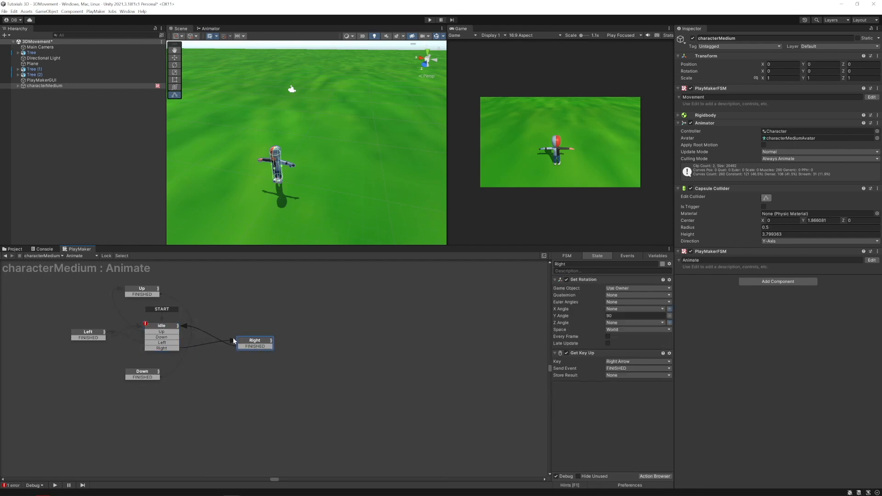
{"action": "mouse_move", "coordinate": [163, 328]}
{"action": "left_mouse_down"}
{"action": "mouse_move", "coordinate": [189, 315]}
{"action": "mouse_move", "coordinate": [178, 325]}
{"action": "left_mouse_up"}
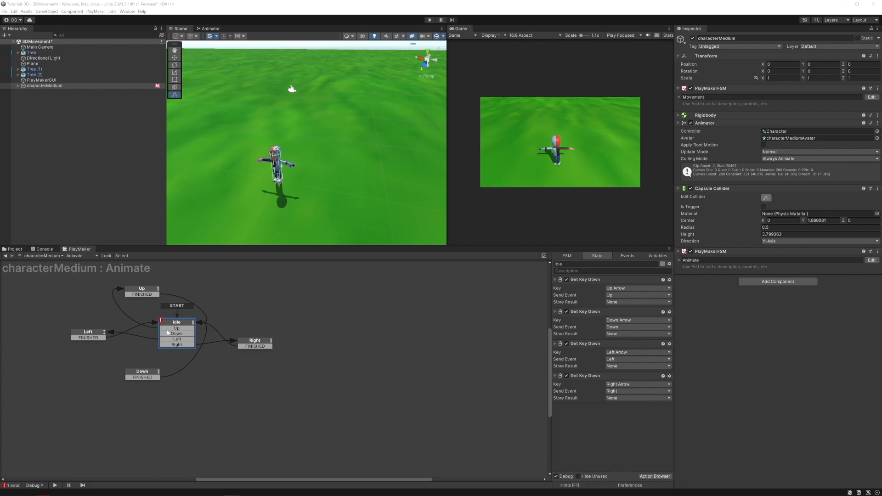
{"action": "left_click_drag", "start_coordinate": [177, 333], "coordinate": [141, 373]}
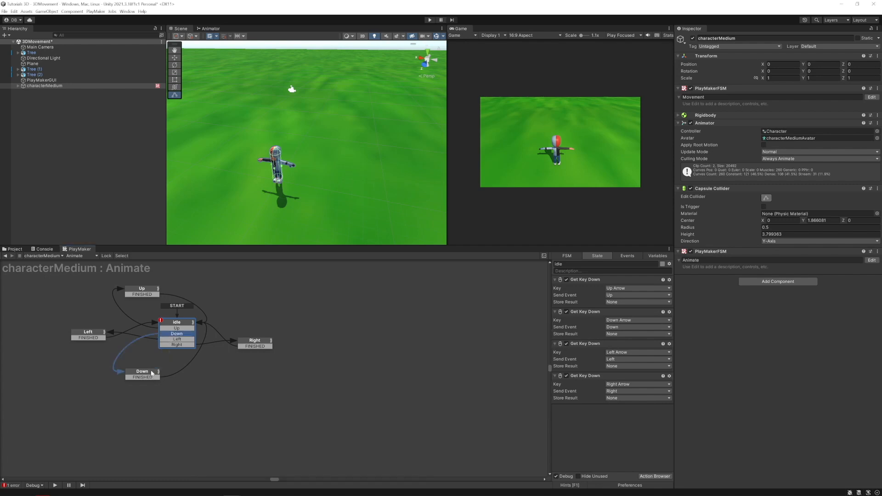
Step: Delete the Get Axis and Translate actions from the Movement FSM's State 1, and remove the Movement FSM component from characterMedium
{"action": "left_click", "coordinate": [83, 255]}
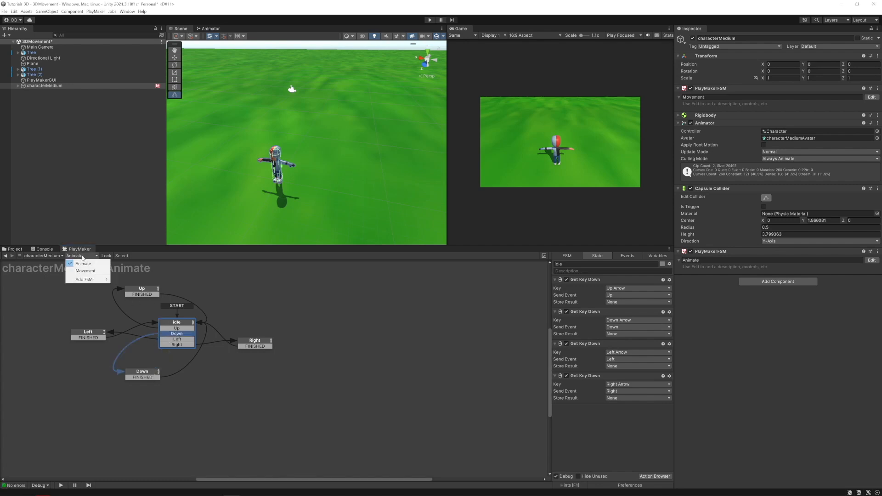
{"action": "left_click", "coordinate": [89, 273]}
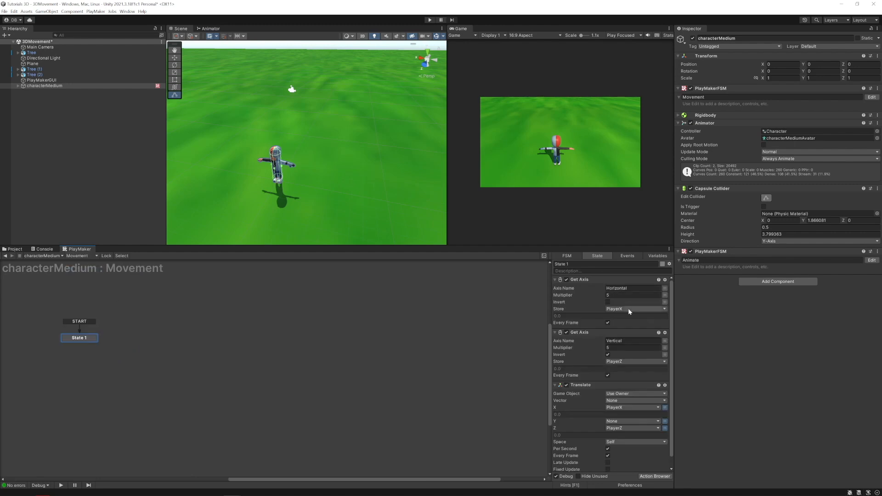
{"action": "left_click", "coordinate": [591, 280]}
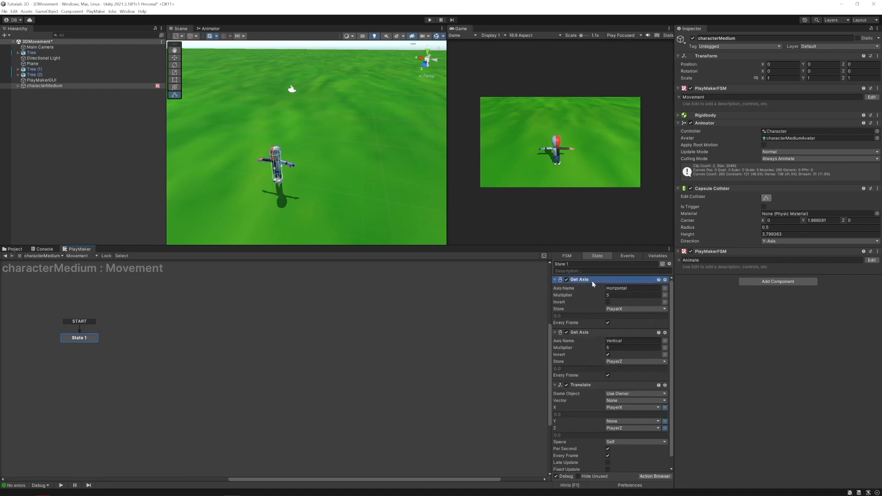
{"action": "key", "text": "Delete"}
{"action": "key", "text": "Delete"}
{"action": "left_click", "coordinate": [592, 280]}
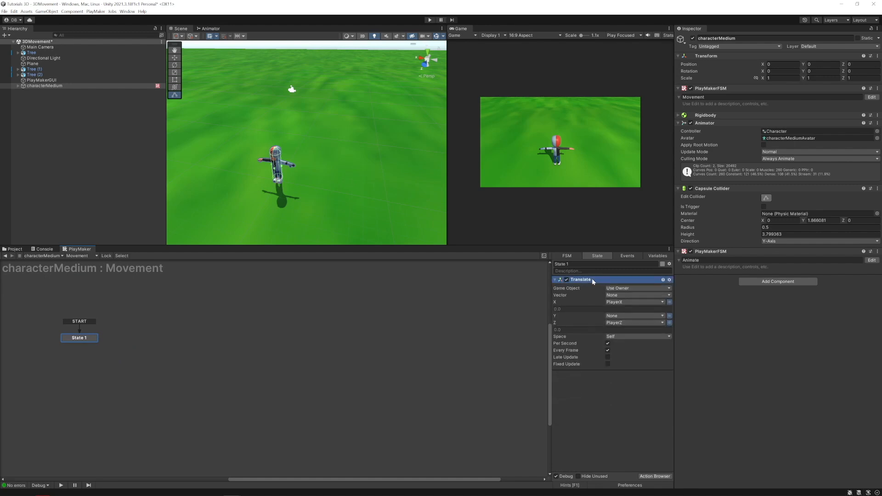
{"action": "key", "text": "Delete"}
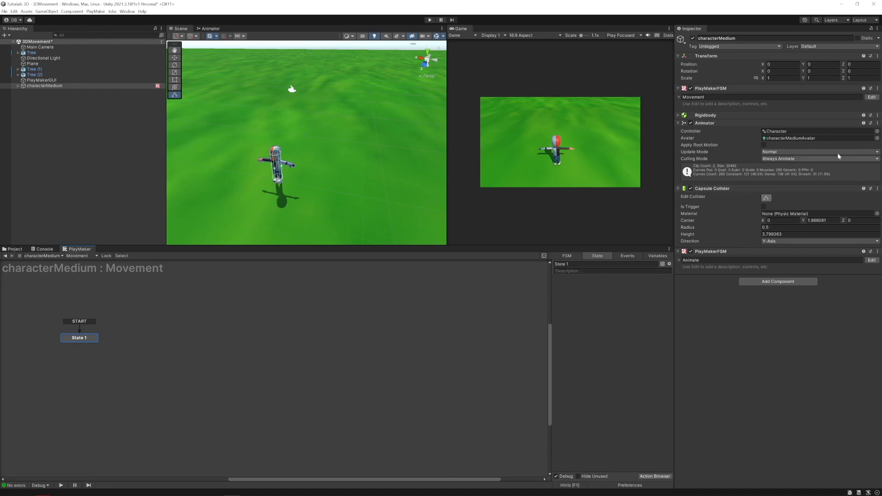
{"action": "left_click", "coordinate": [877, 88]}
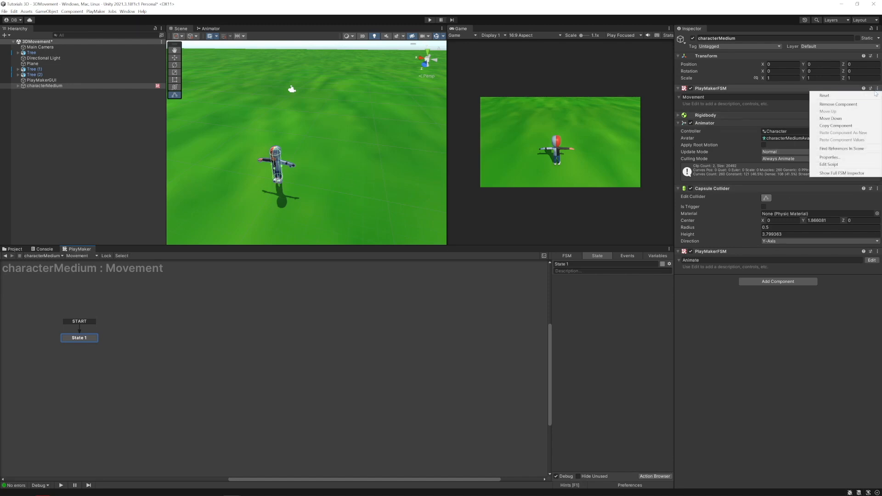
{"action": "left_click", "coordinate": [838, 104]}
{"action": "left_click", "coordinate": [713, 225]}
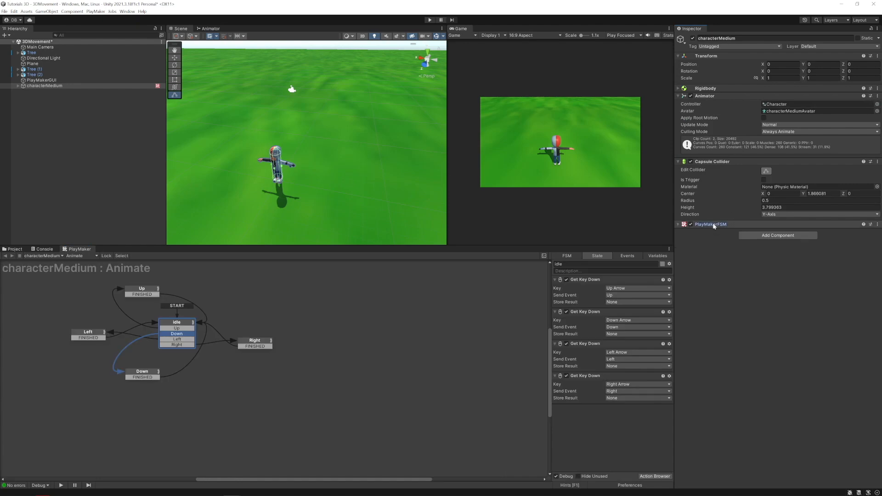
Step: Add the Physics action Set Velocity above Set Rotation in the Animate FSM's Right state
{"action": "left_click", "coordinate": [265, 344]}
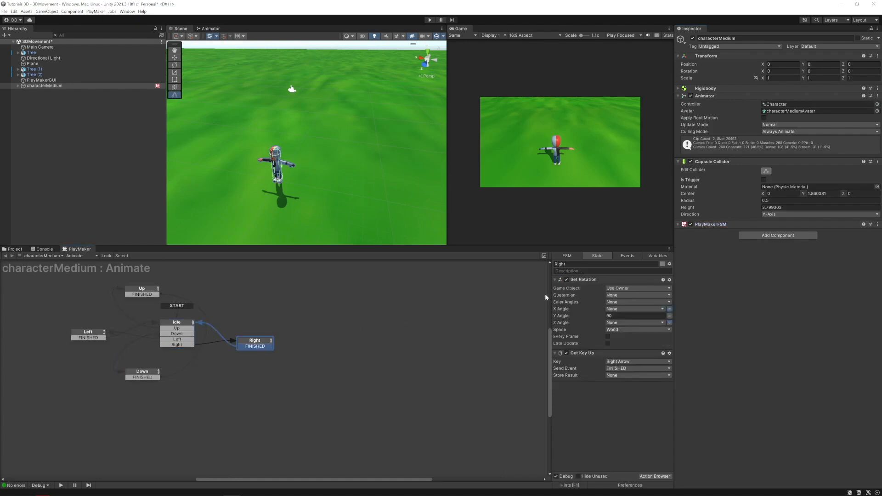
{"action": "left_click", "coordinate": [597, 280]}
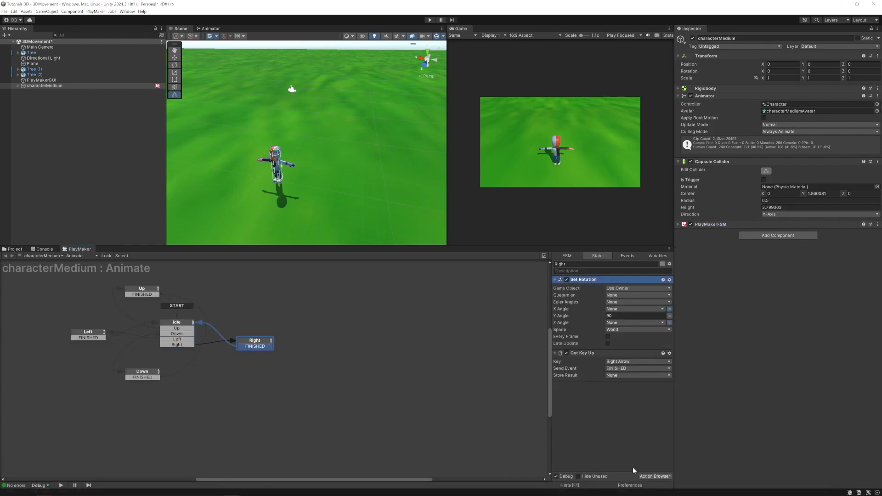
{"action": "left_click", "coordinate": [648, 475]}
{"action": "type", "text": "set velocity"}
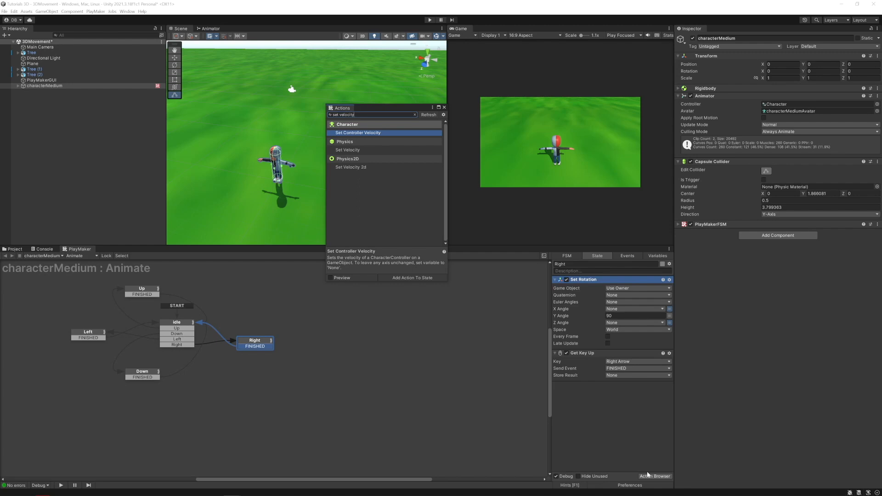
{"action": "key", "text": "Down"}
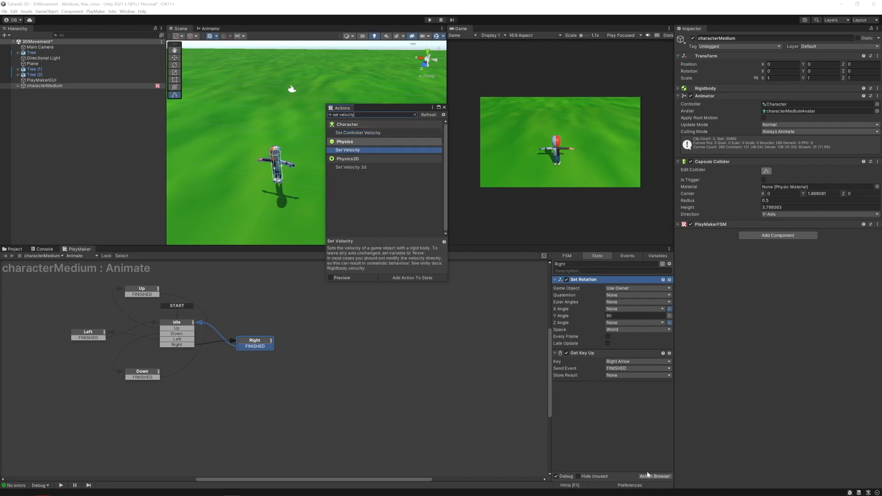
{"action": "key", "text": "Return"}
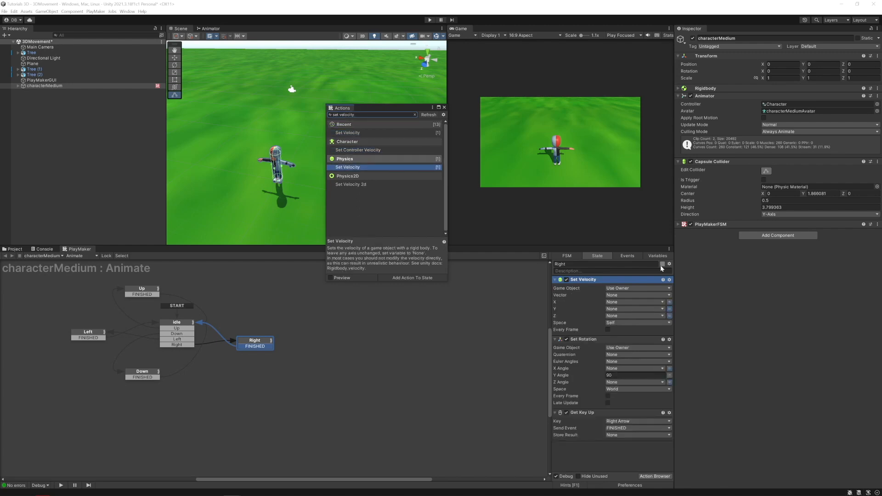
{"action": "left_click", "coordinate": [444, 107]}
Step: Show the character's move gizmo and assign the global variable PlayerZ to Set Velocity's Z in the Right state
{"action": "left_click", "coordinate": [175, 57]}
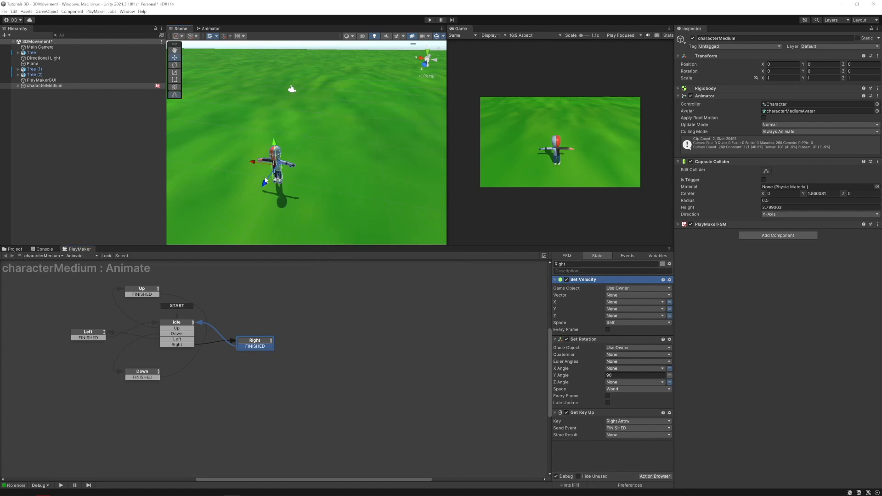
{"action": "left_click", "coordinate": [661, 316]}
{"action": "mouse_move", "coordinate": [639, 334]}
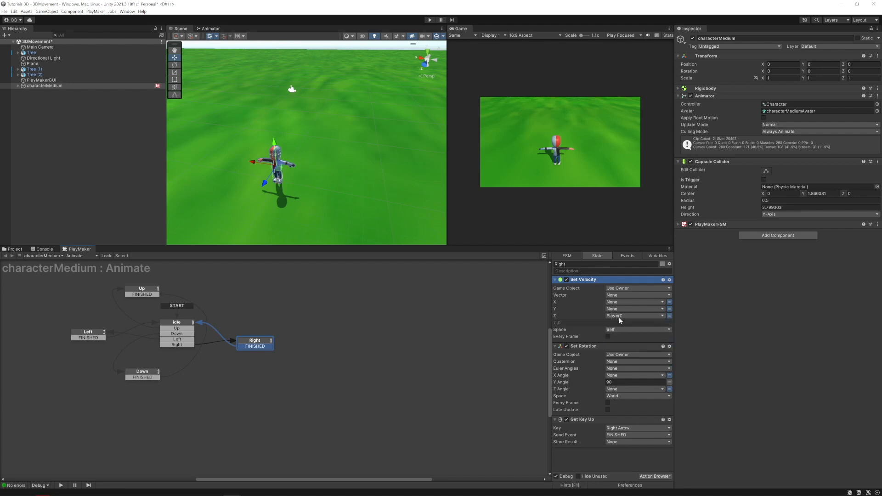
Step: Set the value of the global float variable PlayerZ to 5
{"action": "left_click", "coordinate": [661, 256]}
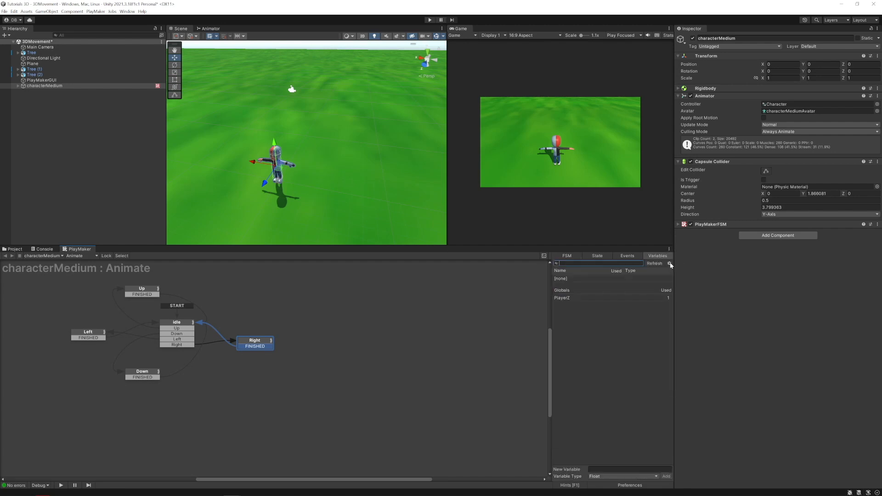
{"action": "left_click", "coordinate": [668, 263]}
{"action": "left_click", "coordinate": [686, 284]}
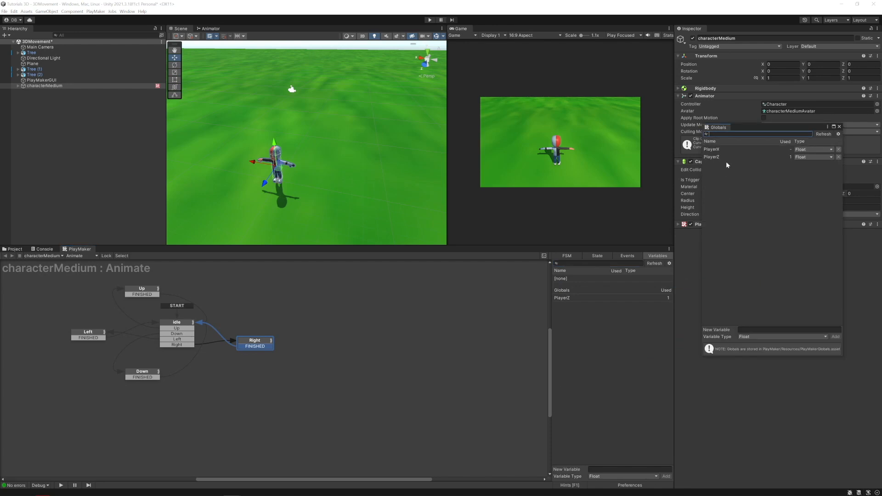
{"action": "left_click", "coordinate": [720, 157]}
{"action": "left_click", "coordinate": [760, 323]}
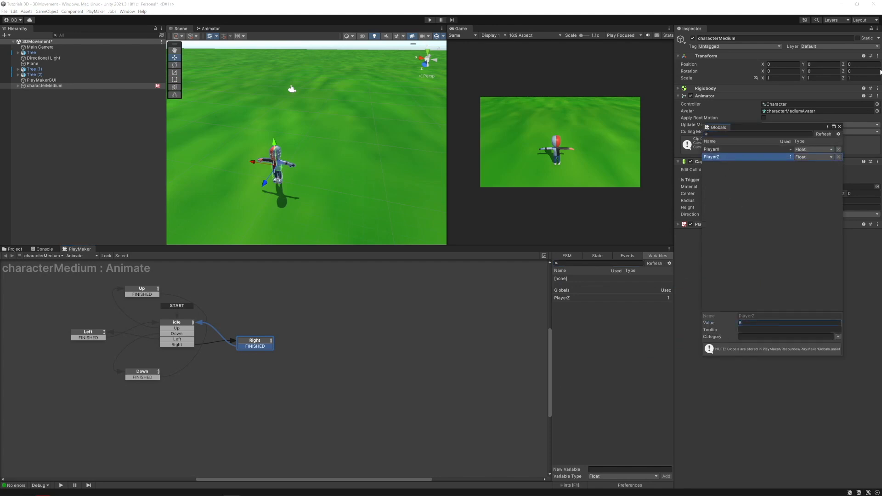
{"action": "left_click", "coordinate": [839, 127]}
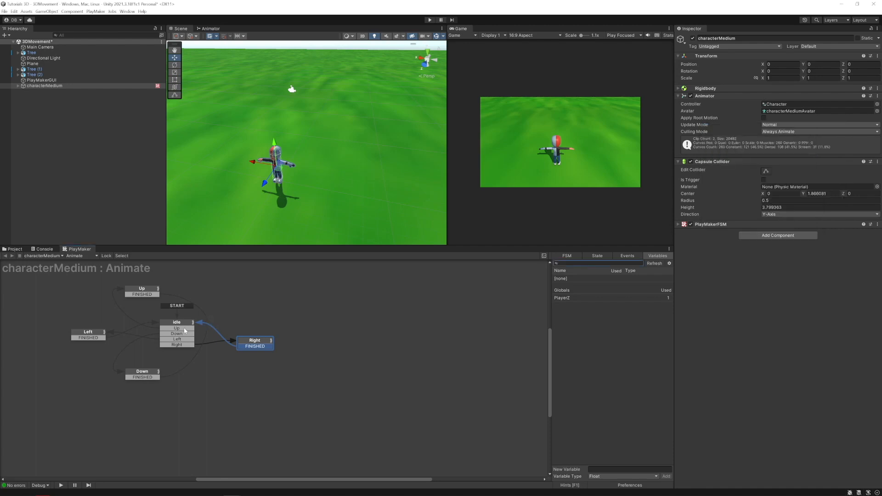
Step: Add Set Velocity at the start of the idle state's actions with a direct Z value of 0 and Every Frame enabled
{"action": "left_click", "coordinate": [183, 326]}
{"action": "left_click", "coordinate": [597, 279]}
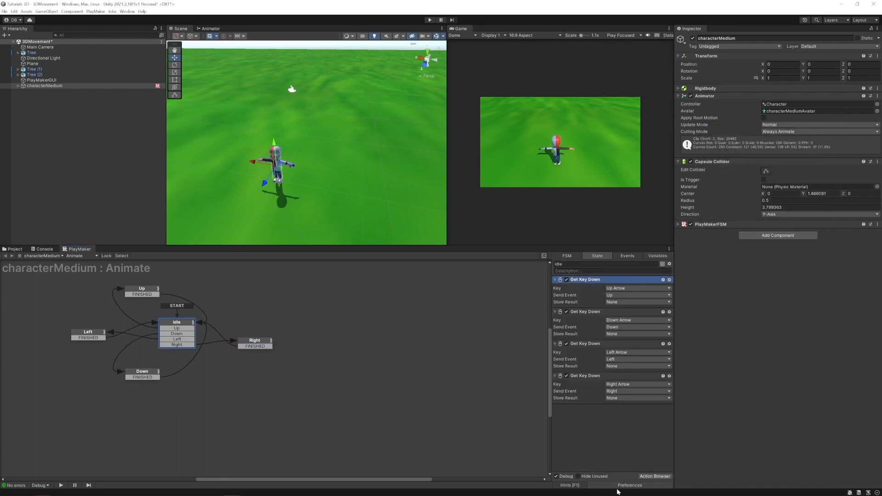
{"action": "left_click", "coordinate": [652, 477]}
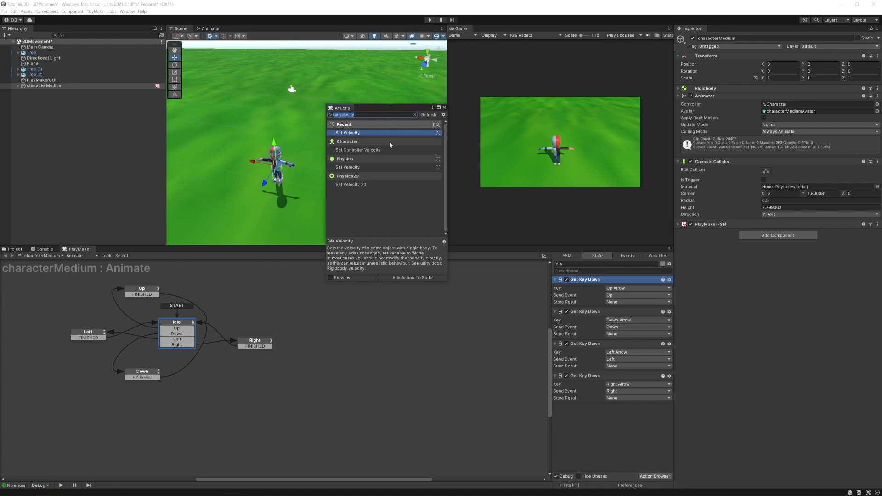
{"action": "double_click", "coordinate": [379, 132]}
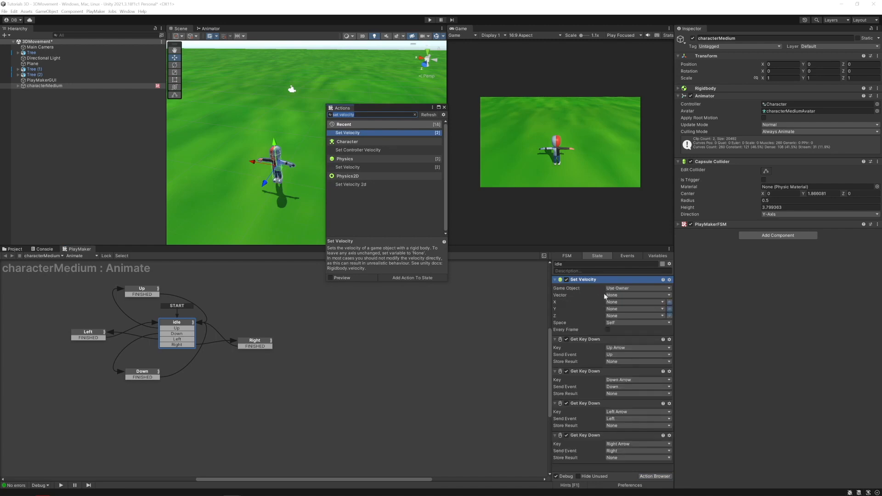
{"action": "left_click", "coordinate": [669, 316]}
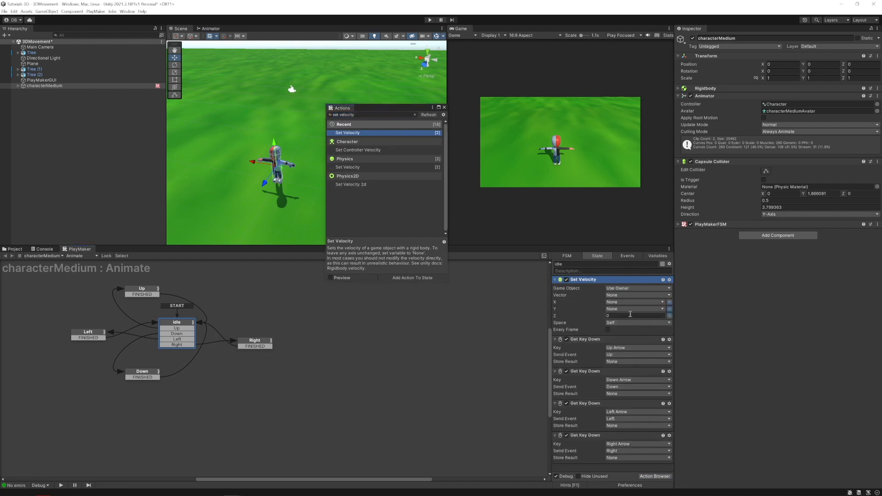
{"action": "left_click", "coordinate": [443, 107]}
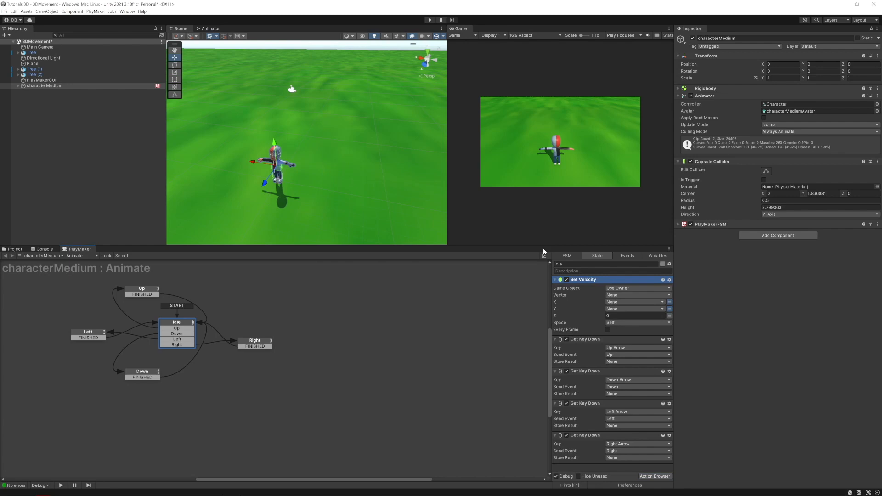
{"action": "left_click", "coordinate": [608, 329]}
Step: Play the scene to test the Up and Right arrow movement with Set Velocity, and stop playback
{"action": "left_click", "coordinate": [430, 20]}
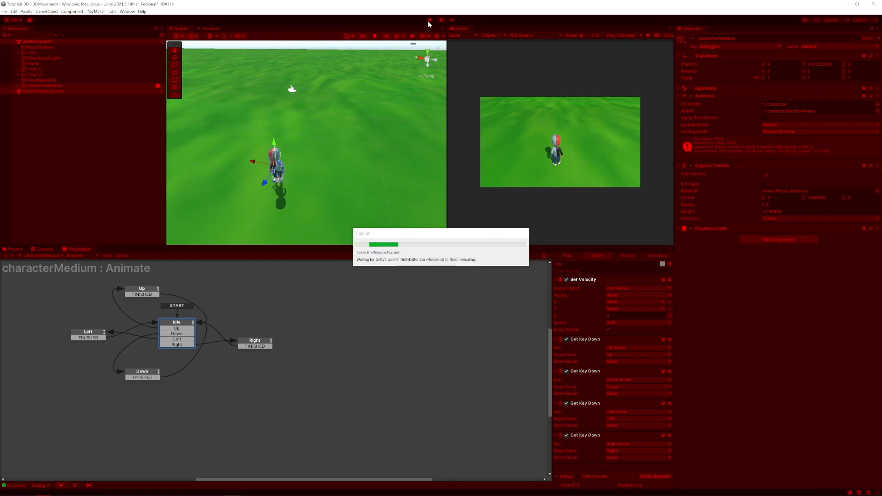
{"action": "key", "text": "Up"}
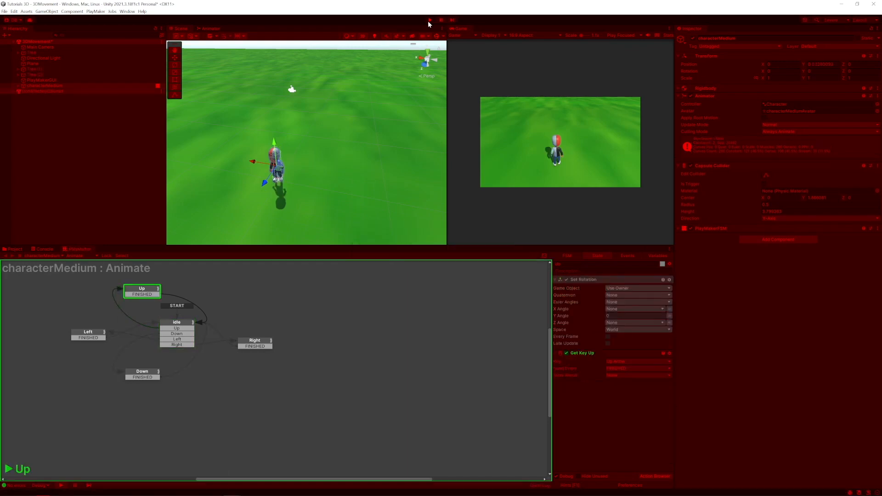
{"action": "key", "text": "Right"}
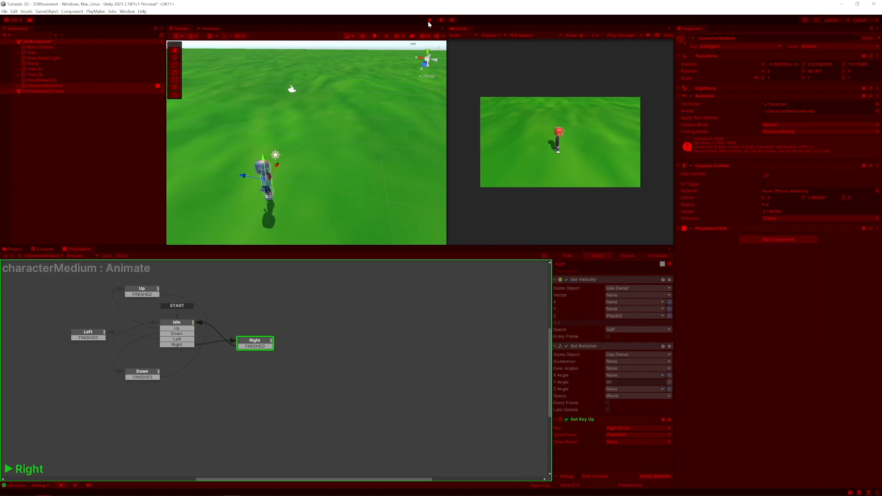
{"action": "key", "text": "Right"}
{"action": "key", "text": "Right"}
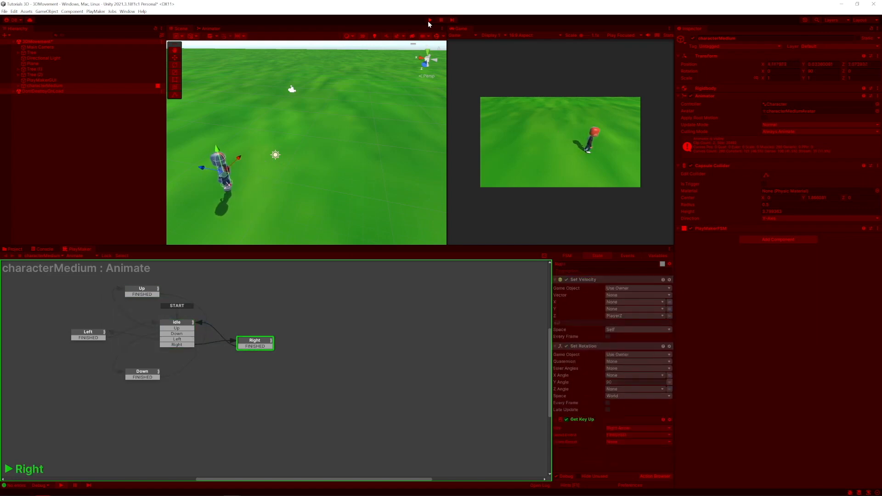
{"action": "left_click", "coordinate": [441, 21]}
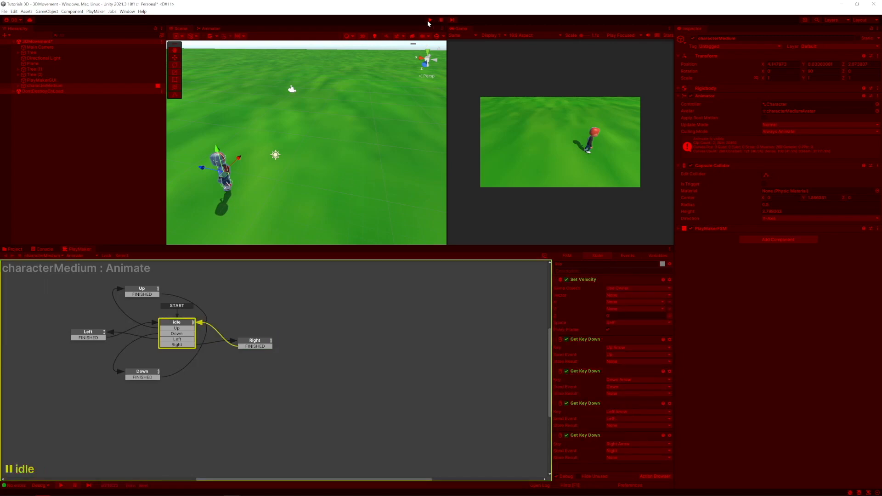
{"action": "left_click", "coordinate": [428, 20]}
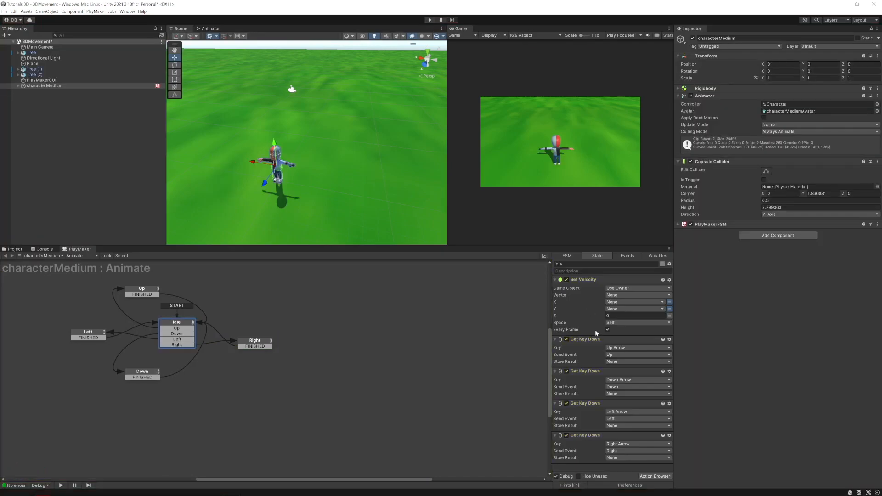
Step: Enable Every Frame for Set Velocity in the Right state and select that action
{"action": "left_click", "coordinate": [248, 347]}
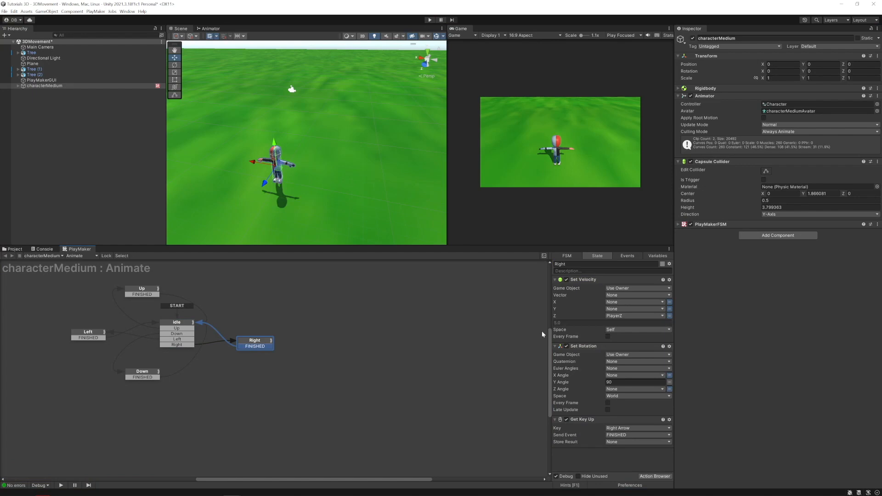
{"action": "left_click", "coordinate": [607, 336]}
{"action": "left_click", "coordinate": [587, 280]}
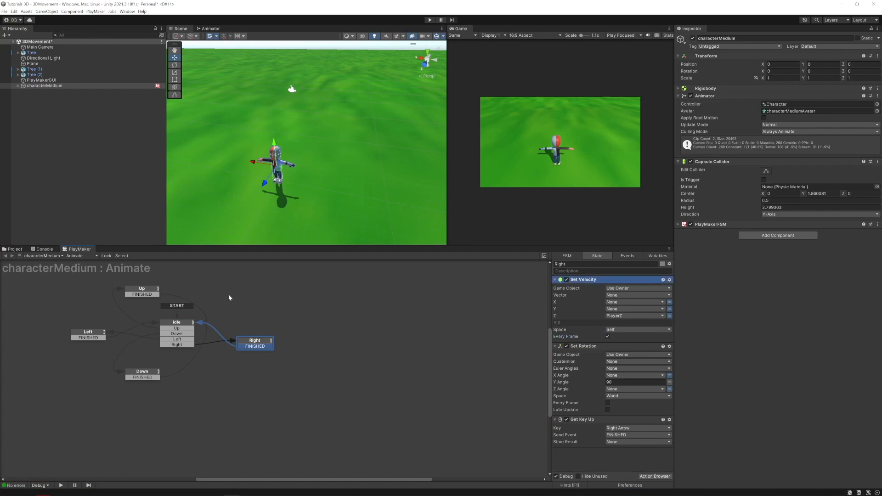
Step: Paste the copied Set Velocity action after Set Rotation in each of the Up, Down and Left states
{"action": "left_click", "coordinate": [141, 290]}
{"action": "left_click", "coordinate": [593, 280]}
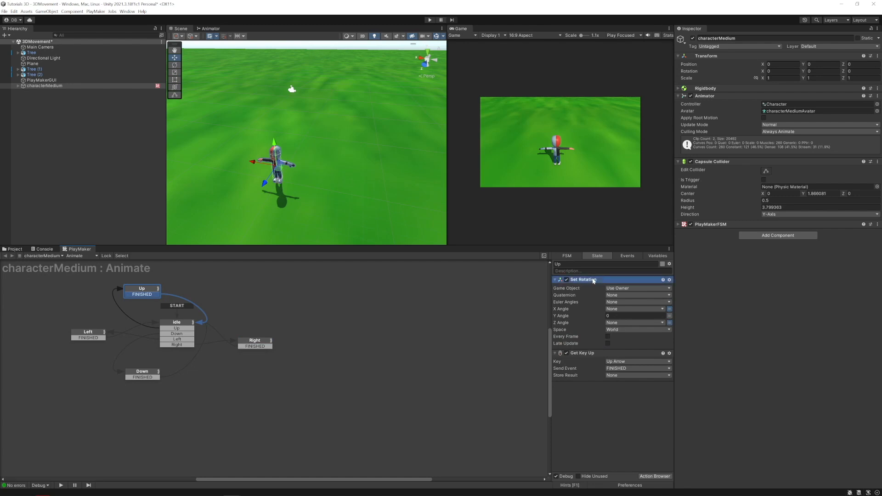
{"action": "key", "text": "ctrl+v"}
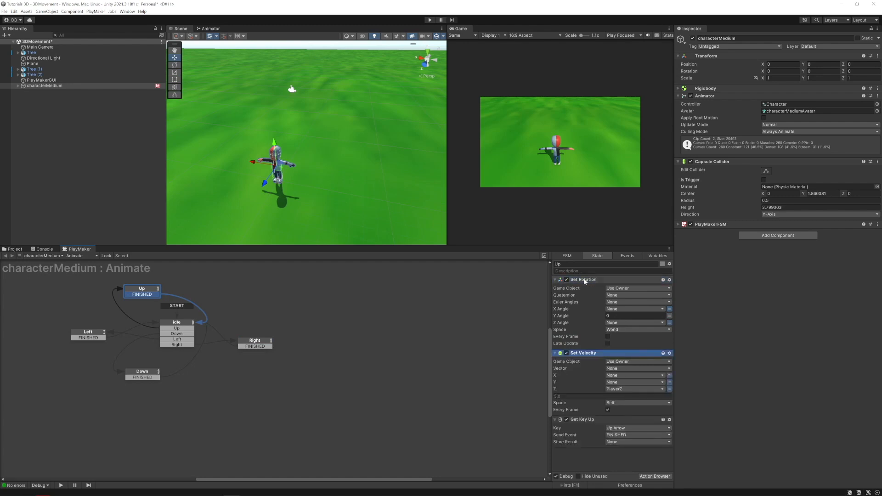
{"action": "left_click", "coordinate": [148, 369]}
{"action": "left_click", "coordinate": [599, 281]}
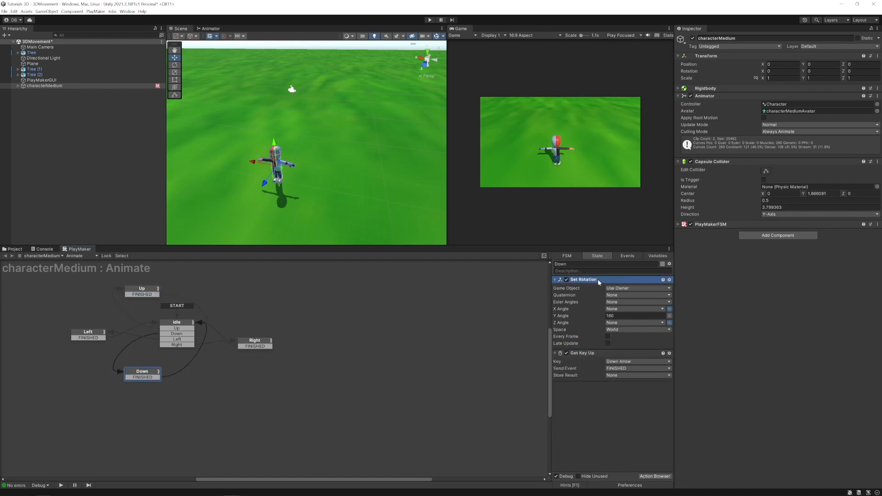
{"action": "left_click", "coordinate": [88, 334]}
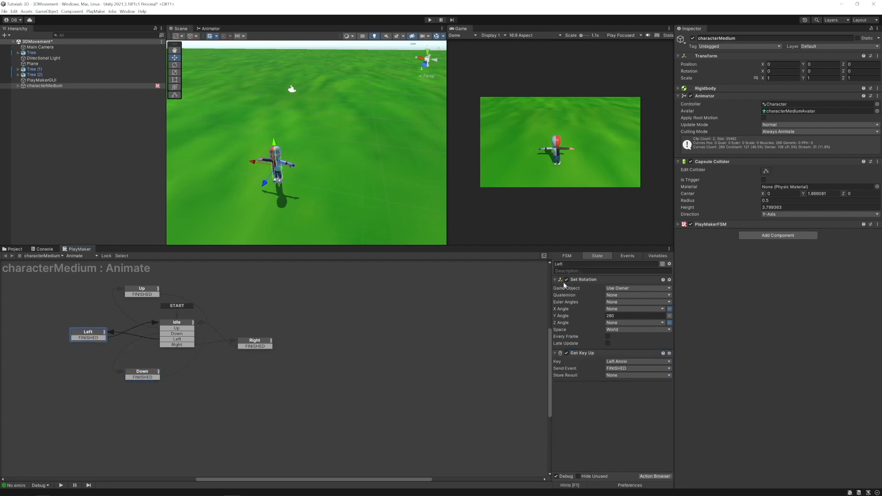
{"action": "left_click", "coordinate": [581, 281]}
{"action": "key", "text": "ctrl+v"}
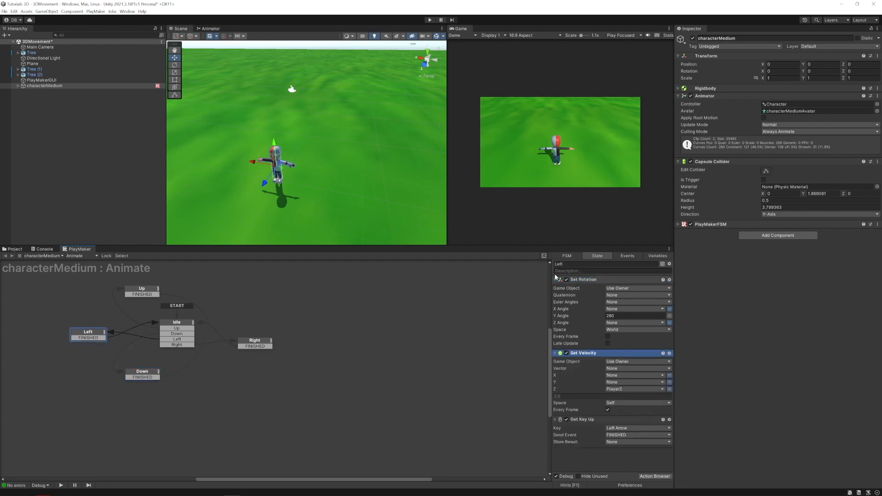
Step: Play the scene to test the character's Right and Left arrow movement, following it in the Scene view, and stop playback
{"action": "left_click", "coordinate": [429, 20]}
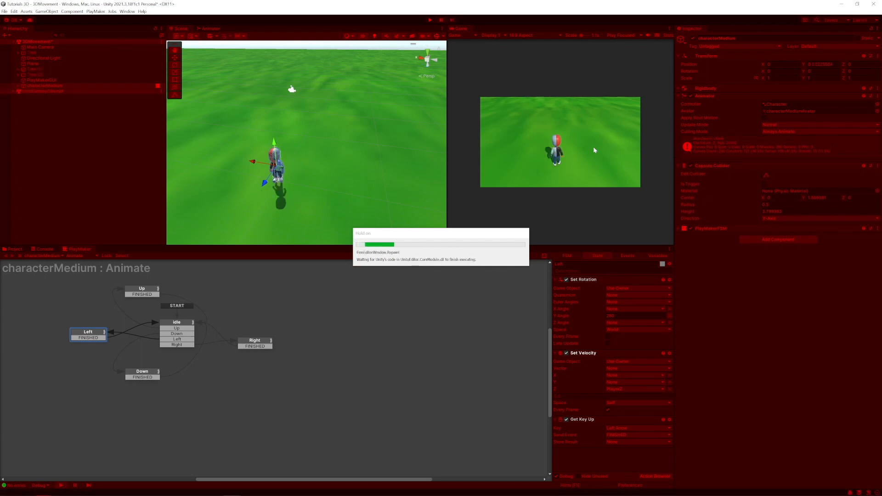
{"action": "key", "text": "Right"}
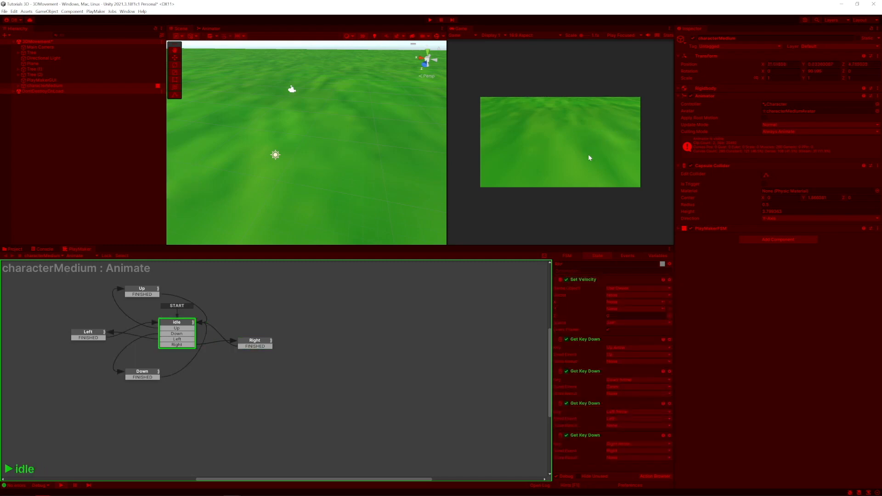
{"action": "scroll", "coordinate": [327, 200], "scroll_direction": "down", "scroll_amount": 3}
{"action": "scroll", "coordinate": [328, 200], "scroll_direction": "up", "scroll_amount": 2}
{"action": "middle_click_drag", "start_coordinate": [276, 170], "coordinate": [390, 185]}
{"action": "right_click_drag", "start_coordinate": [390, 185], "coordinate": [394, 198]}
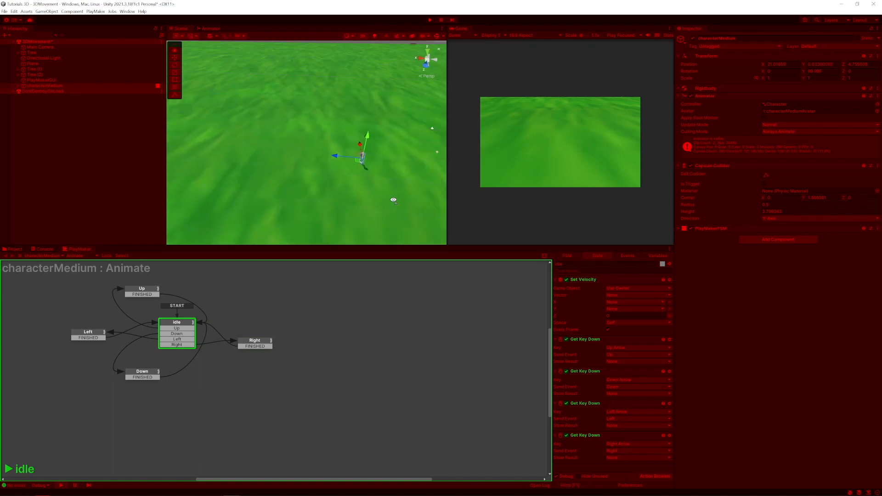
{"action": "middle_click_drag", "start_coordinate": [394, 197], "coordinate": [390, 190]}
{"action": "scroll", "coordinate": [390, 190], "scroll_direction": "up", "scroll_amount": 5}
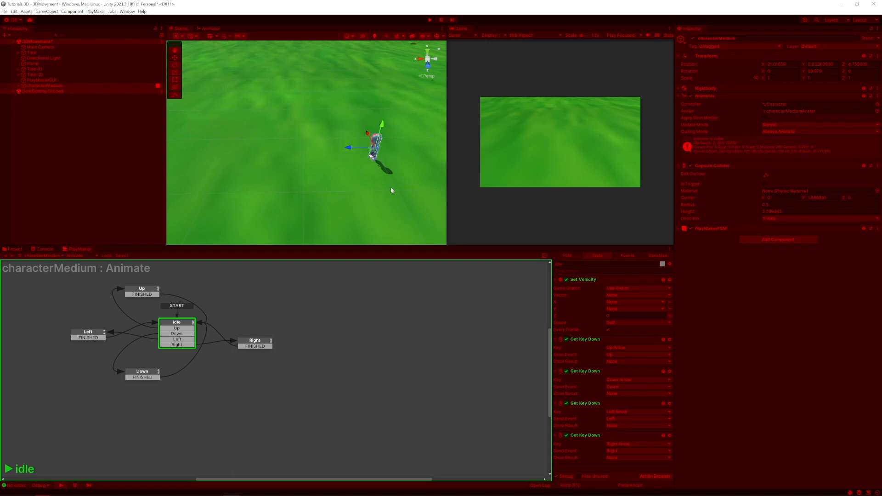
{"action": "key", "text": "Right"}
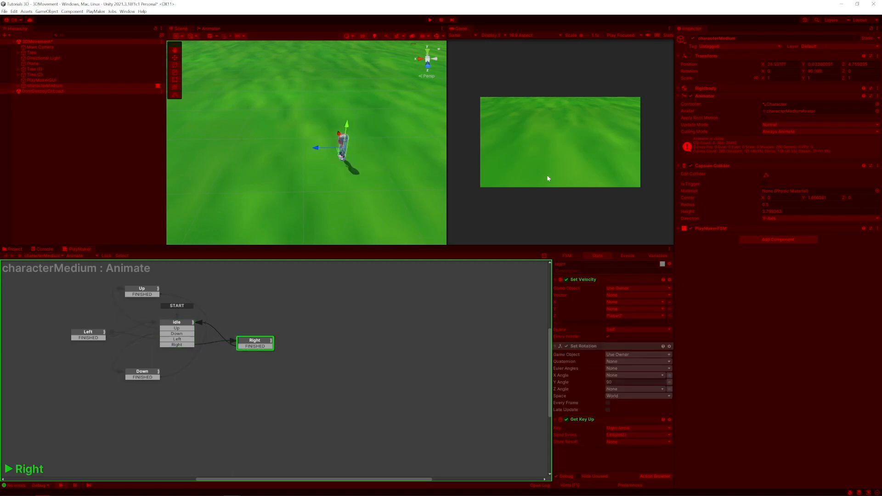
{"action": "key", "text": "Left"}
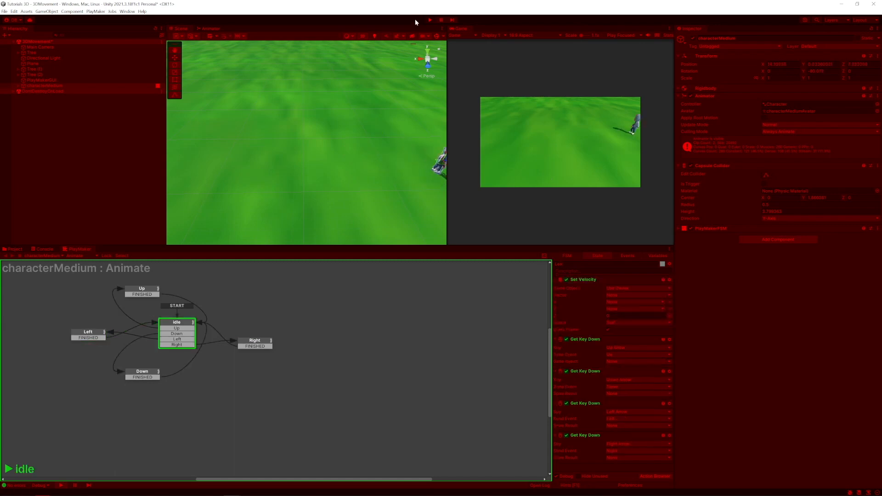
{"action": "left_click", "coordinate": [429, 21]}
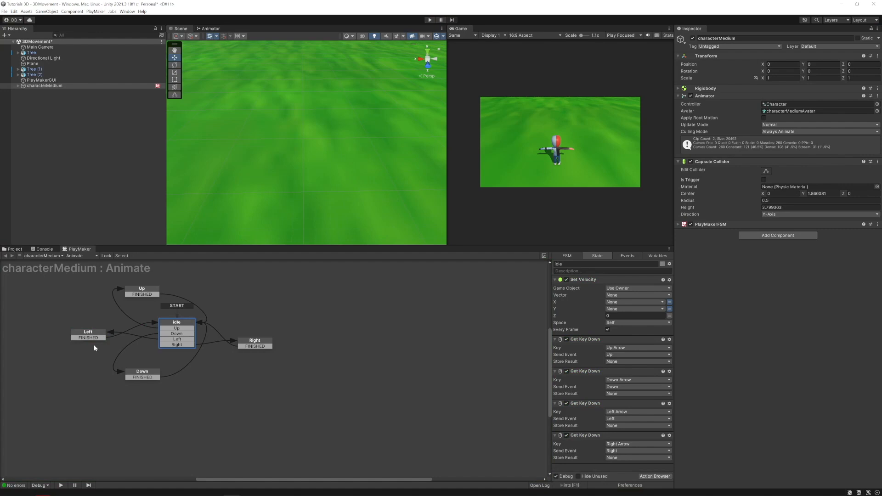
Step: Set the Y Angle of the Left state's Set Rotation action to -90
{"action": "left_click", "coordinate": [90, 333]}
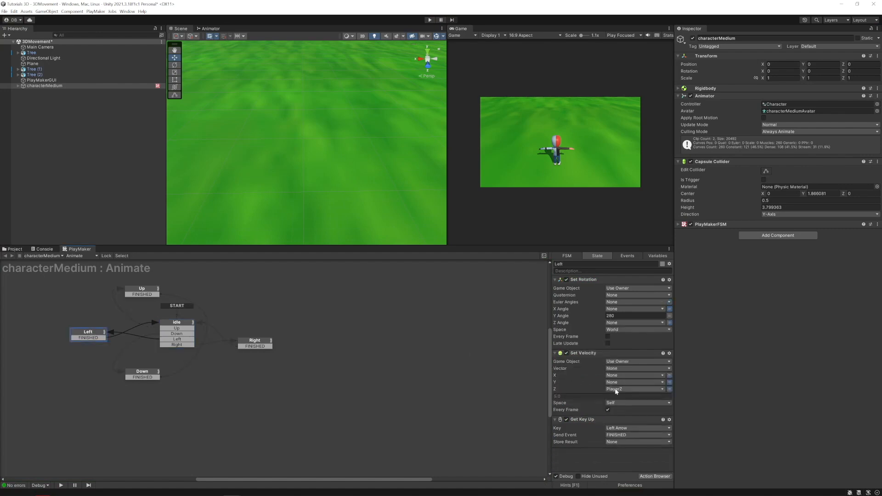
{"action": "left_click", "coordinate": [611, 316]}
{"action": "type", "text": "-90"}
Step: Play the scene to test turning and moving the character in all four arrow directions, and stop playback
{"action": "left_click", "coordinate": [429, 21]}
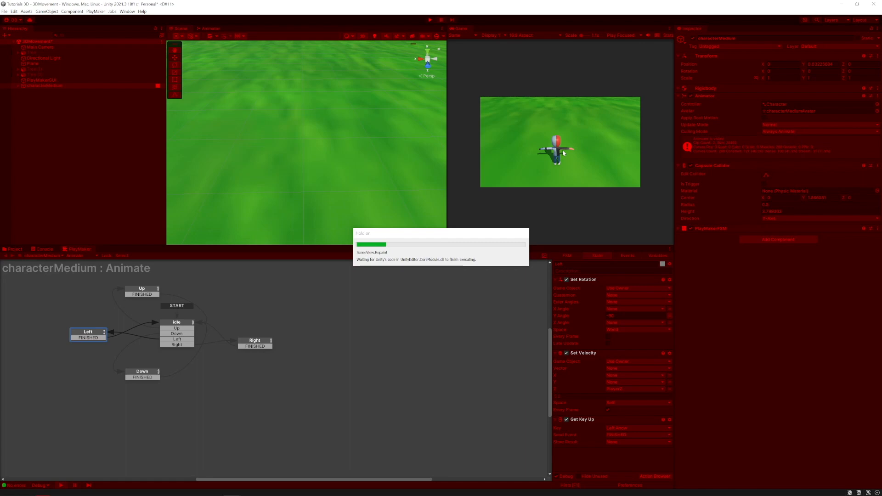
{"action": "key", "text": "Left"}
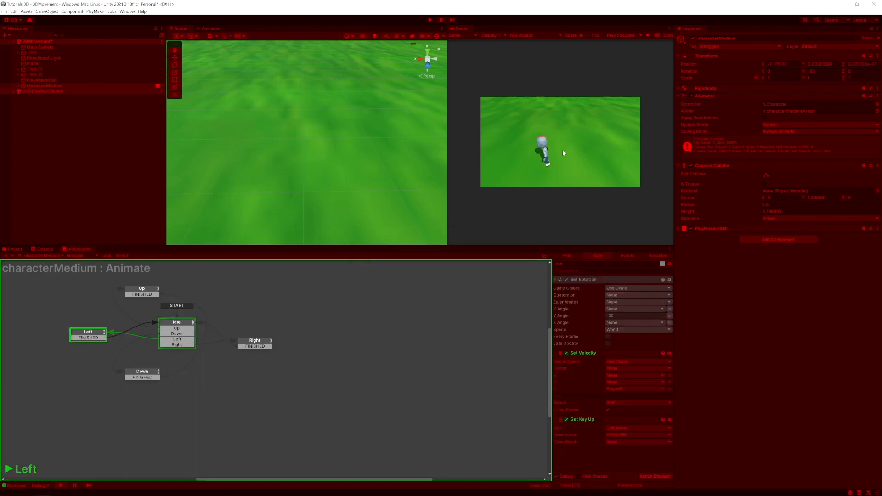
{"action": "key", "text": "Right"}
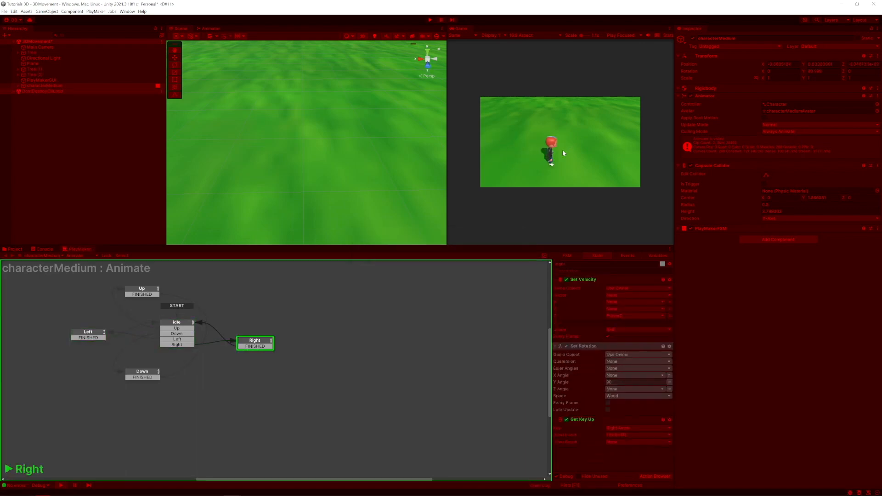
{"action": "key", "text": "Up"}
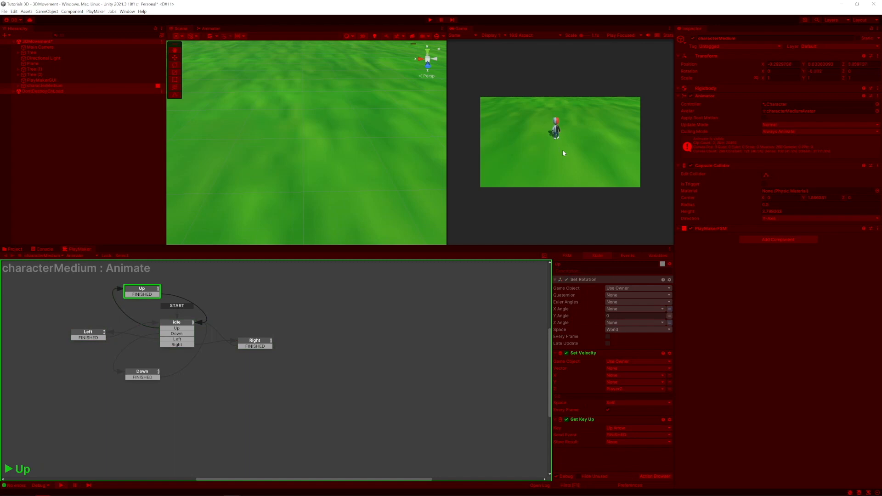
{"action": "key", "text": "Down"}
{"action": "key", "text": "Up"}
{"action": "key", "text": "Down"}
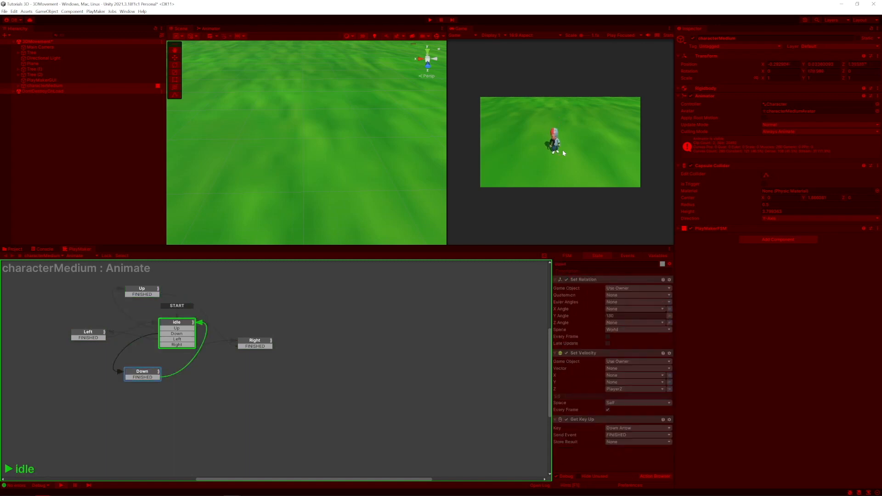
{"action": "key", "text": "Right"}
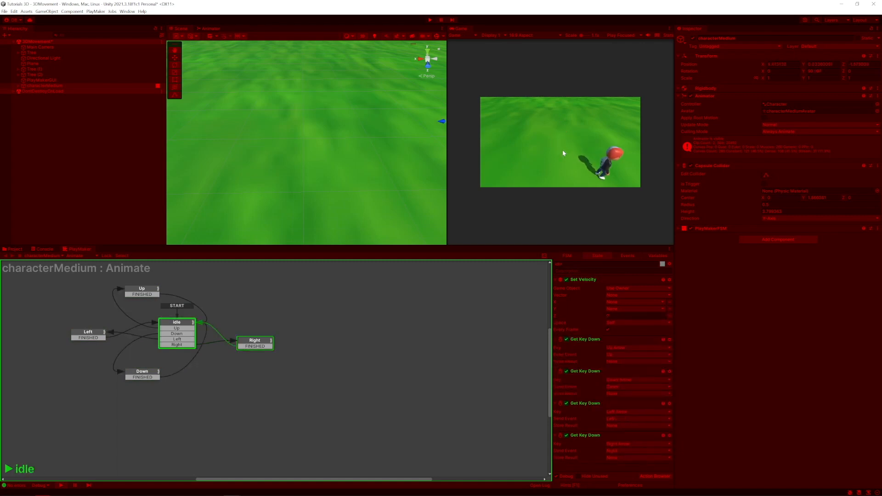
{"action": "key", "text": "Right"}
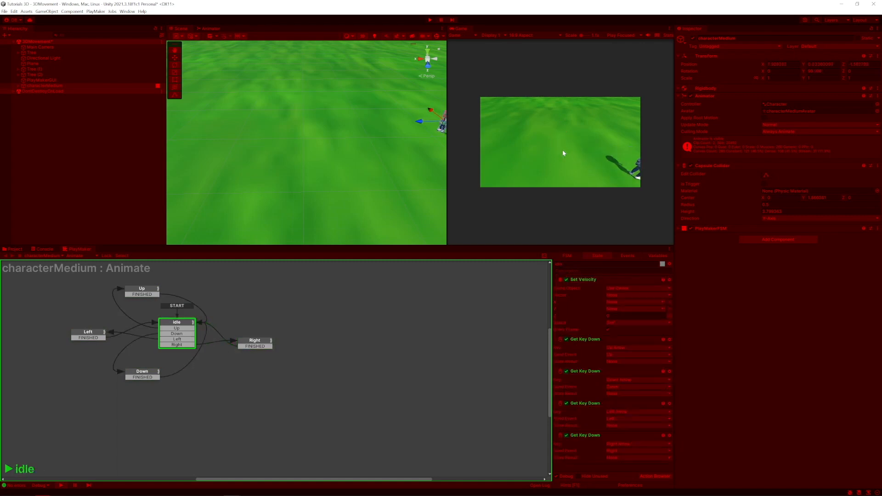
{"action": "key", "text": "Left"}
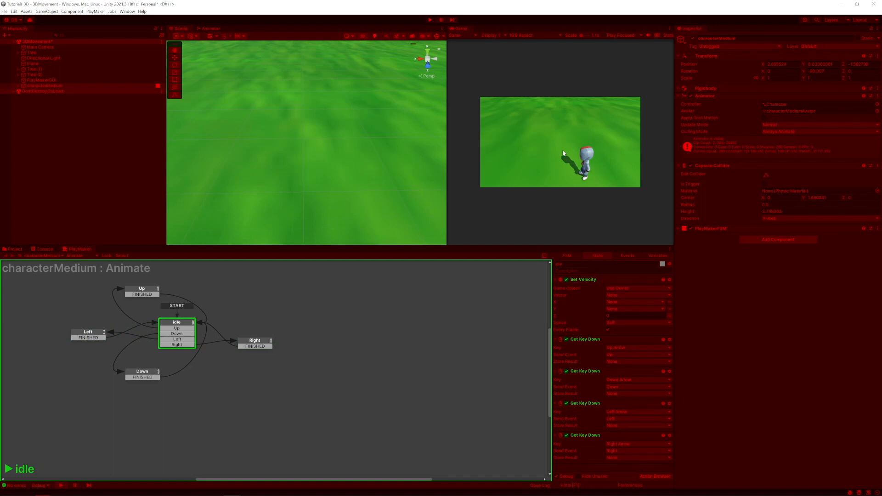
{"action": "key", "text": "Up"}
{"action": "key", "text": "Down"}
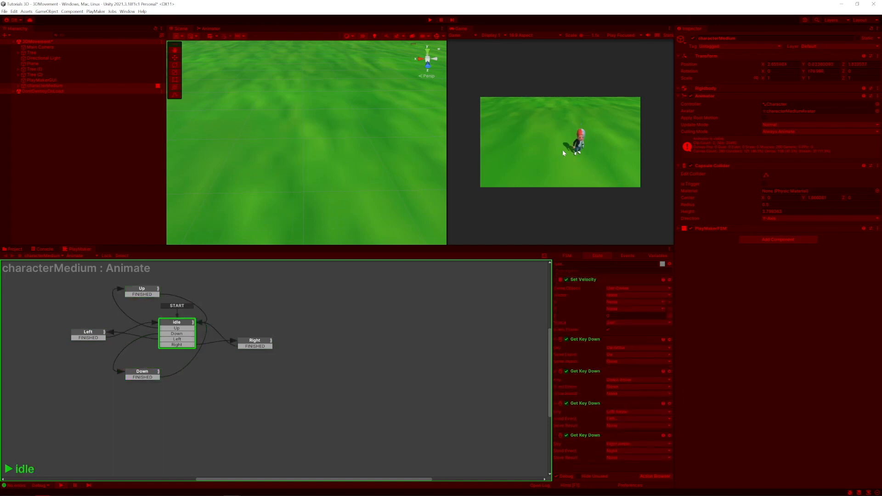
{"action": "key", "text": "Right"}
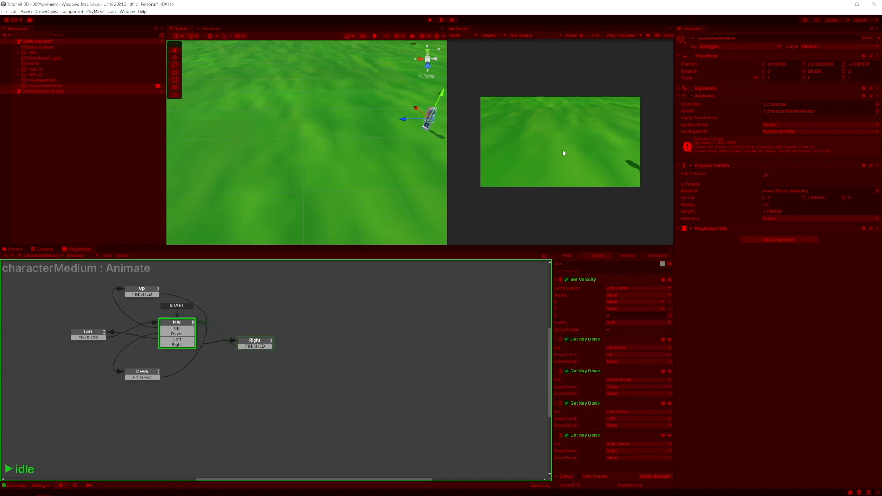
{"action": "key", "text": "Left"}
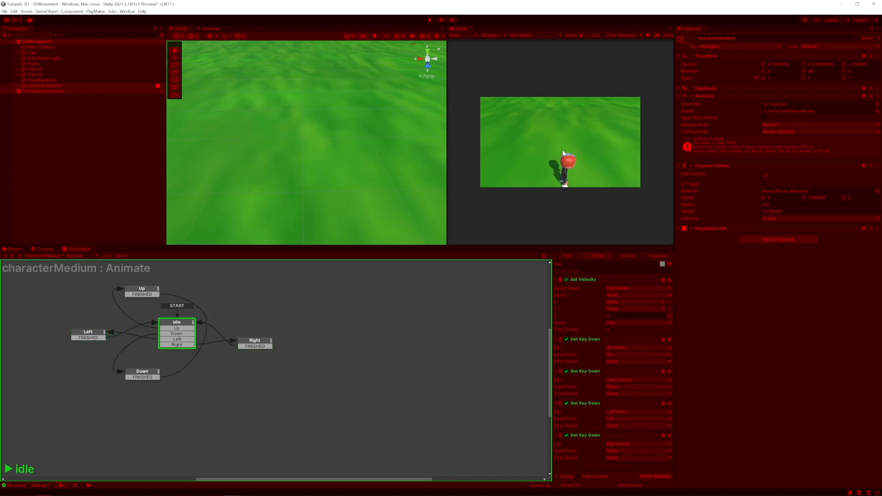
{"action": "key", "text": "Right"}
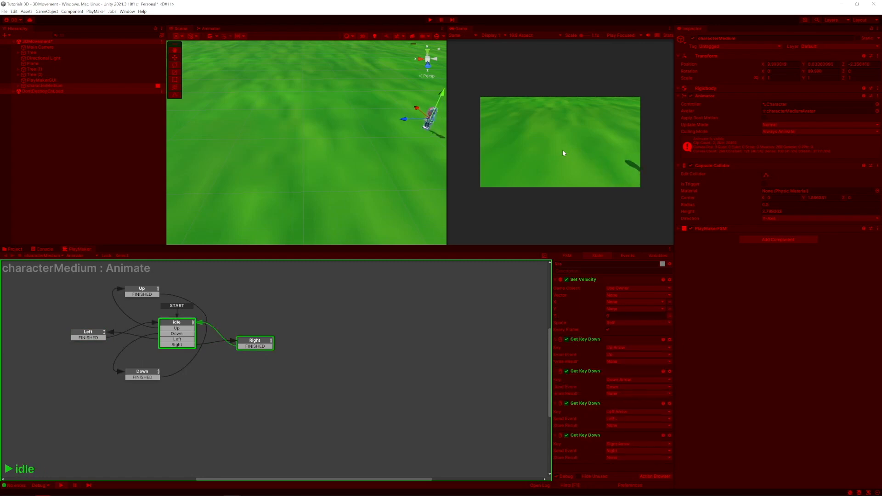
{"action": "left_click", "coordinate": [429, 20]}
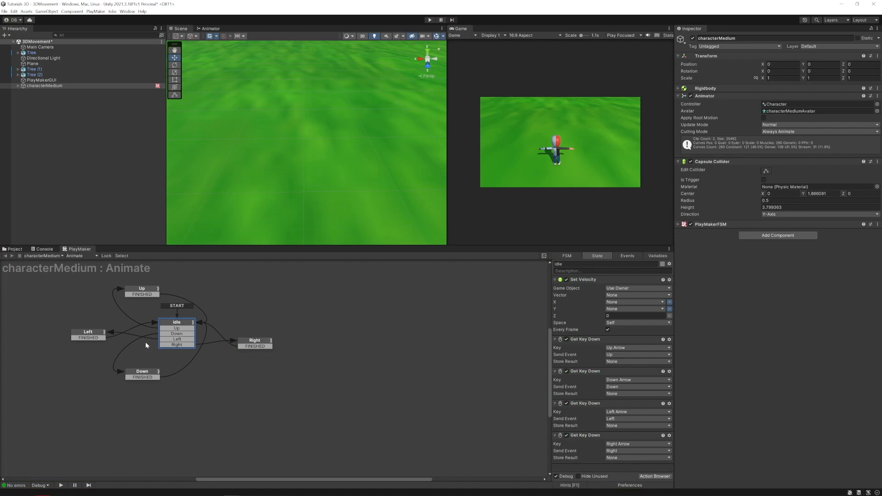
Step: Add a Set Animator Float action before Set Velocity in the Right state
{"action": "left_click", "coordinate": [252, 344]}
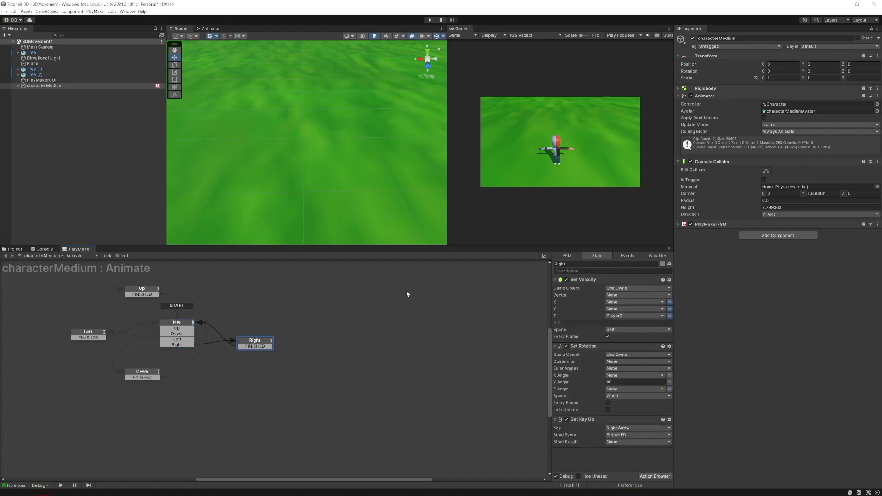
{"action": "left_click", "coordinate": [568, 281]}
{"action": "left_click", "coordinate": [654, 476]}
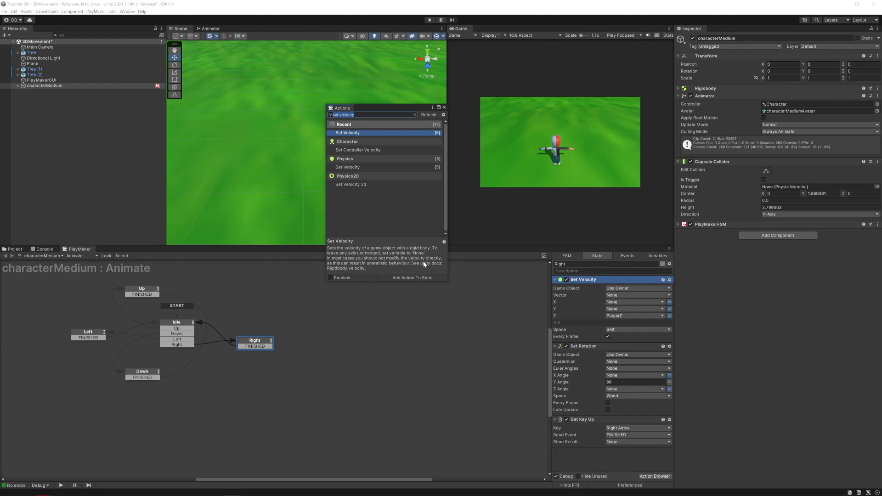
{"action": "type", "text": "set animator"}
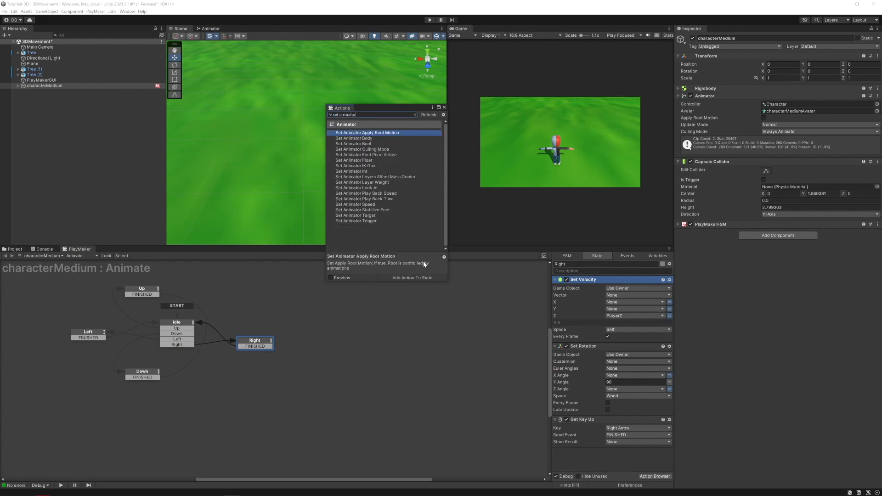
{"action": "key", "text": "Down"}
{"action": "key", "text": "Down"}
{"action": "key", "text": "Down"}
{"action": "key", "text": "Down"}
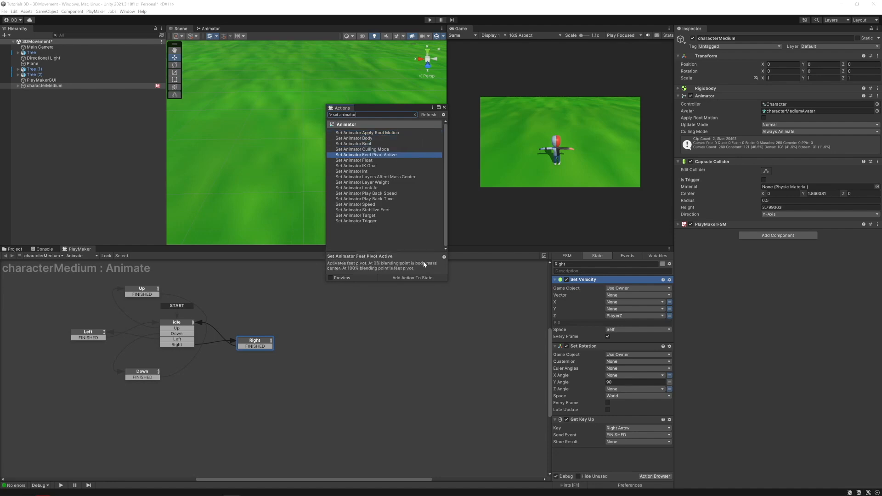
{"action": "key", "text": "Down"}
{"action": "key", "text": "Return"}
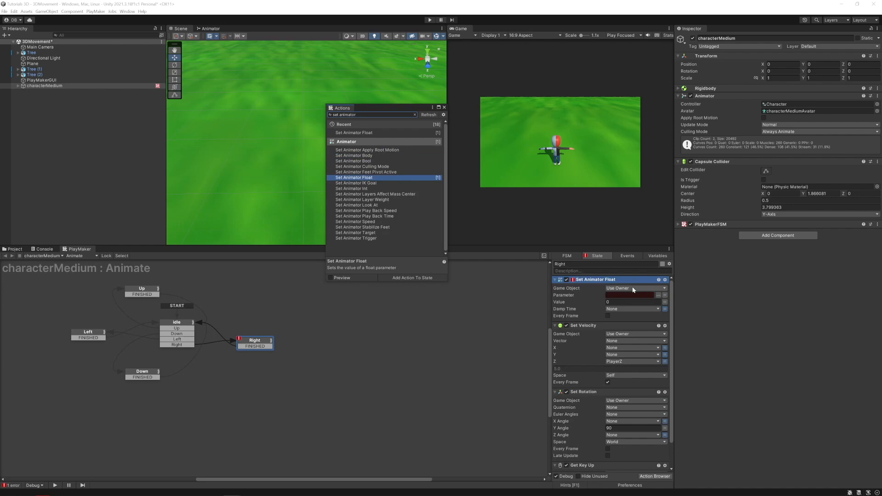
Step: Set the Right state's Set Animator Float to parameter Speed with value 1 and Every Frame disabled, and close the action browser
{"action": "left_click", "coordinate": [658, 296]}
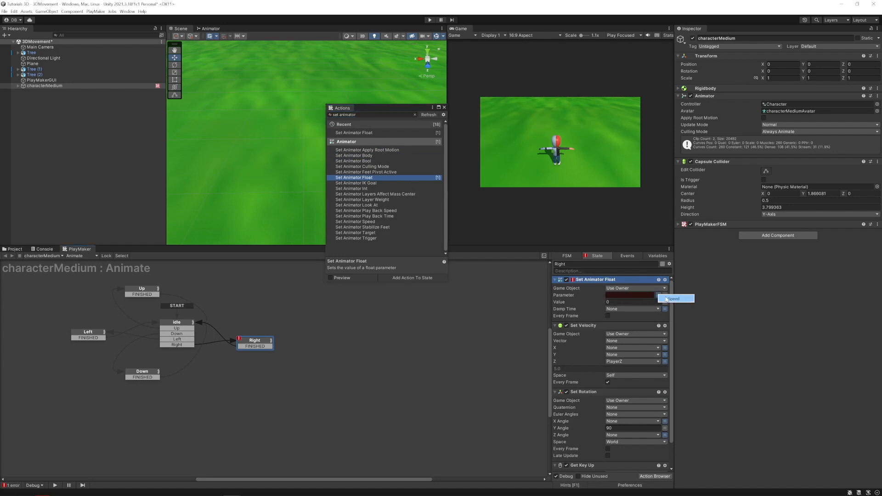
{"action": "left_click", "coordinate": [673, 298]}
{"action": "type", "text": "1"}
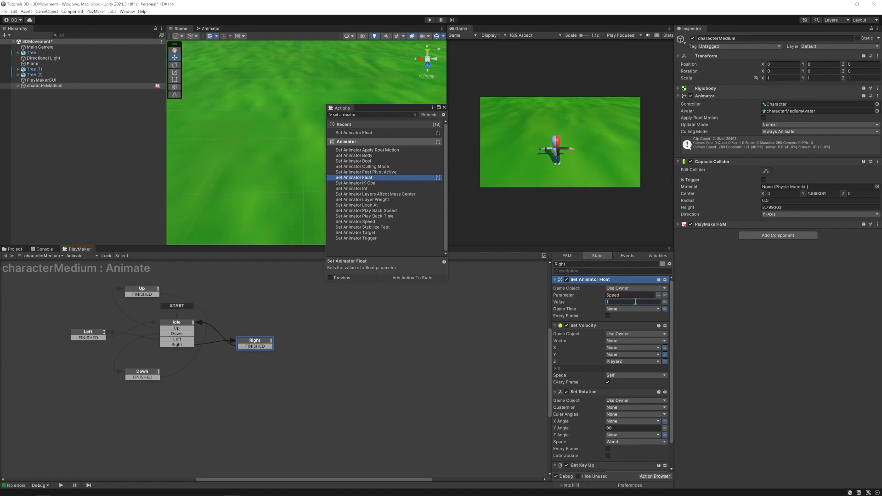
{"action": "left_click", "coordinate": [607, 315]}
{"action": "left_click", "coordinate": [444, 108]}
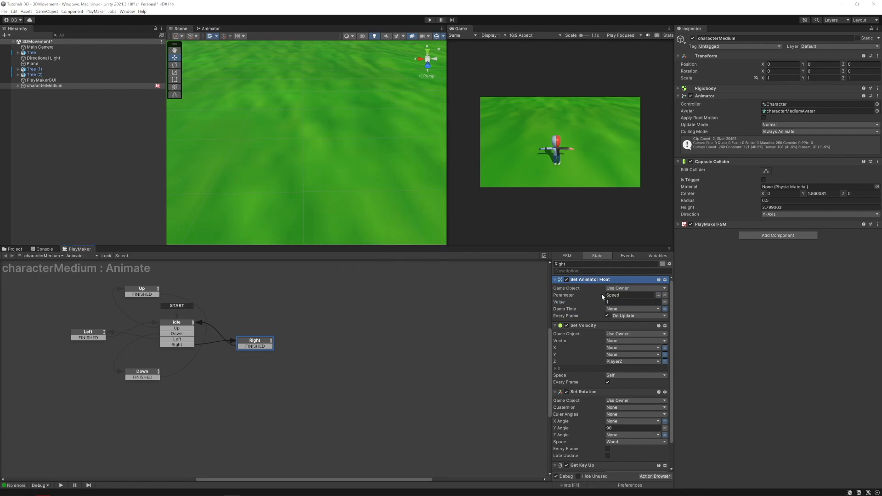
{"action": "left_click", "coordinate": [607, 315]}
Step: Paste the Right state's Set Animator Float action, with Speed set to 1, after Set Rotation in the Down, Left and Up states
{"action": "left_click", "coordinate": [140, 373]}
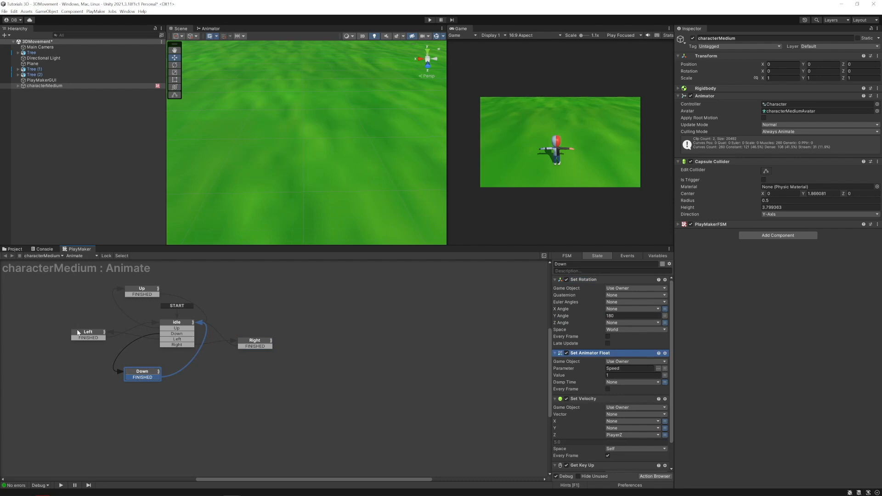
{"action": "left_click", "coordinate": [105, 334]}
{"action": "left_click", "coordinate": [611, 279]}
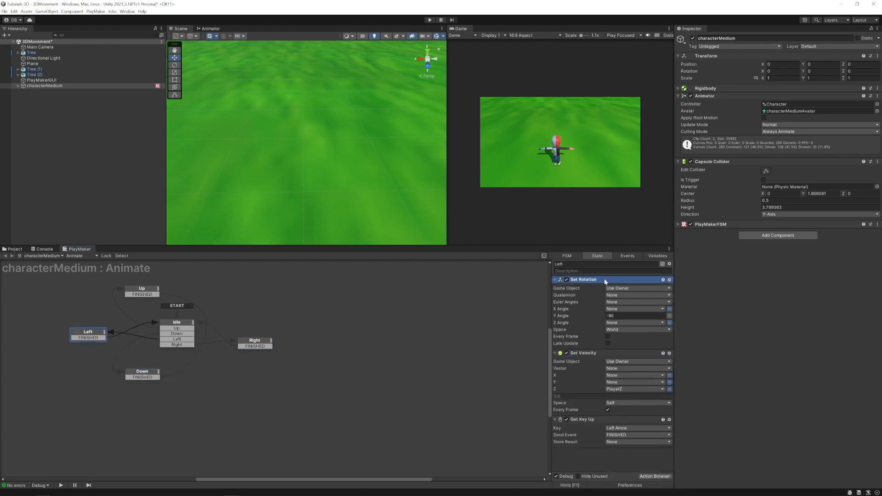
{"action": "key", "text": "ctrl+v"}
{"action": "left_click", "coordinate": [131, 290]}
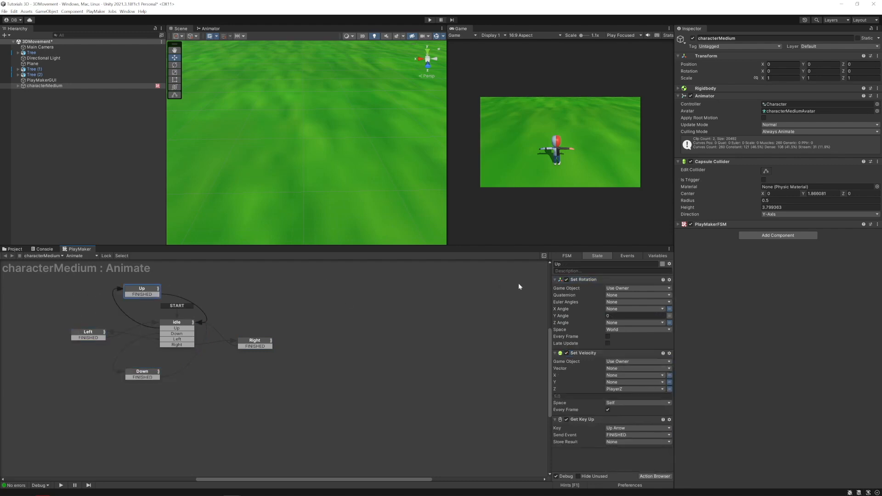
{"action": "left_click", "coordinate": [603, 279]}
{"action": "key", "text": "ctrl+v"}
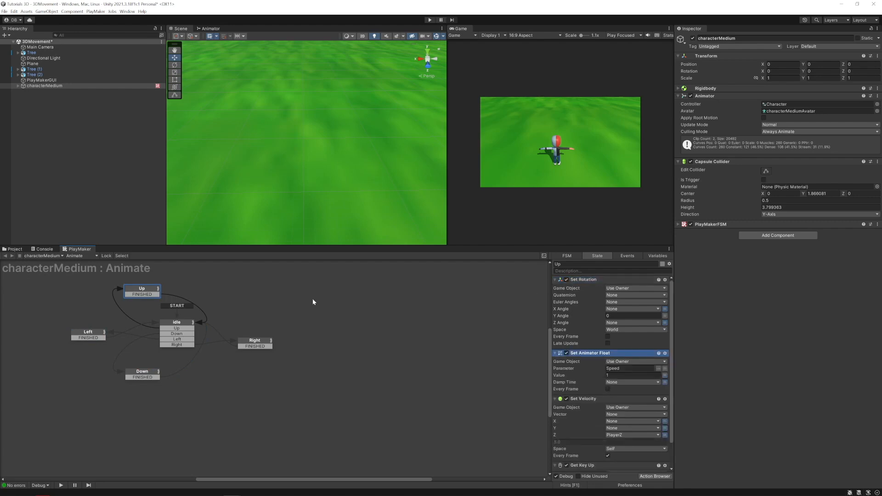
Step: Paste the Set Animator Float action after Set Velocity in the idle state and set its Speed value to 0
{"action": "left_click", "coordinate": [189, 323]}
{"action": "left_click", "coordinate": [591, 280]}
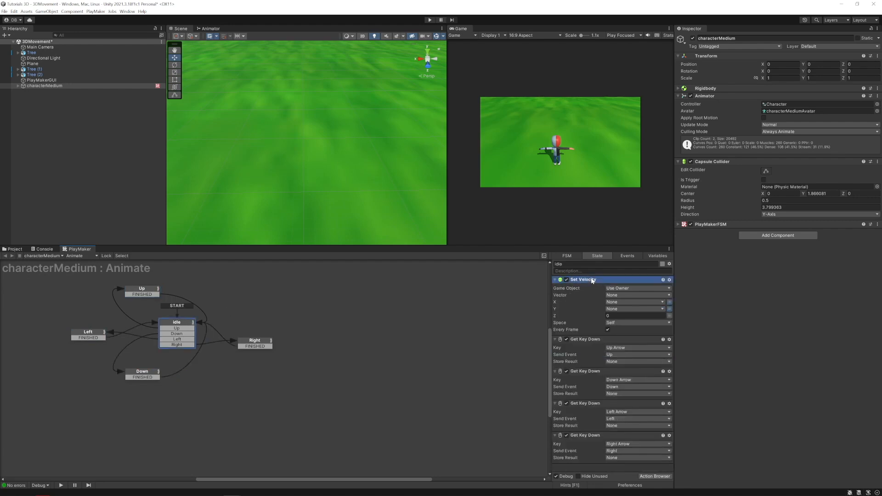
{"action": "key", "text": "ctrl+v"}
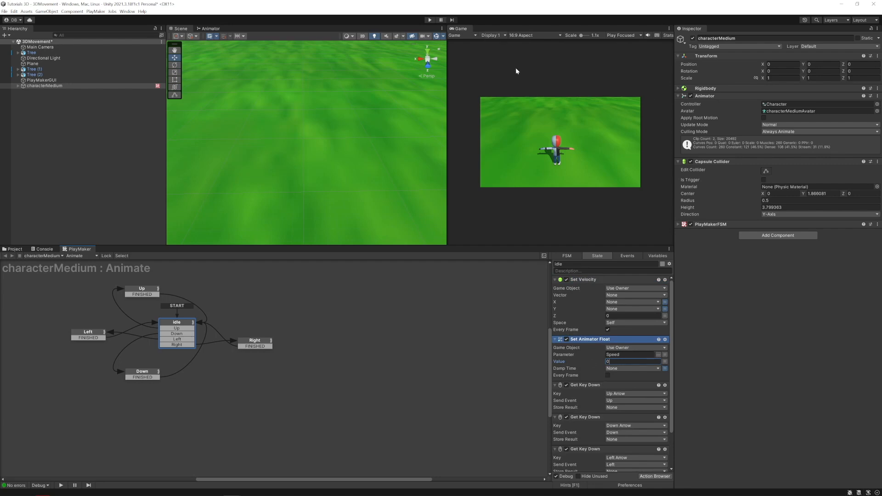
Step: Frame characterMedium in the Scene view, play the scene to test its run and idle animations moving up and down, and stop playback
{"action": "double_click", "coordinate": [67, 87]}
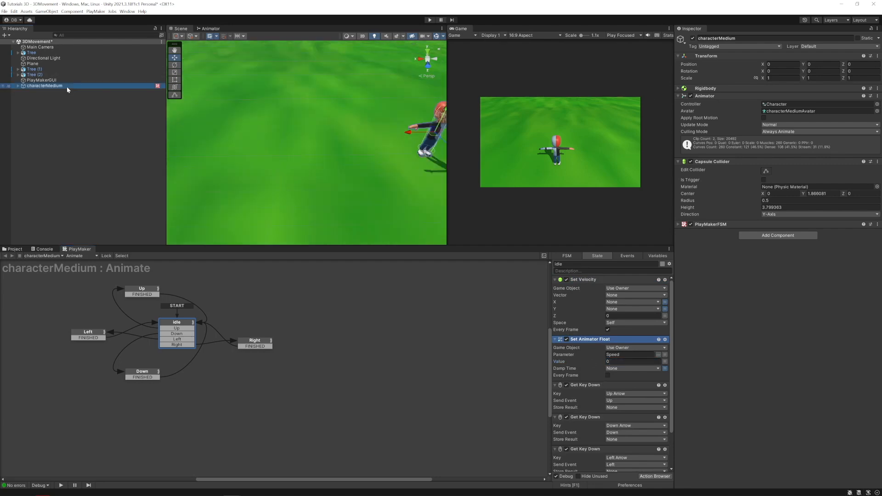
{"action": "scroll", "coordinate": [324, 151], "scroll_direction": "down", "scroll_amount": 5}
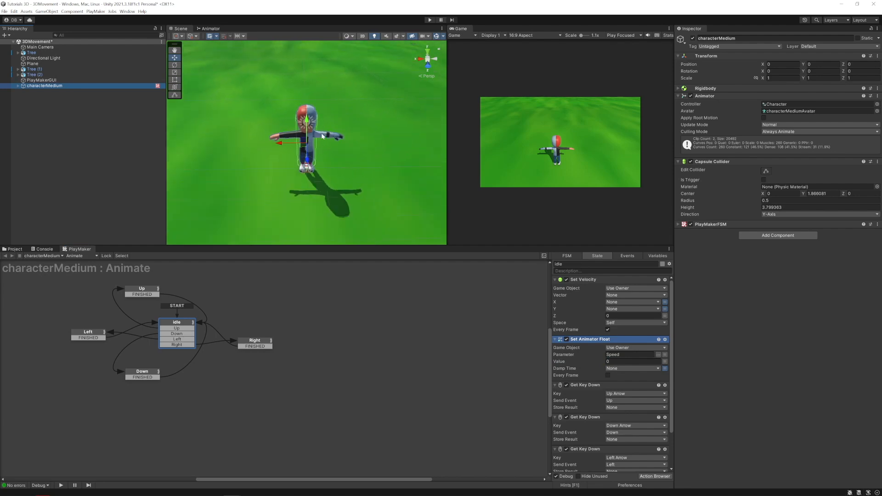
{"action": "left_click_drag", "start_coordinate": [328, 169], "coordinate": [337, 149], "text": "alt"}
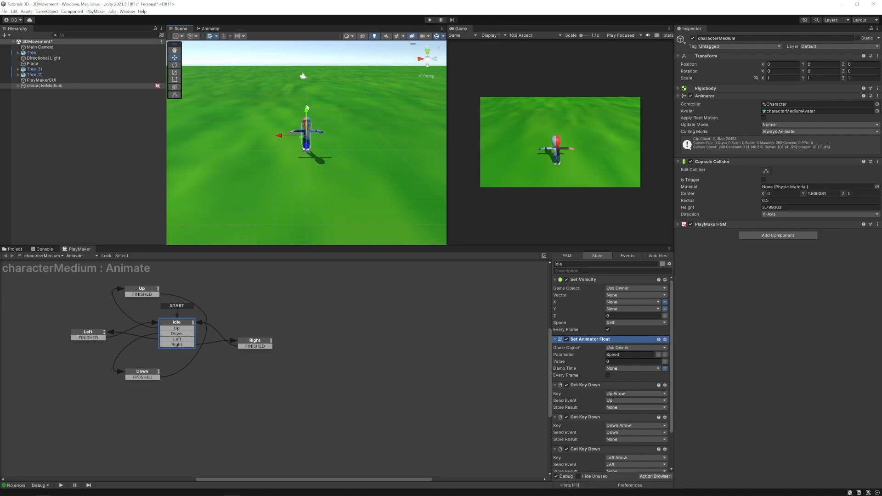
{"action": "left_click", "coordinate": [430, 20]}
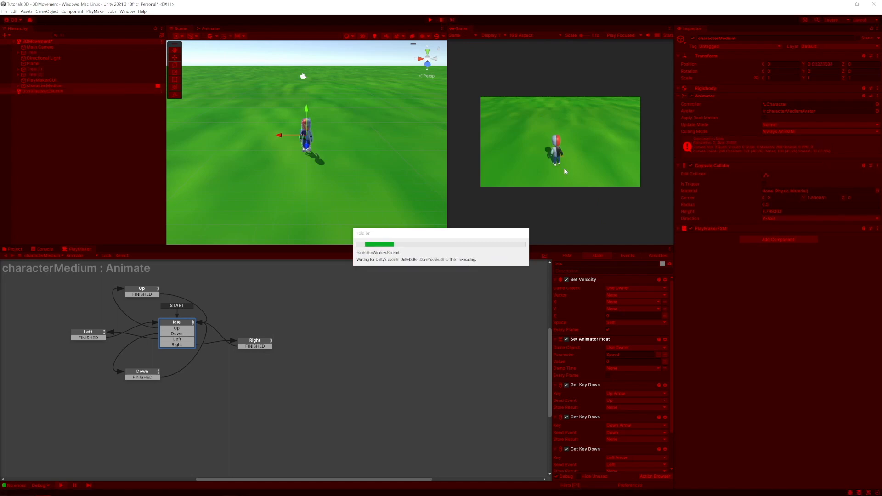
{"action": "key", "text": "Up"}
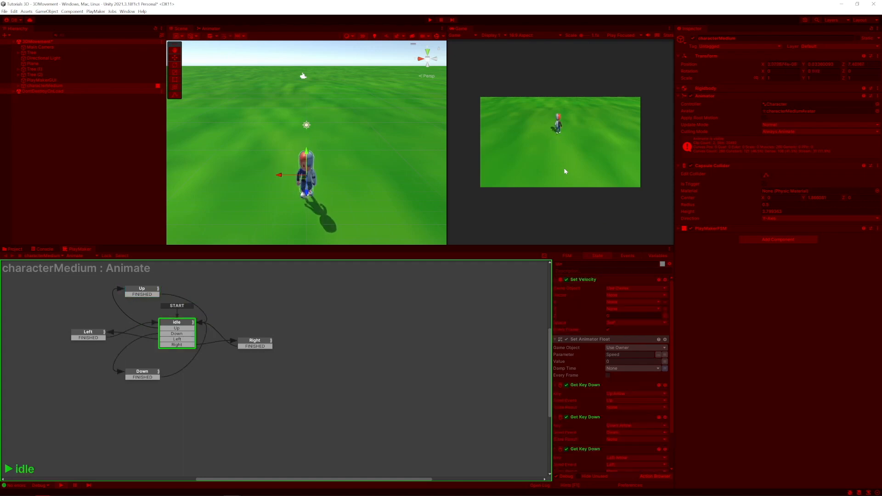
{"action": "key", "text": "Down"}
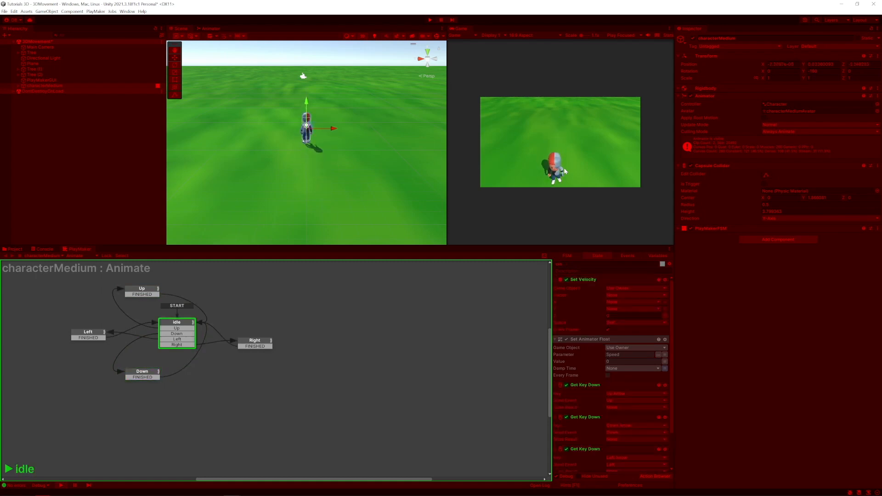
{"action": "key", "text": "Up"}
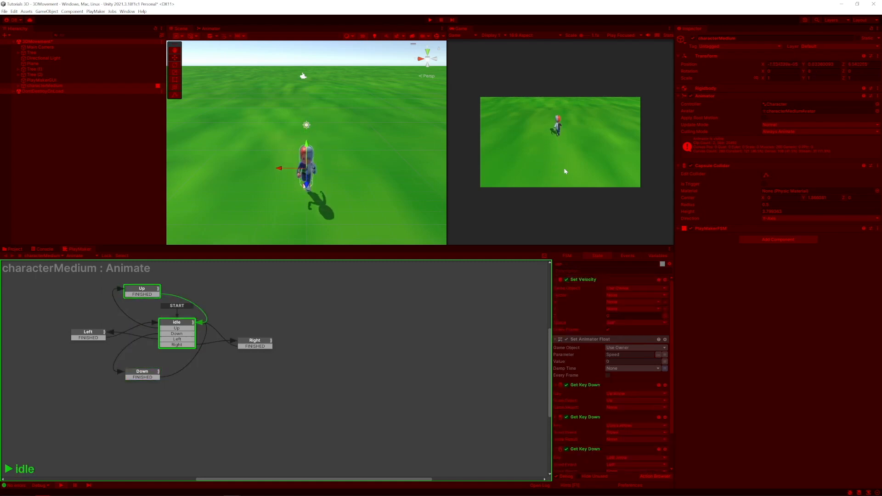
{"action": "key", "text": "Down"}
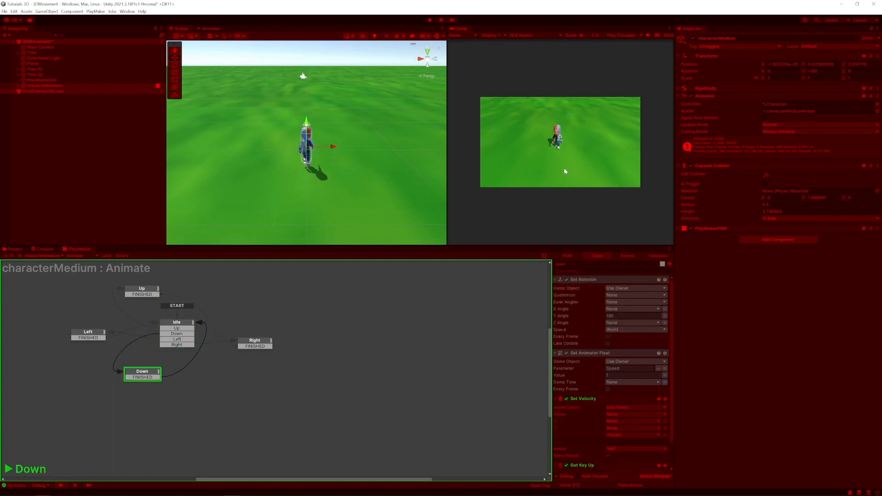
{"action": "key", "text": "Up"}
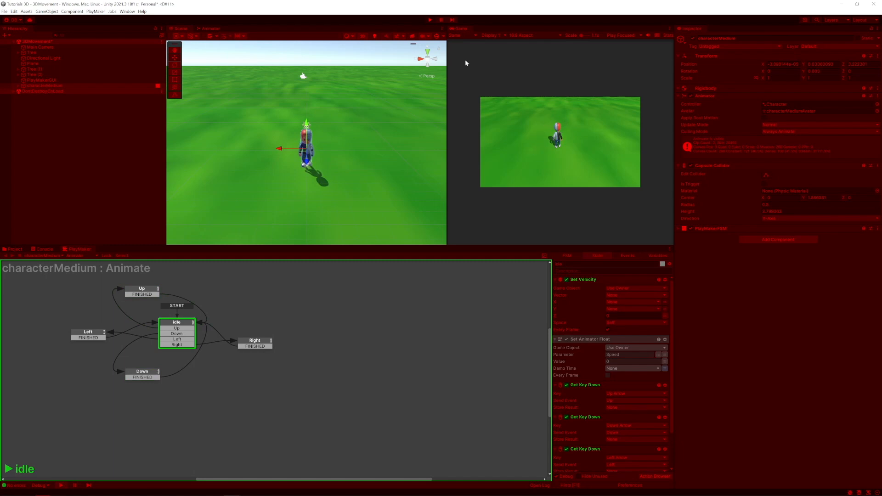
{"action": "left_click", "coordinate": [429, 20]}
Step: Set the animator's Idle -> Run transition to Exit Time 0 and Transition Duration 0, with Fixed Duration disabled
{"action": "left_click", "coordinate": [209, 29]}
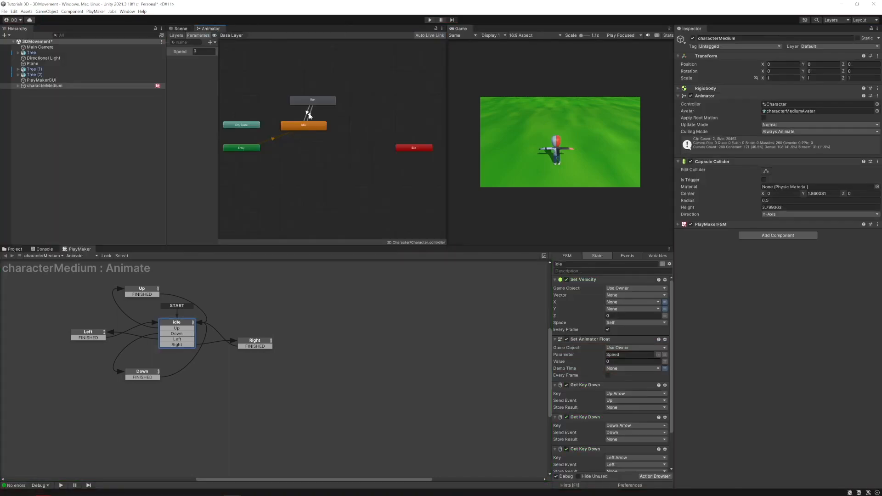
{"action": "left_click", "coordinate": [310, 115]}
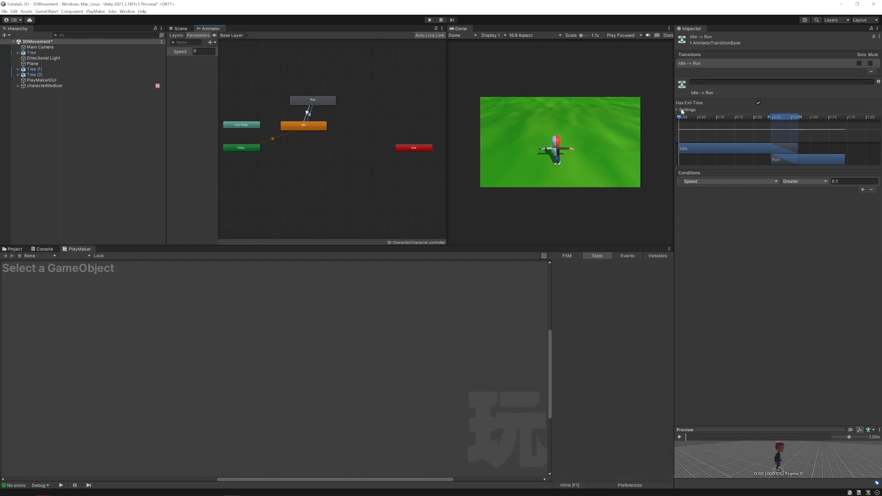
{"action": "left_click", "coordinate": [682, 110]}
{"action": "left_click", "coordinate": [783, 117]}
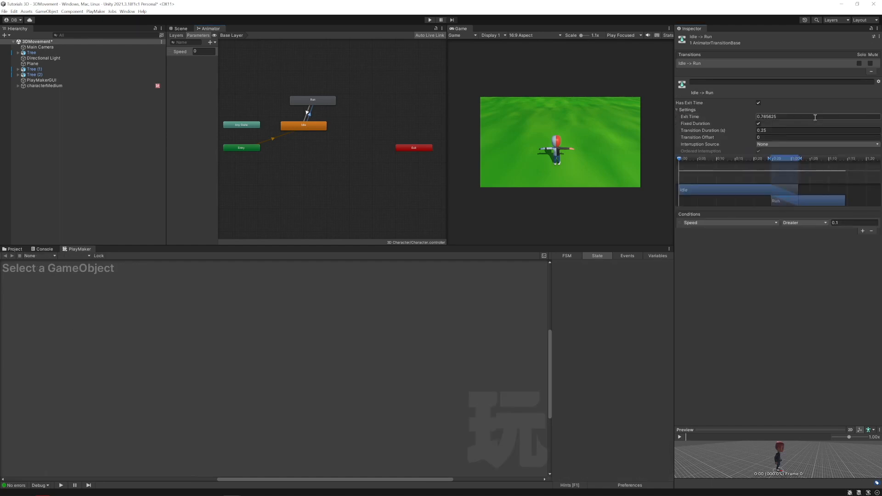
{"action": "type", "text": "0"}
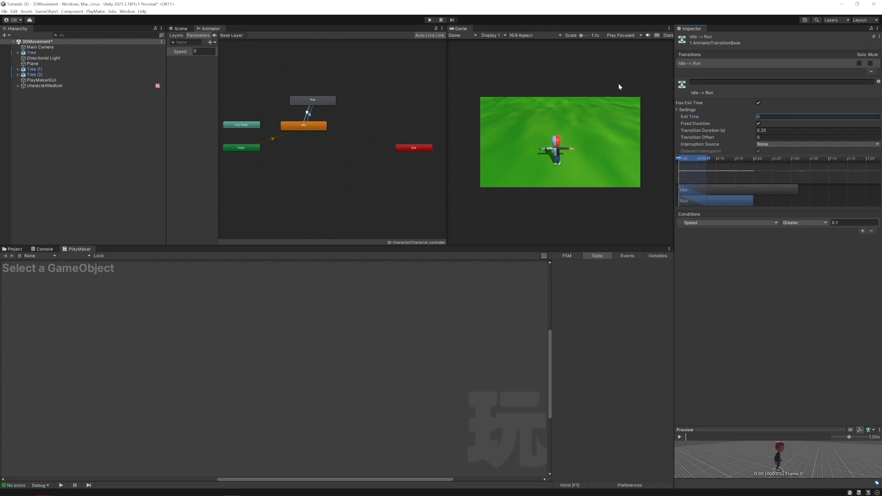
{"action": "left_click", "coordinate": [781, 130]}
{"action": "type", "text": "0"}
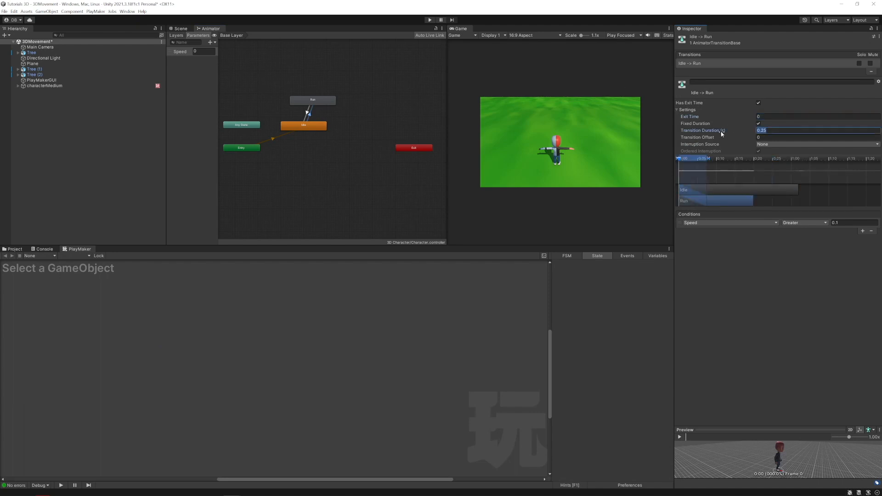
{"action": "left_click", "coordinate": [758, 124]}
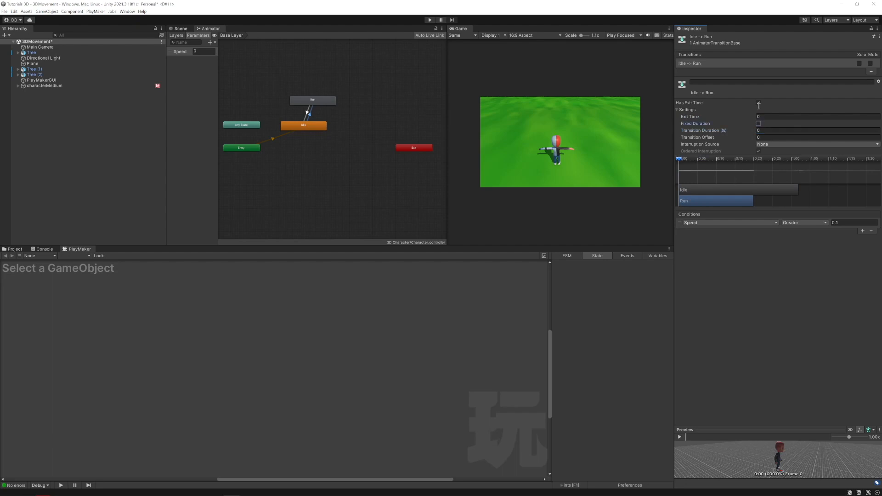
Step: Set the Run -> Idle transition to Exit Time 0 and Transition Duration 0, with Fixed Duration and Has Exit Time disabled
{"action": "left_click", "coordinate": [308, 115]}
{"action": "left_click", "coordinate": [773, 116]}
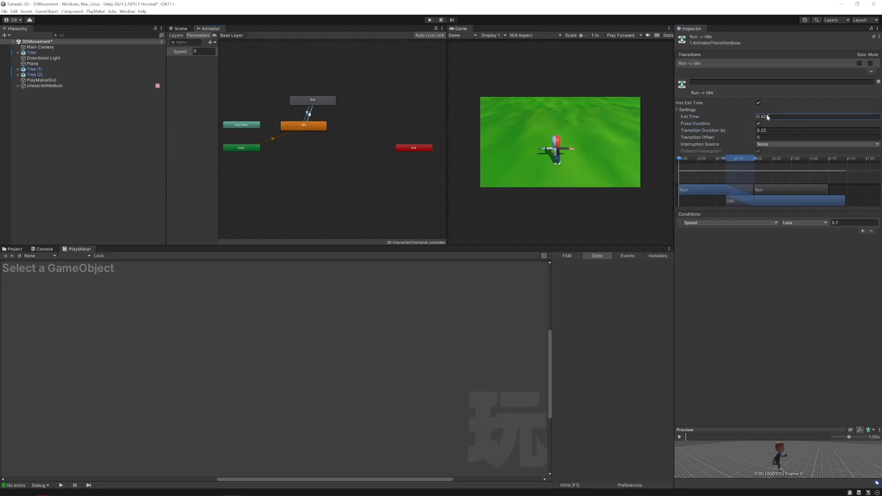
{"action": "type", "text": "0"}
{"action": "left_click", "coordinate": [758, 131]}
{"action": "type", "text": "0"}
{"action": "left_click", "coordinate": [758, 124]}
{"action": "left_click", "coordinate": [758, 103]}
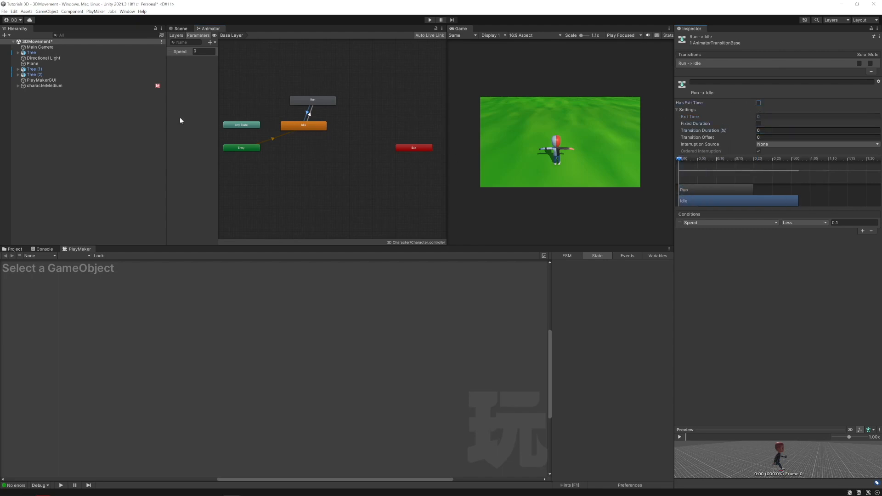
Step: Return to the Scene view and play the scene to test the character's run and idle animations in all four directions
{"action": "left_click", "coordinate": [185, 29]}
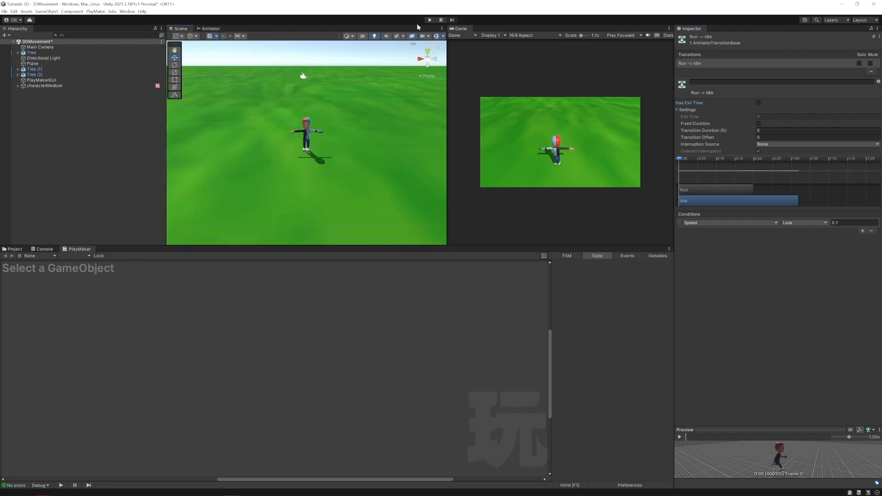
{"action": "left_click", "coordinate": [428, 19]}
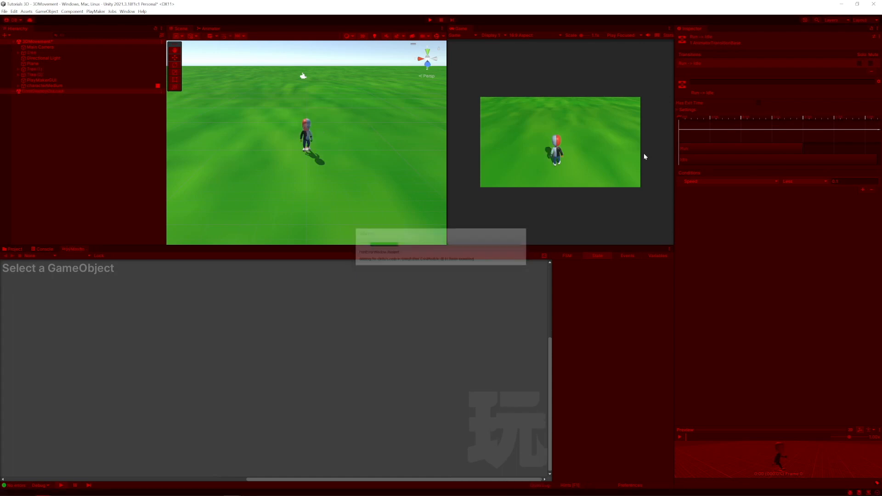
{"action": "key", "text": "w"}
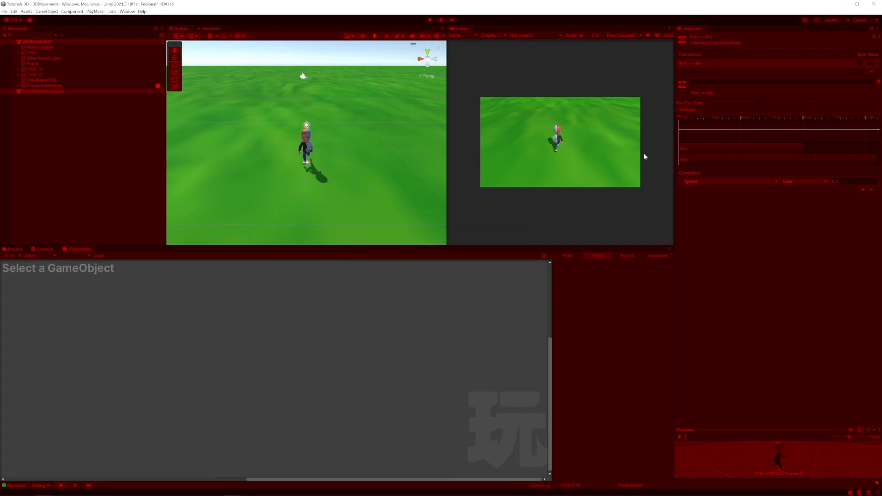
{"action": "key", "text": "s"}
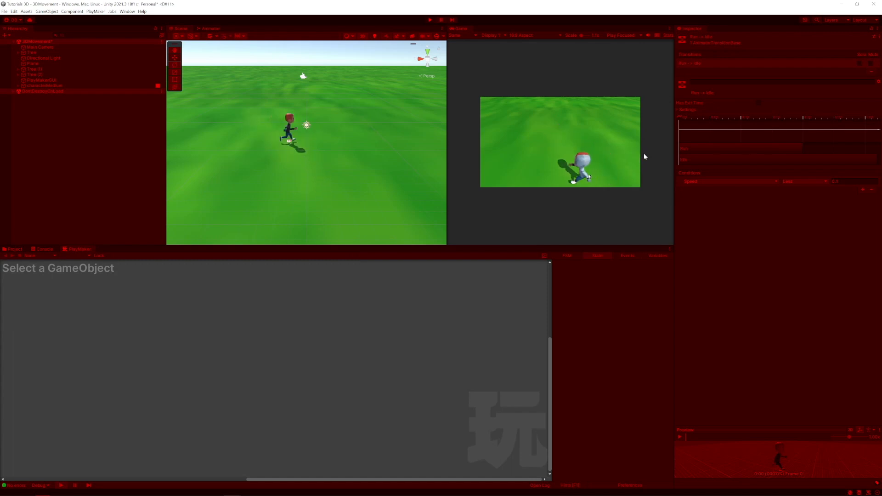
{"action": "key", "text": "d"}
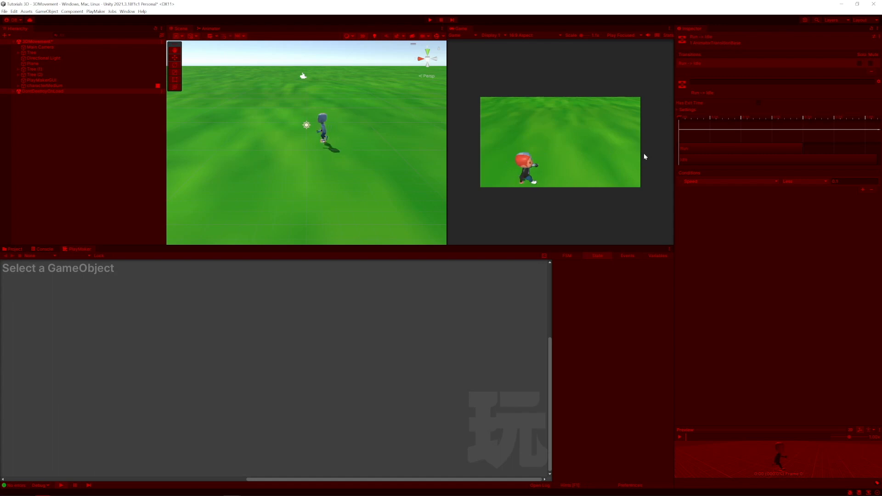
{"action": "key", "text": "w"}
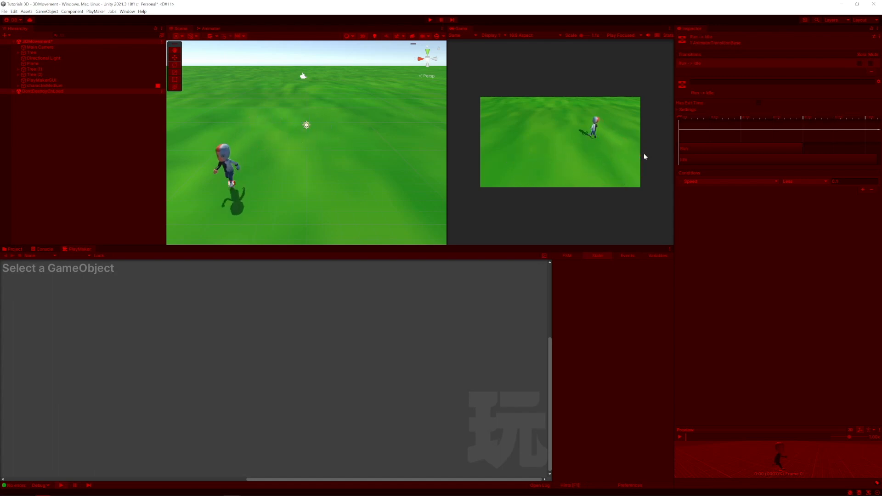
{"action": "key", "text": "a"}
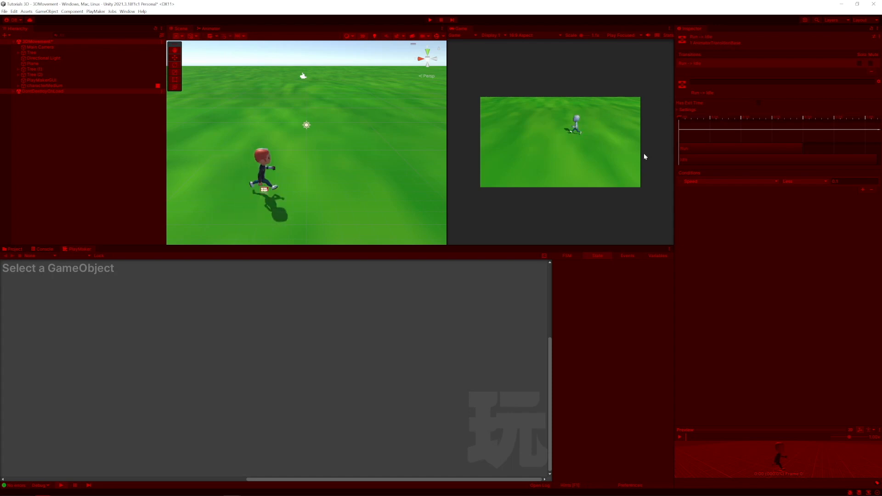
{"action": "key", "text": "w"}
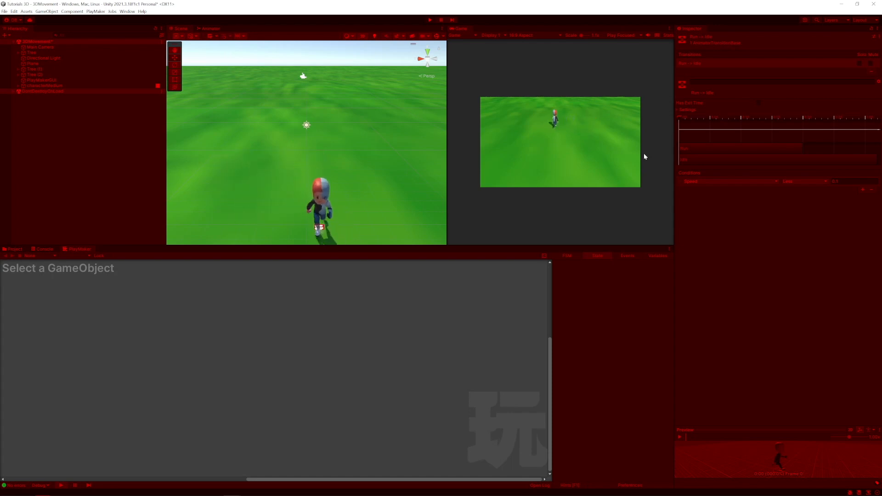
{"action": "key", "text": "s"}
{"action": "key", "text": "d"}
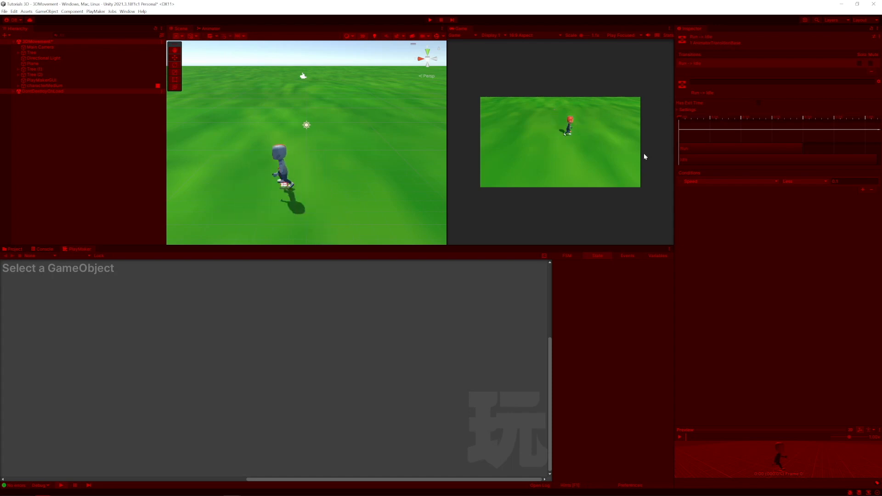
{"action": "key", "text": "a"}
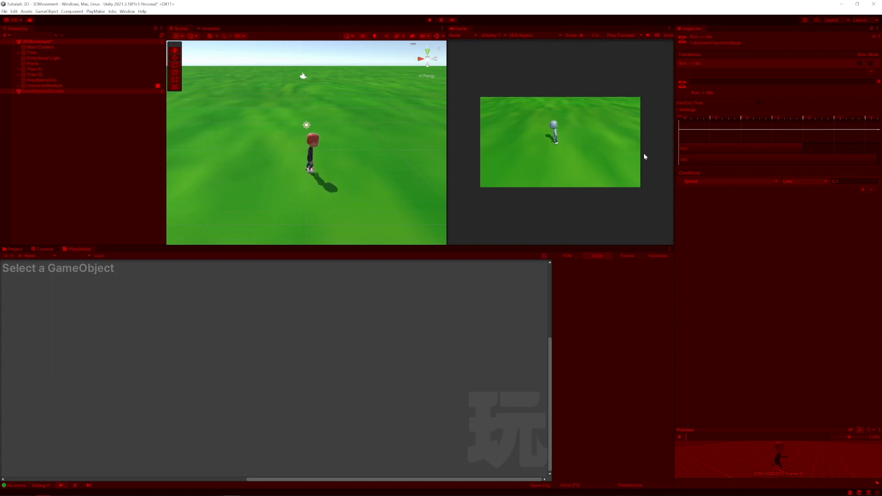
{"action": "key", "text": "d"}
{"action": "key", "text": "a"}
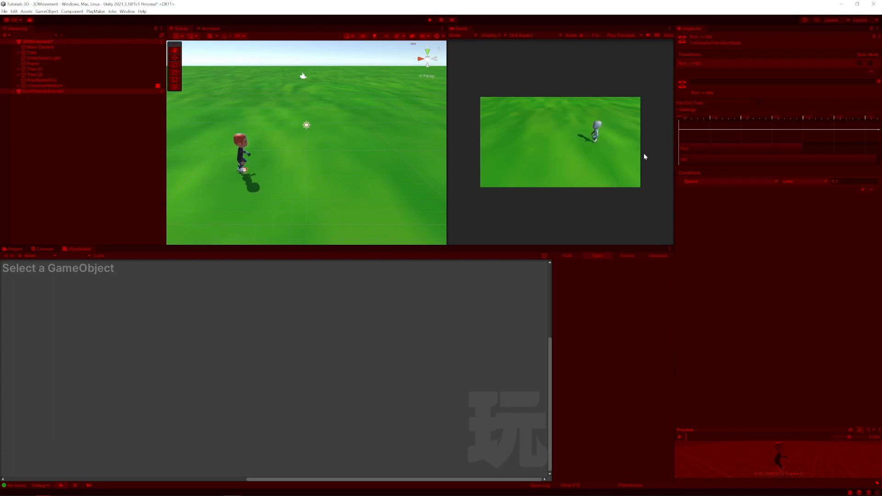
{"action": "key", "text": "d"}
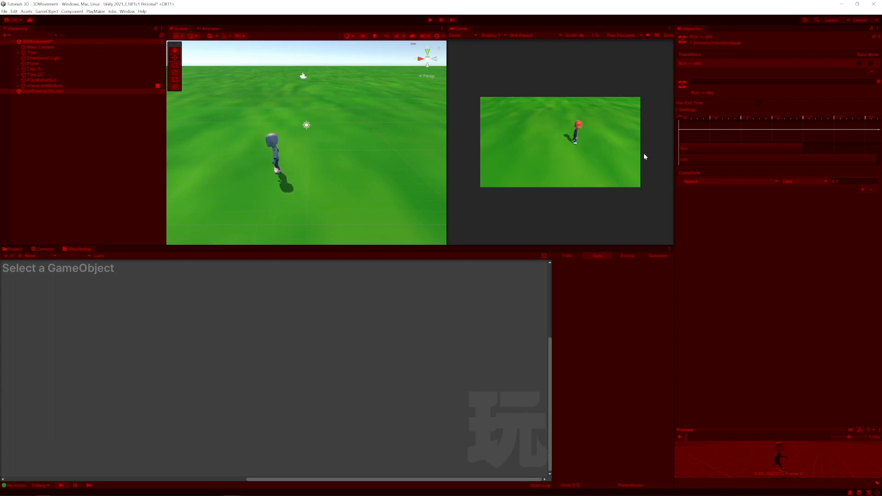
Step: Stop playback and examine the Speed value of the Set Animator Float action in characterMedium's Right state
{"action": "left_click", "coordinate": [430, 20]}
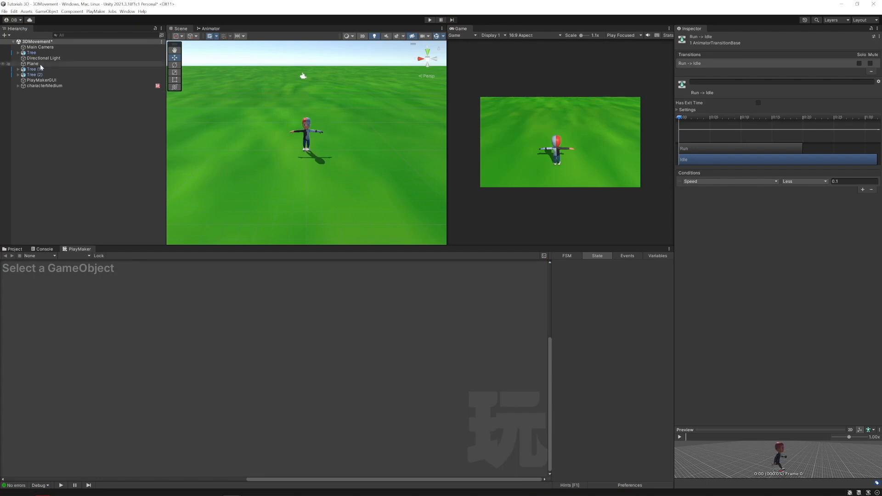
{"action": "left_click", "coordinate": [60, 85]}
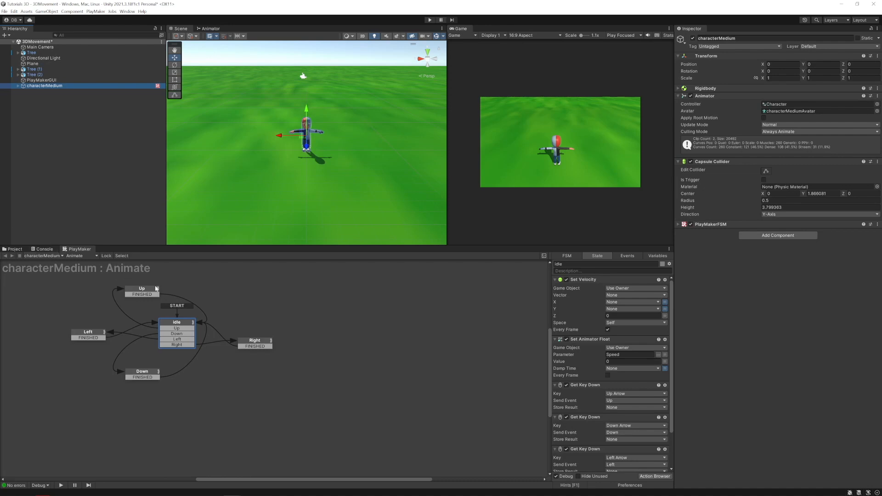
{"action": "left_click", "coordinate": [255, 340]}
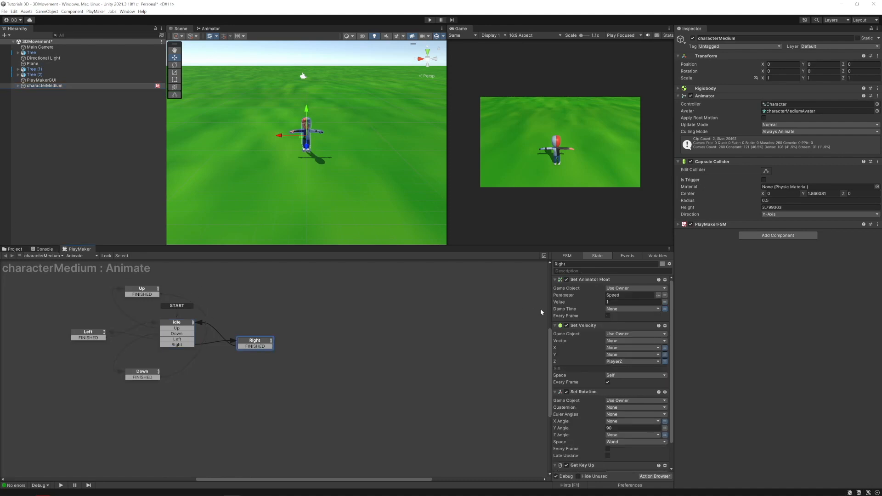
{"action": "left_click", "coordinate": [602, 281]}
{"action": "left_click", "coordinate": [613, 302]}
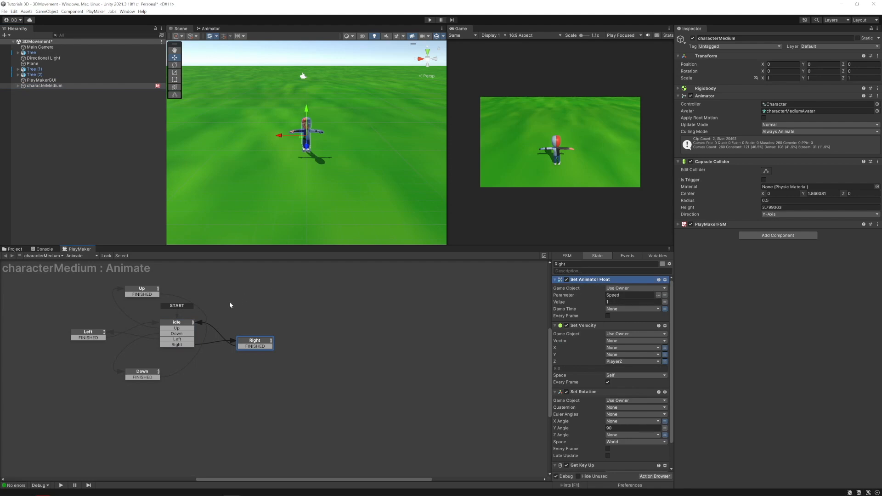
Step: Compare the Set Animator Float value for Speed in the idle state with the one in the Right state
{"action": "left_click", "coordinate": [188, 324]}
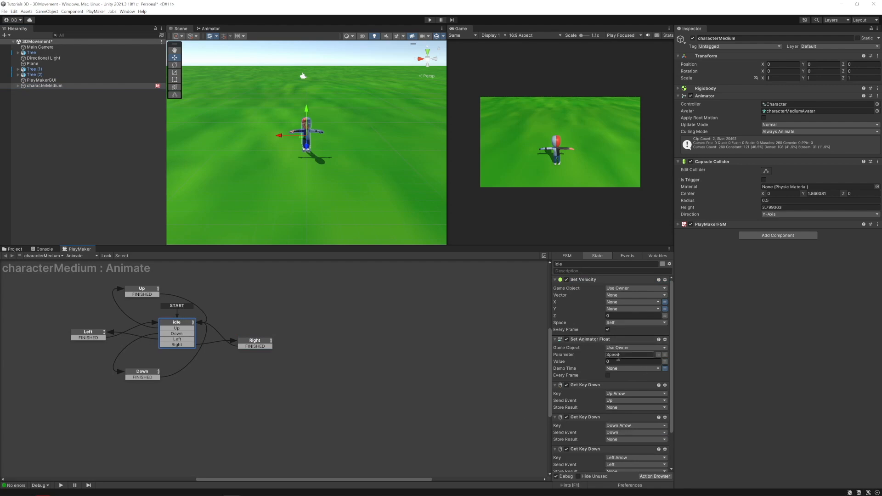
{"action": "left_click", "coordinate": [594, 340]}
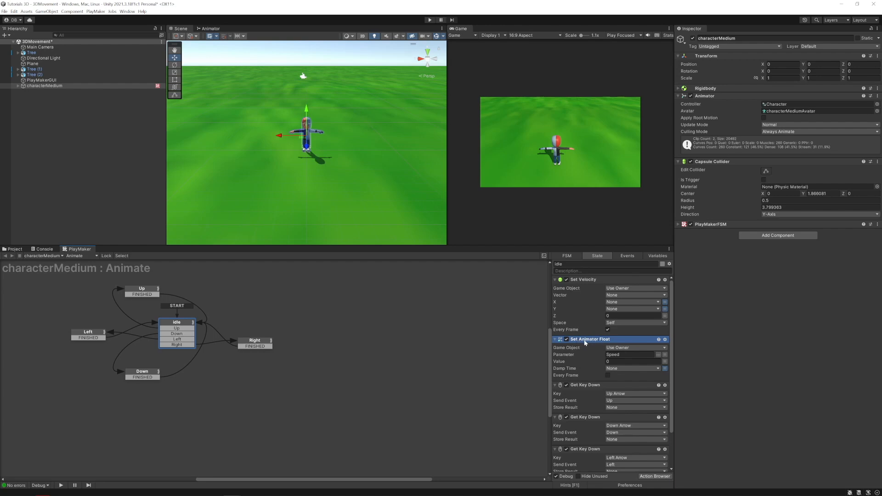
{"action": "left_click", "coordinate": [619, 362]}
{"action": "left_click", "coordinate": [267, 342]}
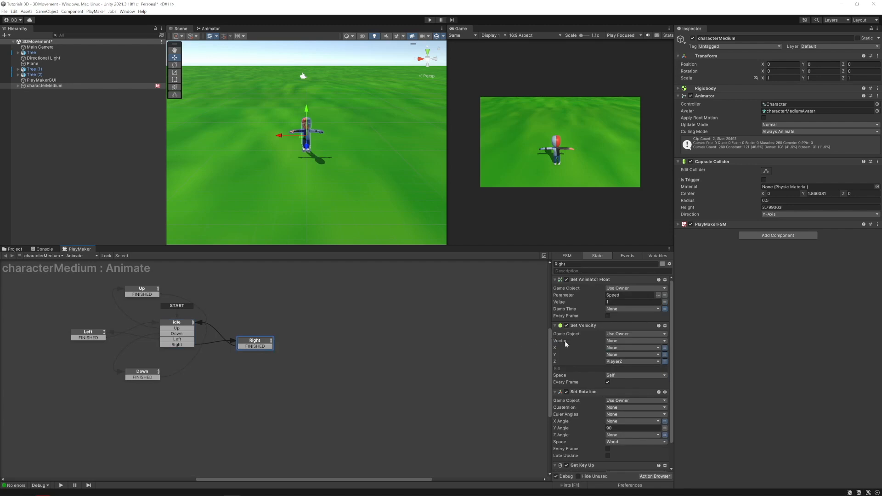
{"action": "left_click", "coordinate": [608, 302]}
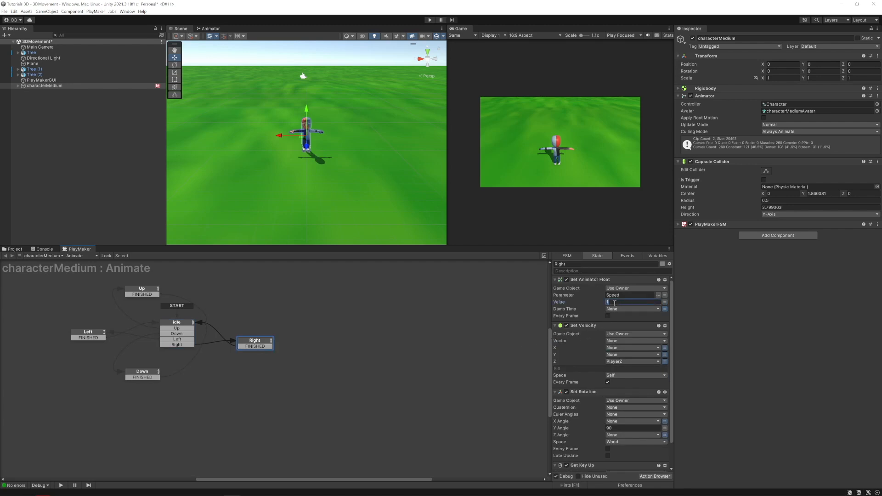